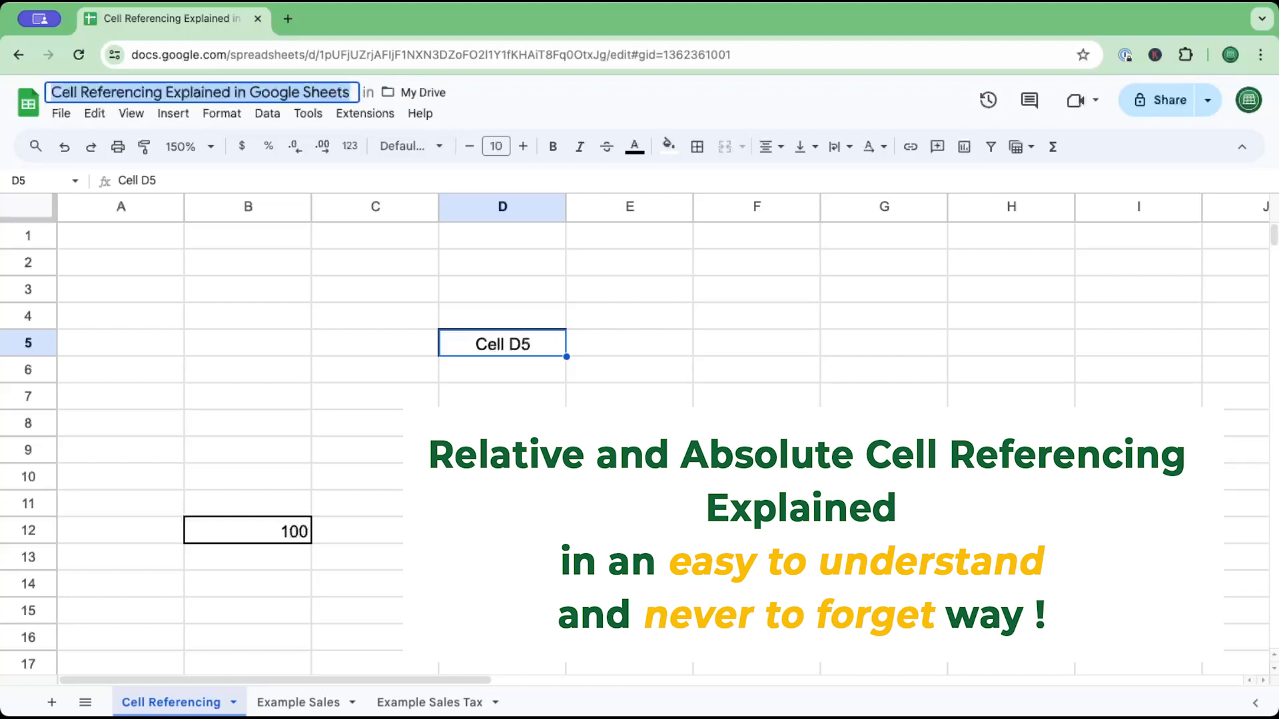
Step: Look through the Example Sales and Example Sales Tax sheets, then return to the Cell Referencing sheet
click(325, 702)
scroll(375, 537, down, 1)
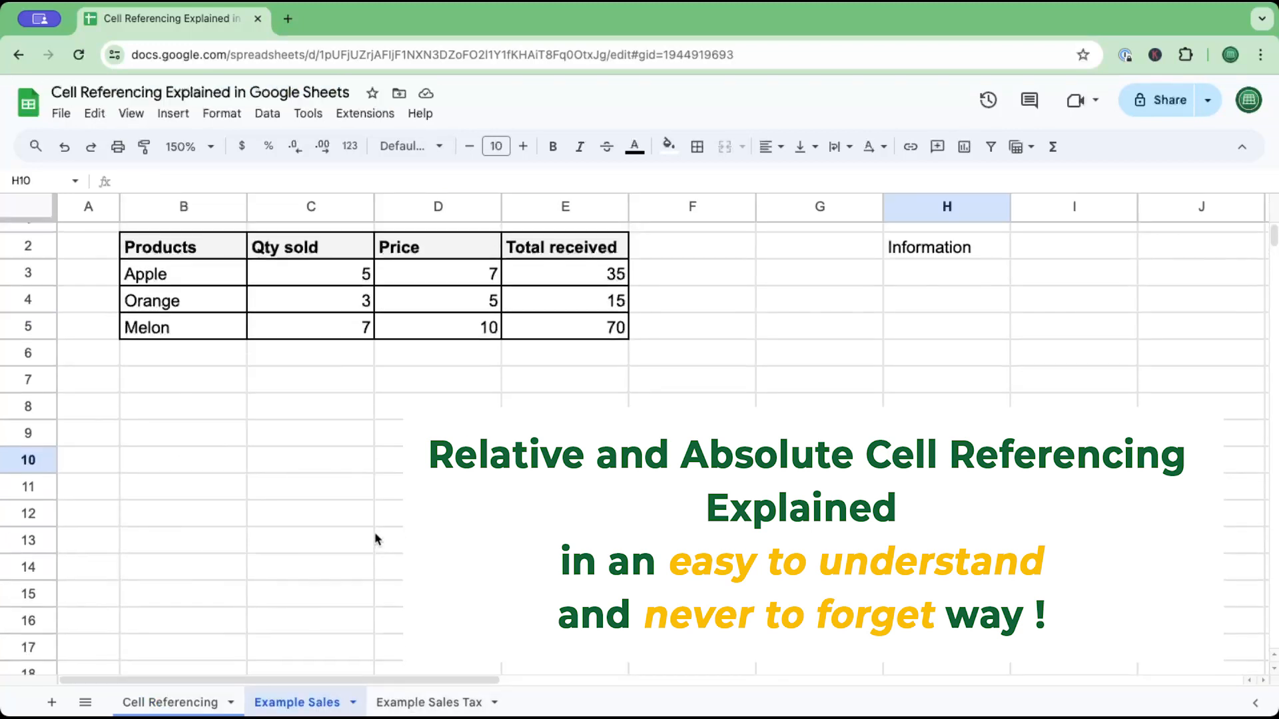
click(429, 702)
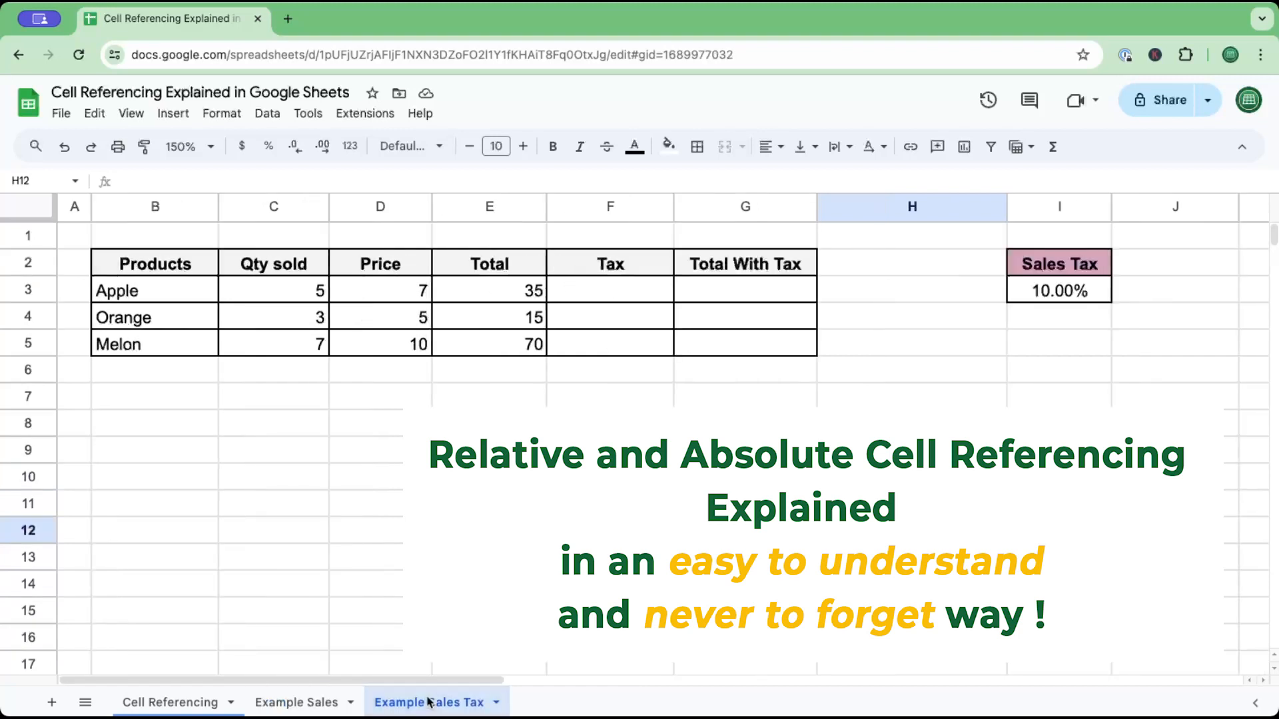
click(287, 702)
click(153, 702)
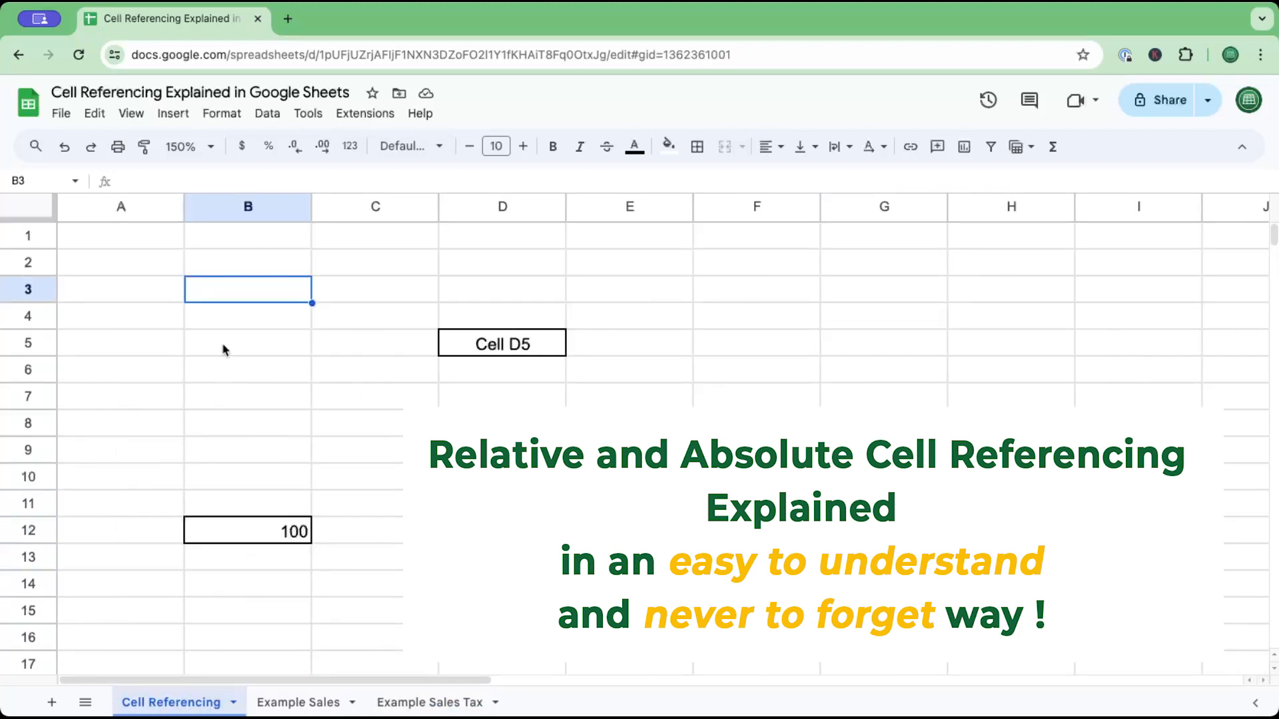
click(353, 358)
click(359, 376)
click(376, 403)
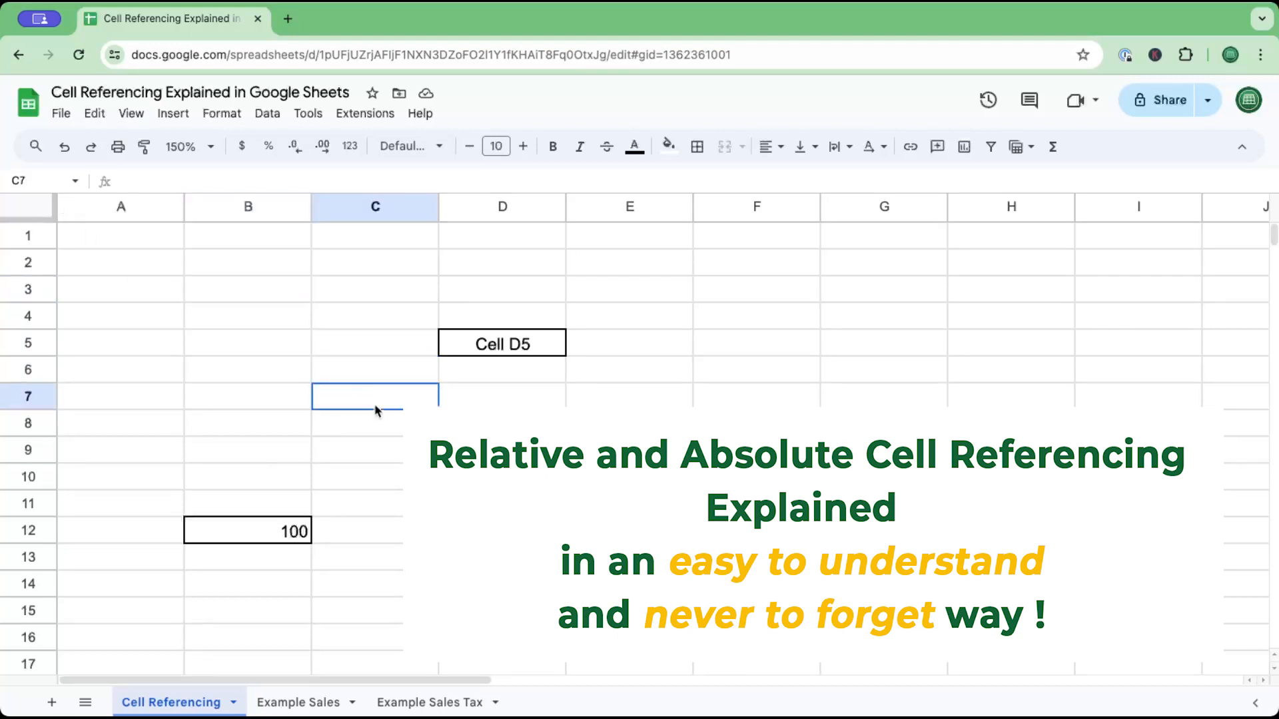
click(527, 406)
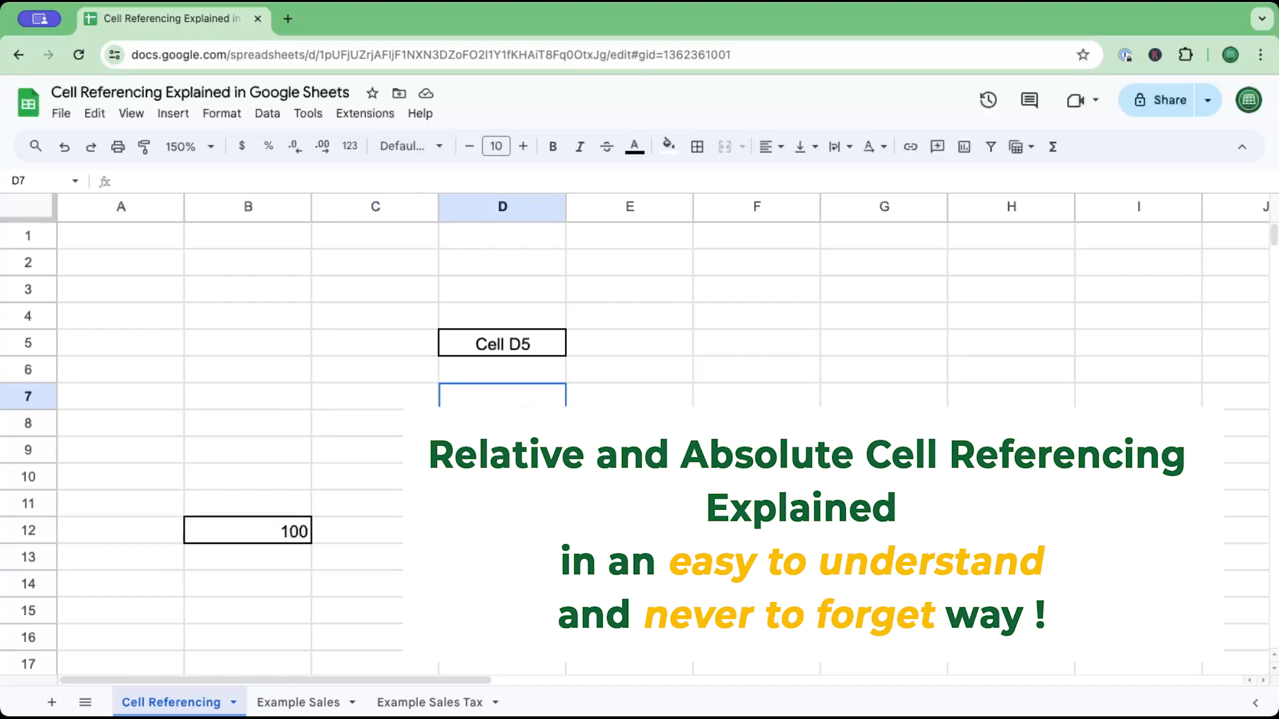
click(799, 348)
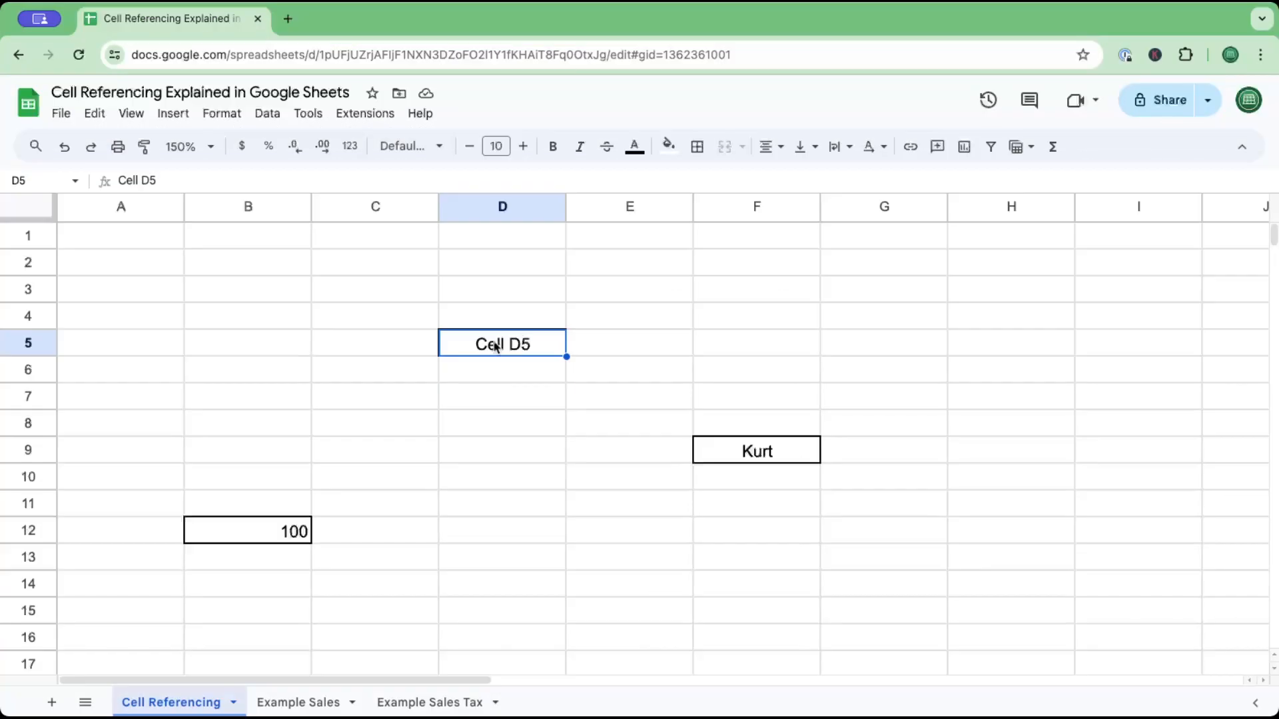
Step: Examine the cell addresses and contents of the filled cells B12, F9 and D5 on the Cell Referencing sheet
click(285, 533)
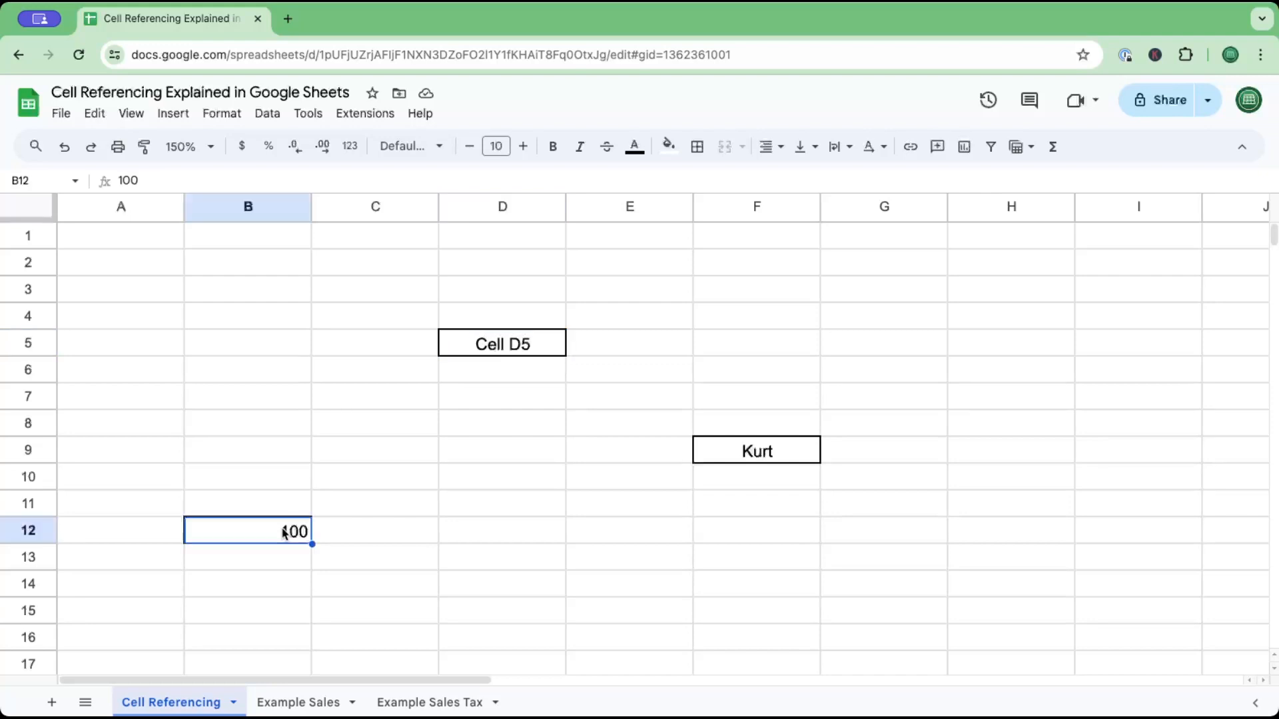
click(806, 451)
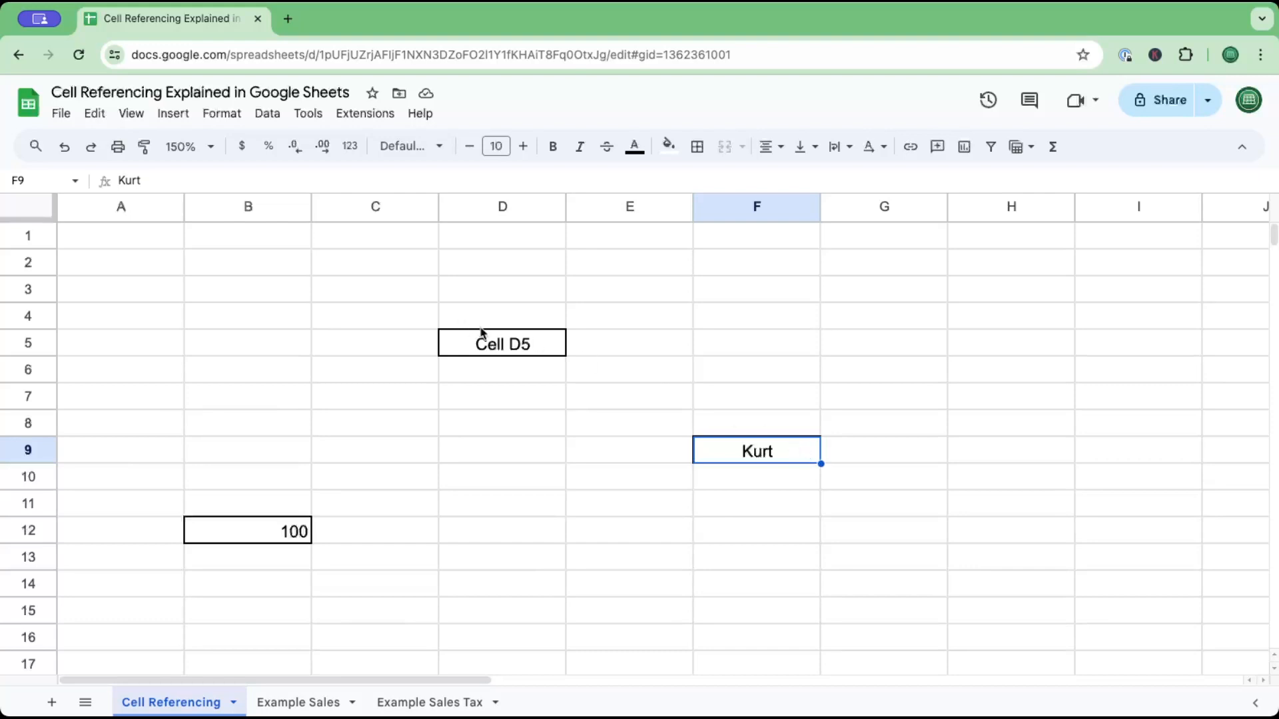
click(519, 344)
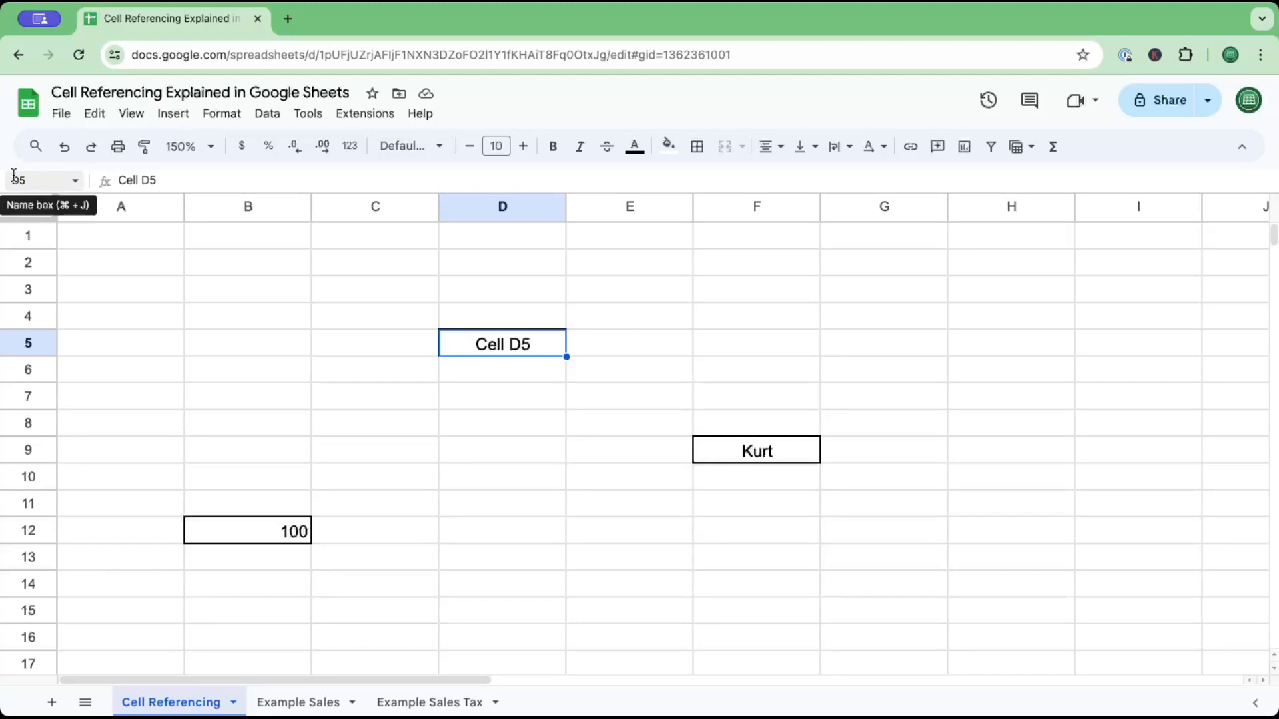
click(106, 182)
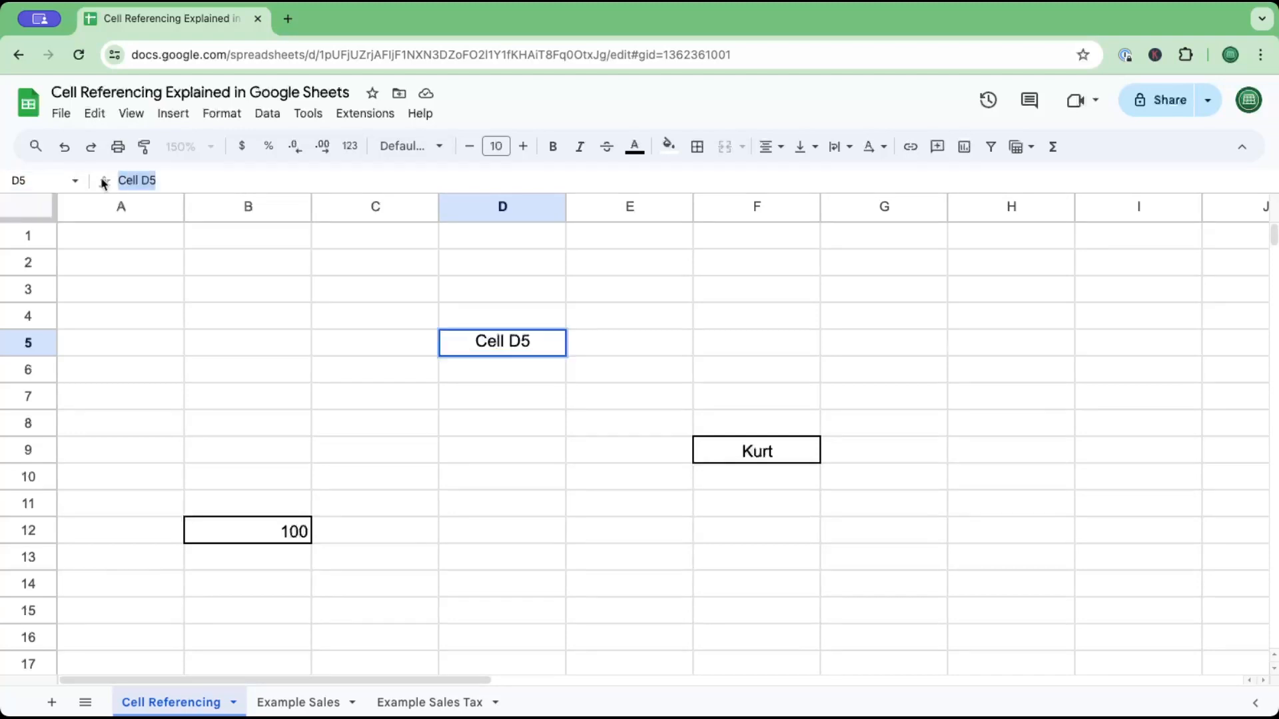
click(459, 431)
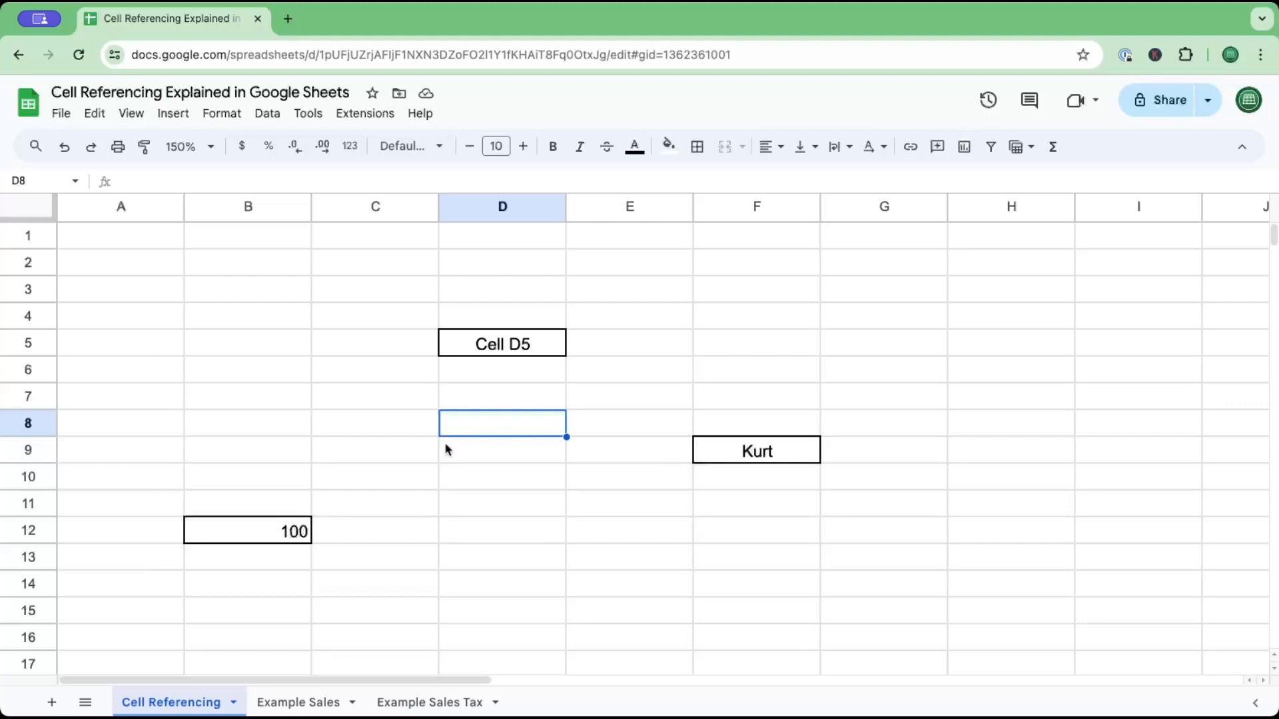
click(233, 529)
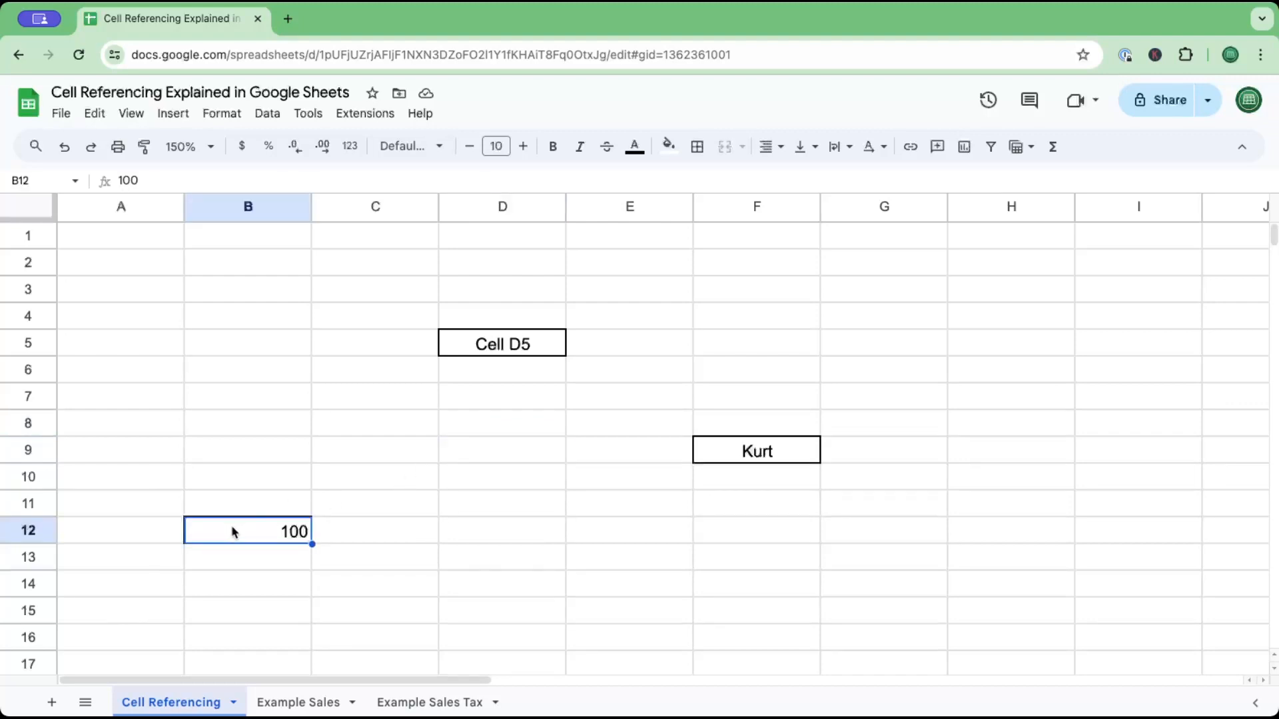
click(742, 456)
click(498, 344)
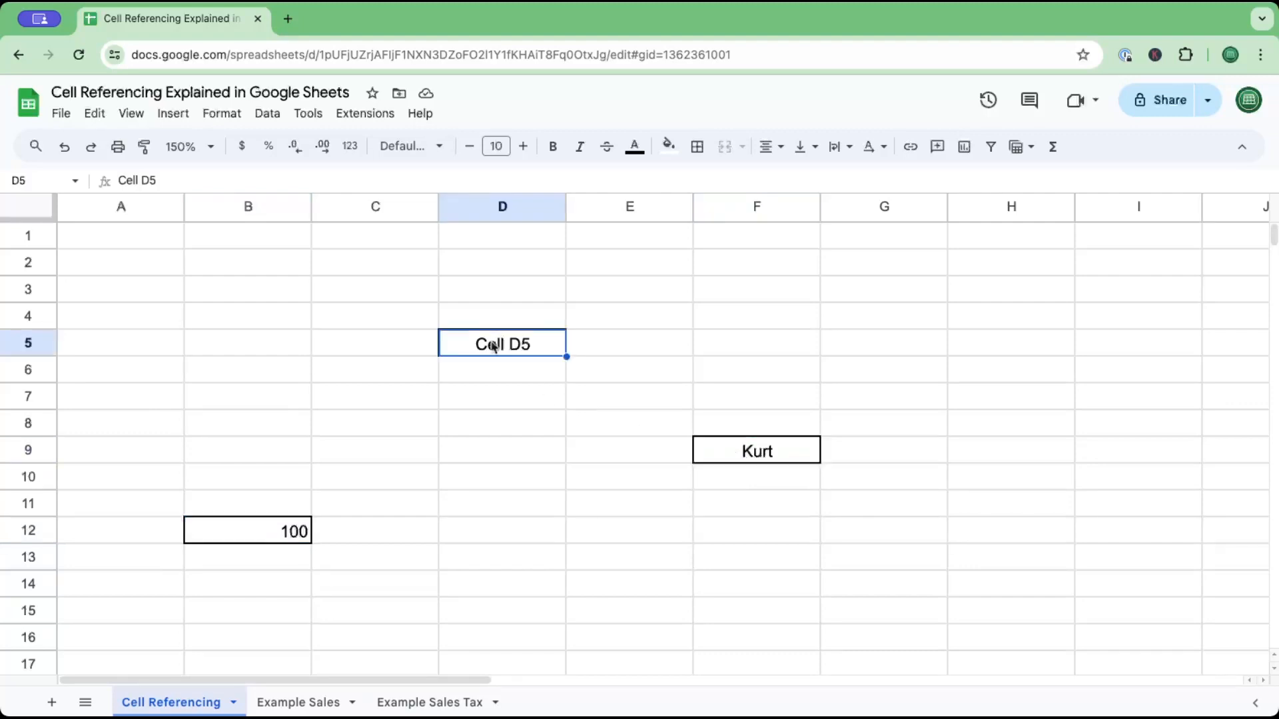
click(287, 531)
click(255, 268)
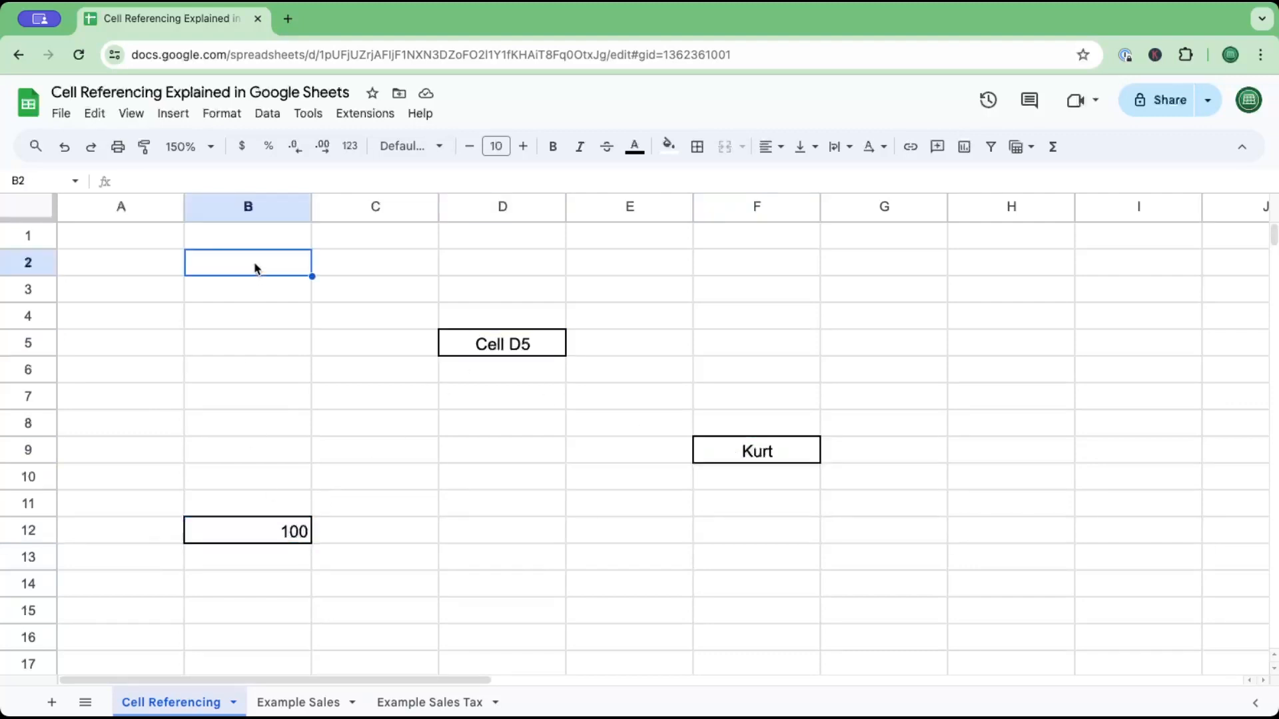
click(261, 325)
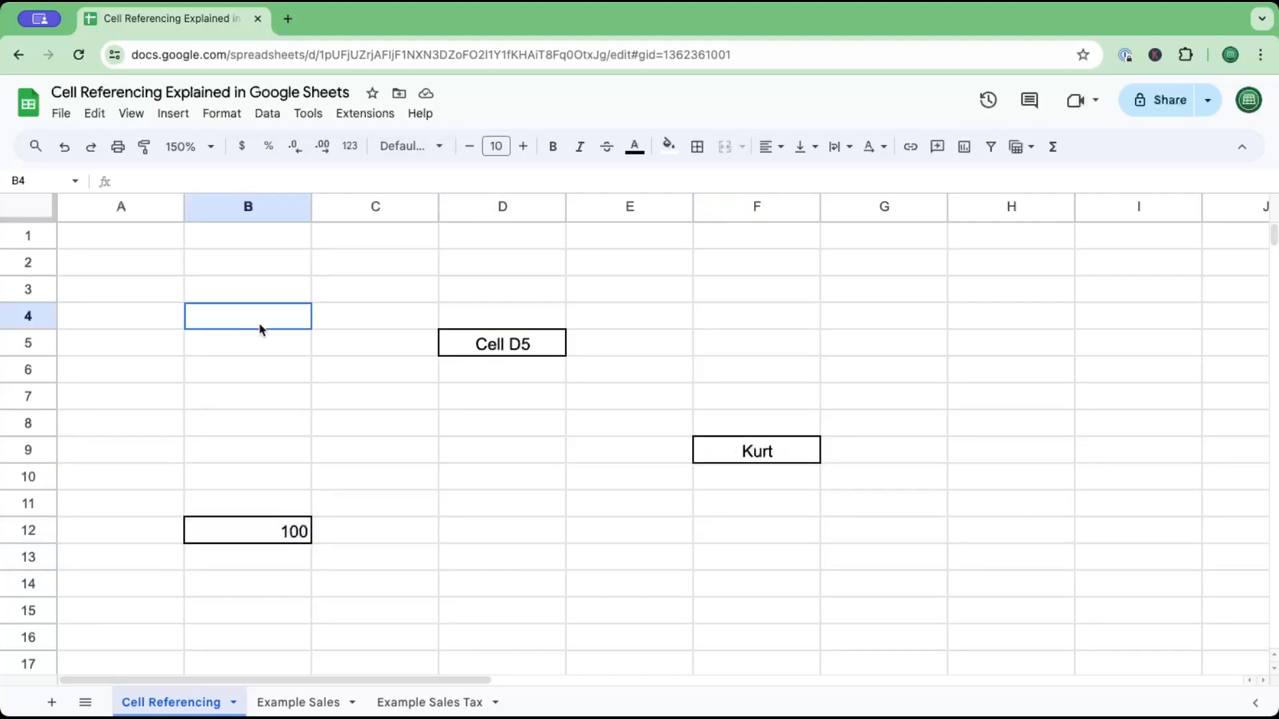
click(389, 386)
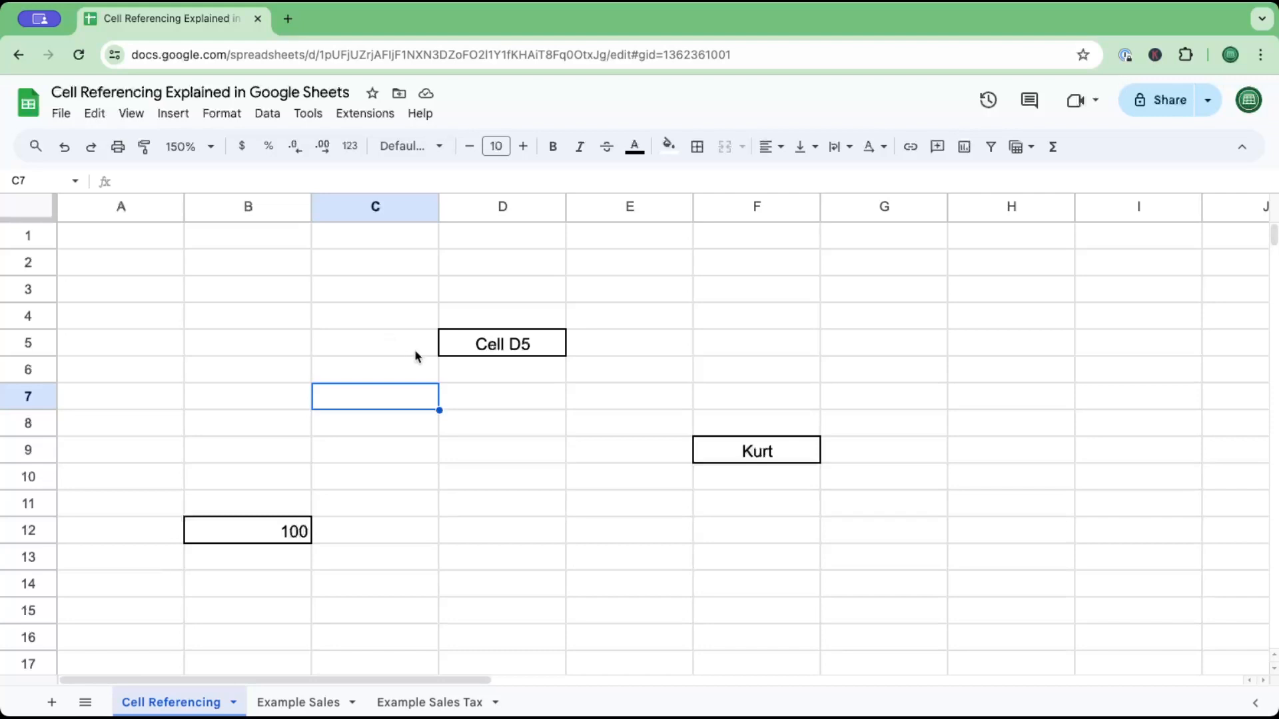
click(423, 427)
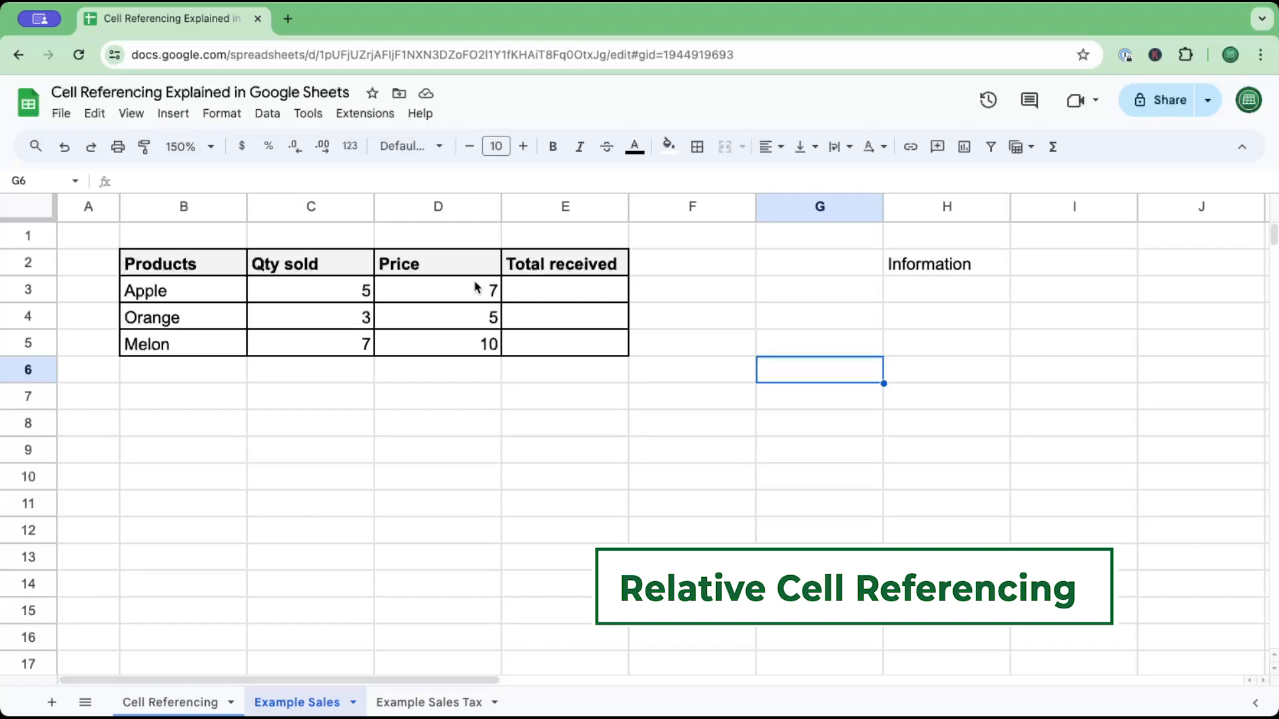
Step: Calculate Apple's total received in cell E3 of the Example Sales sheet with the formula =C3*D3
click(564, 296)
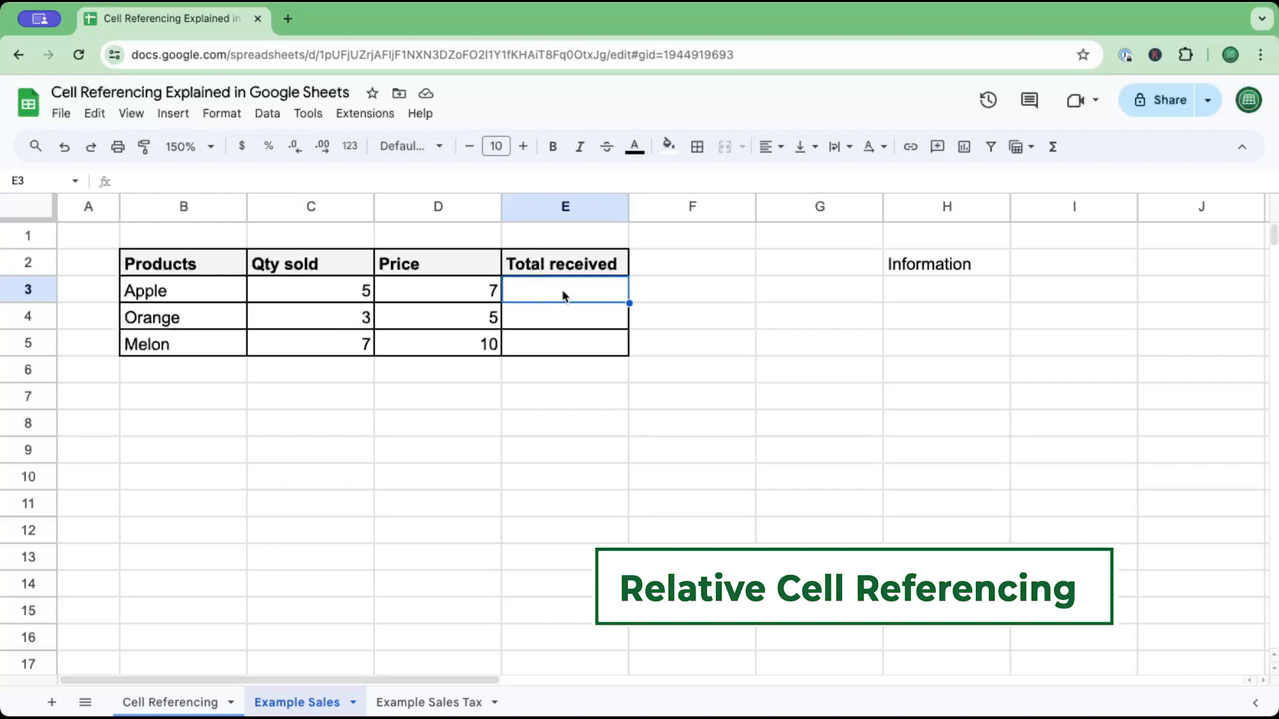
text(=)
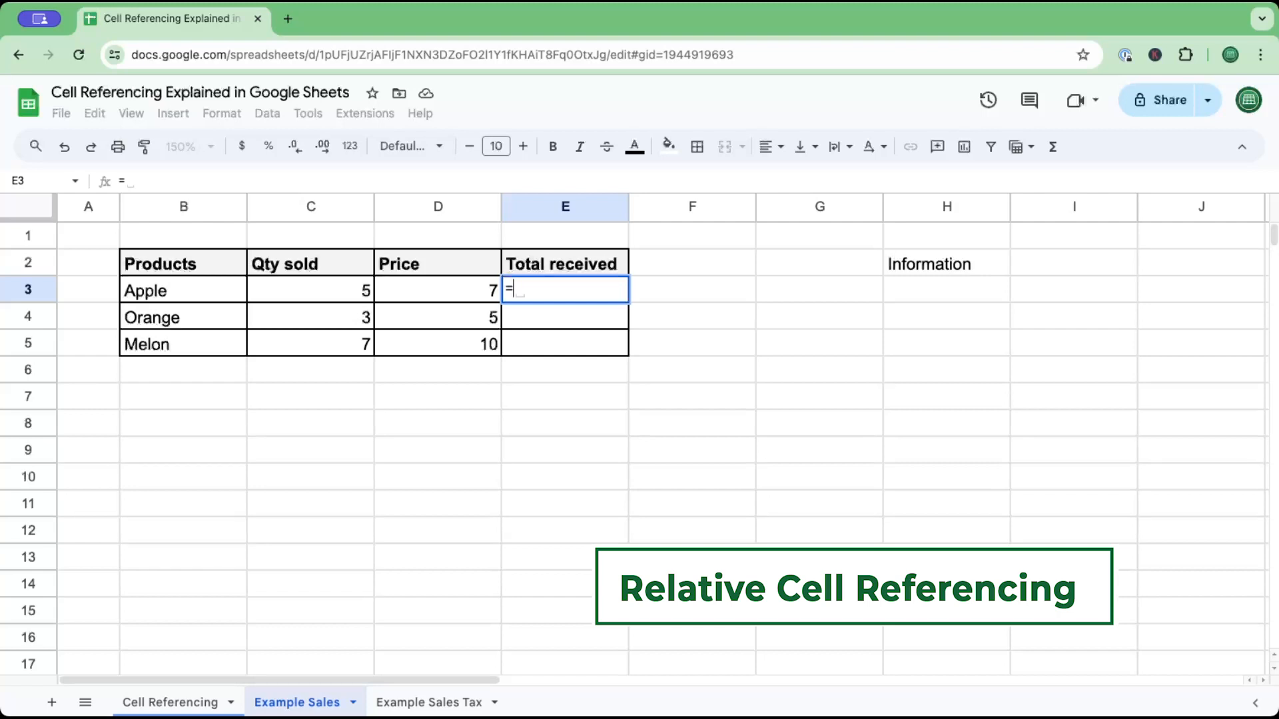
click(365, 292)
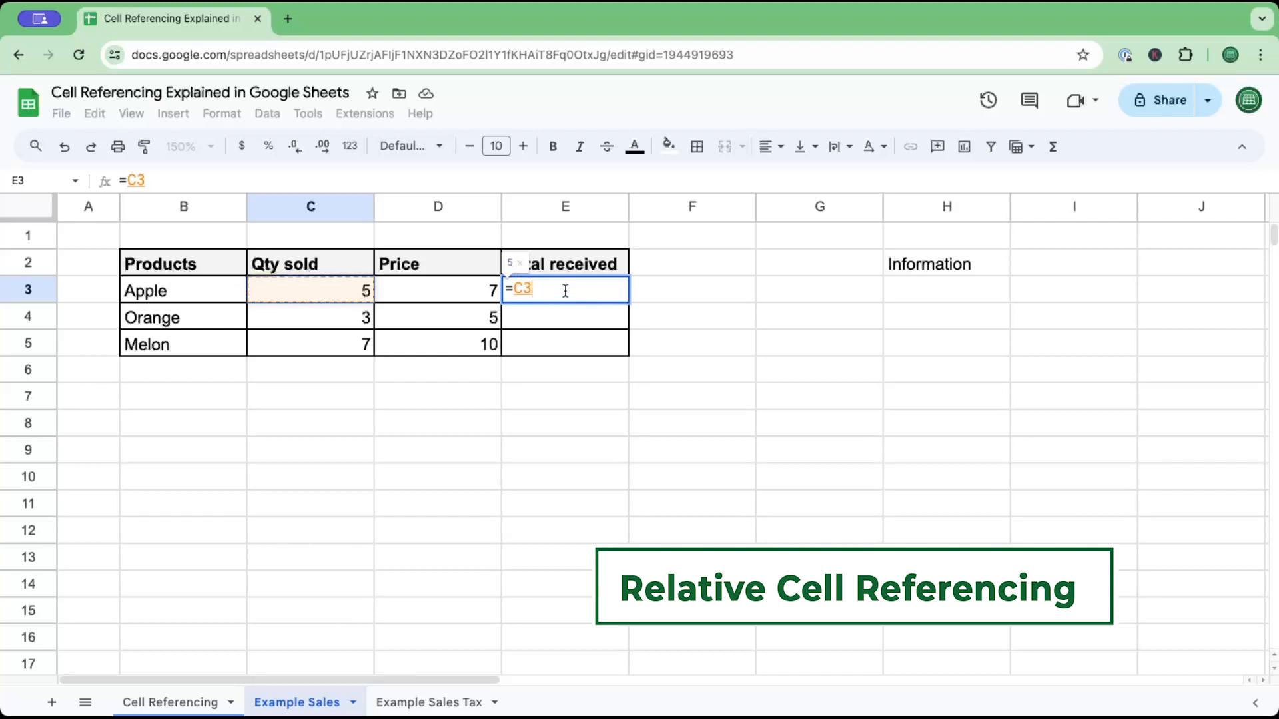
text(*)
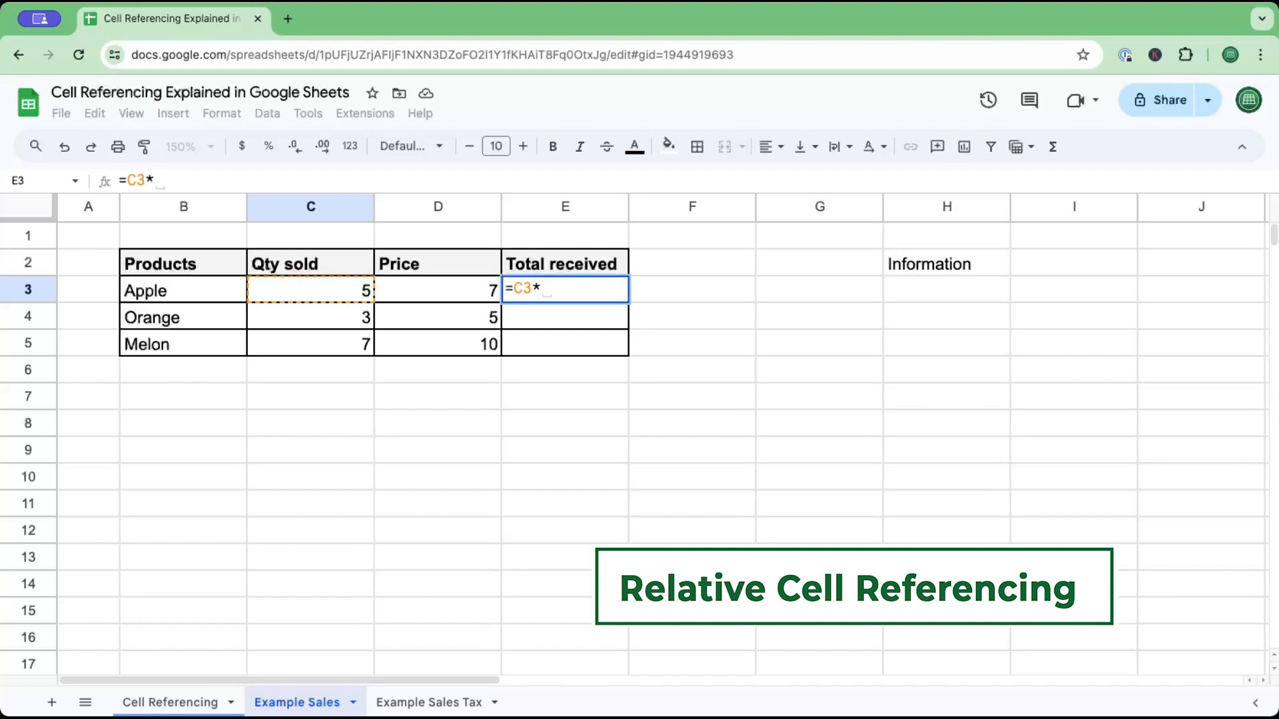
click(467, 293)
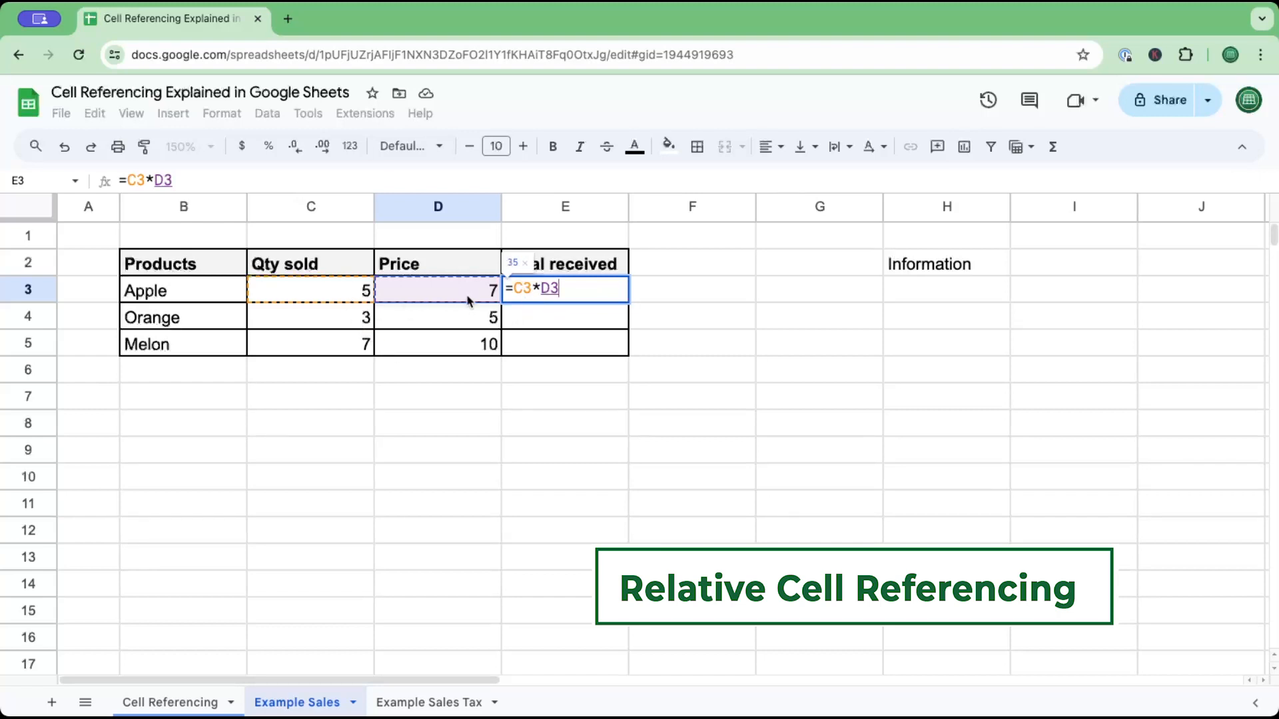
key(Return)
Step: Examine the formula in Apple's Total received cell E3 and the quantity and price cells it references
click(550, 297)
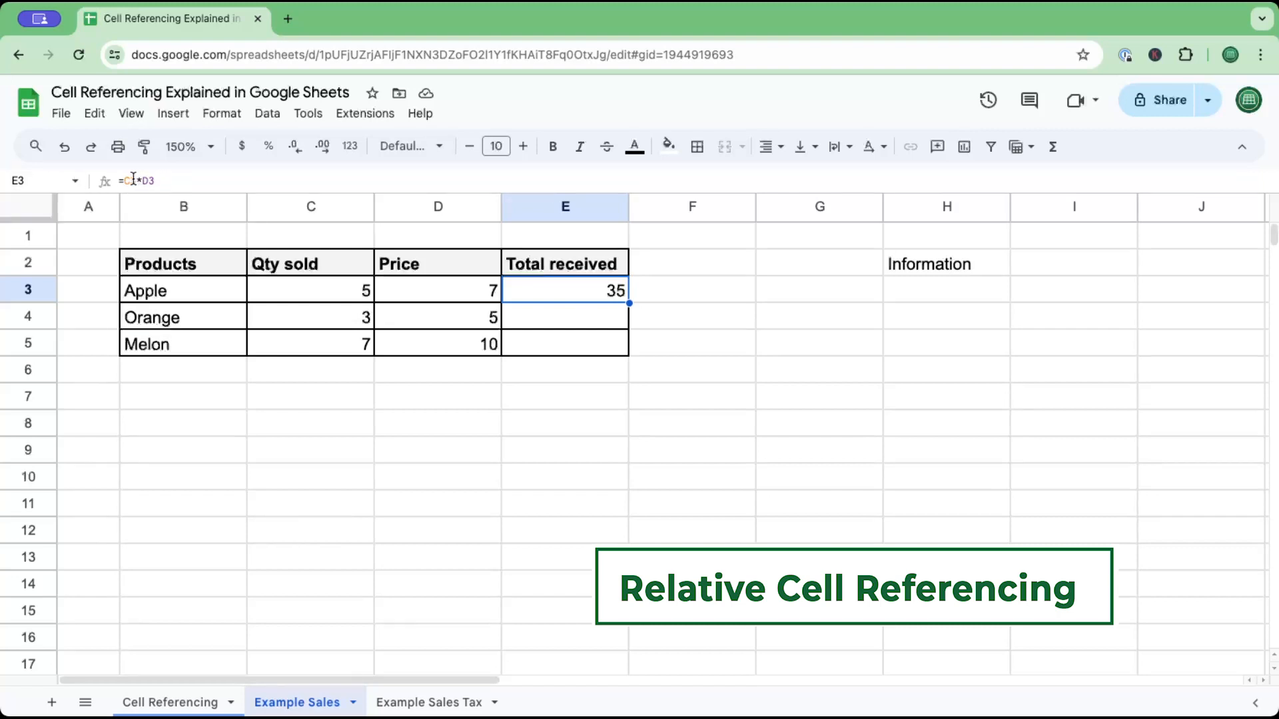
click(157, 179)
drag(157, 180, 117, 183)
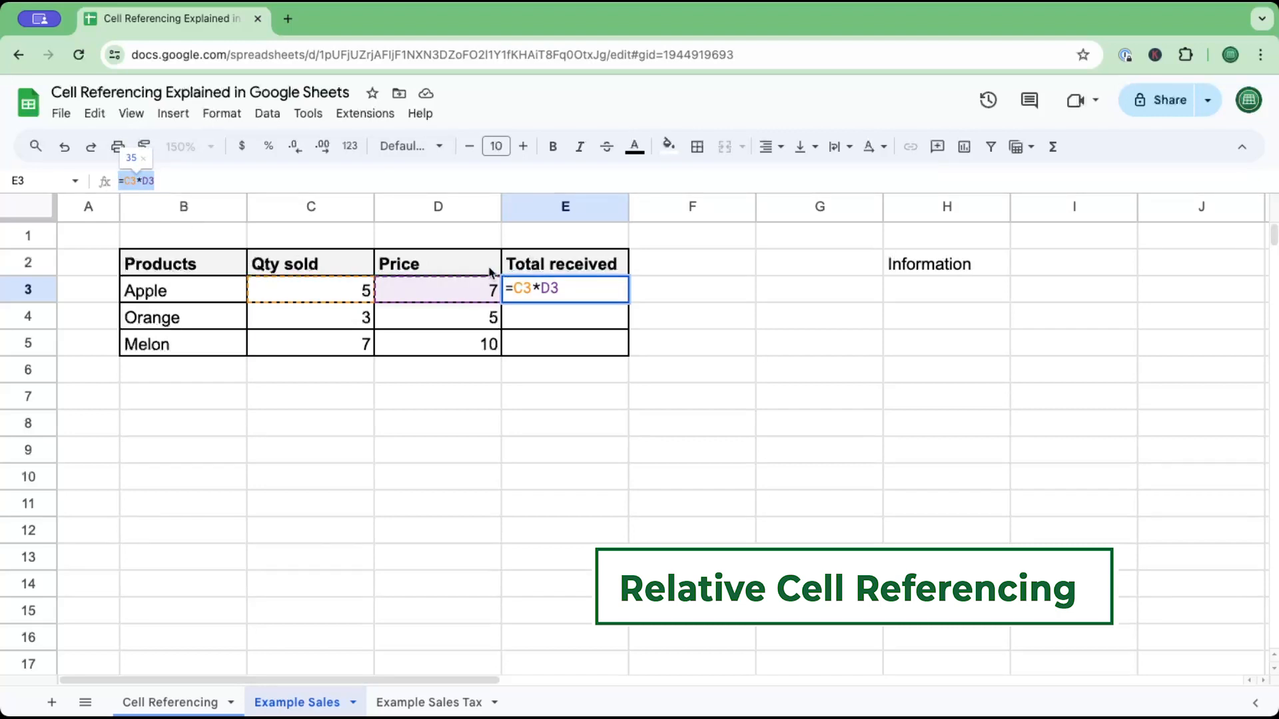
key(Return)
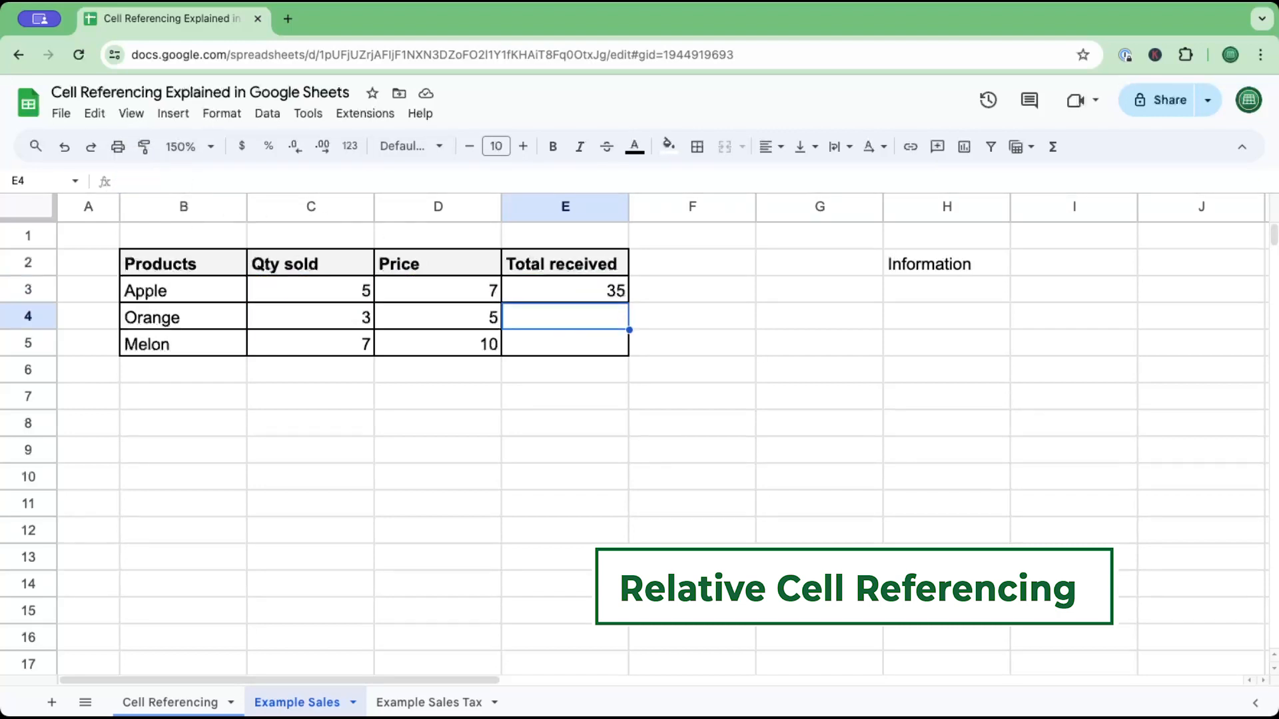
click(698, 323)
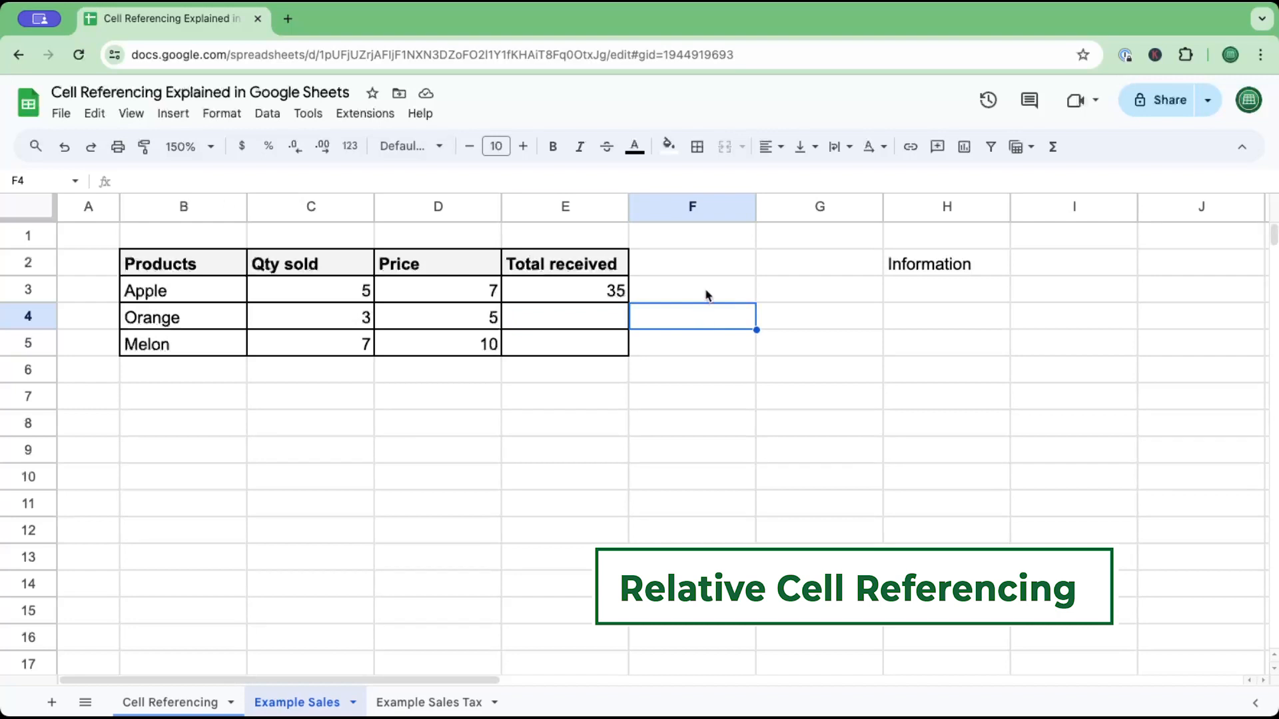
click(611, 293)
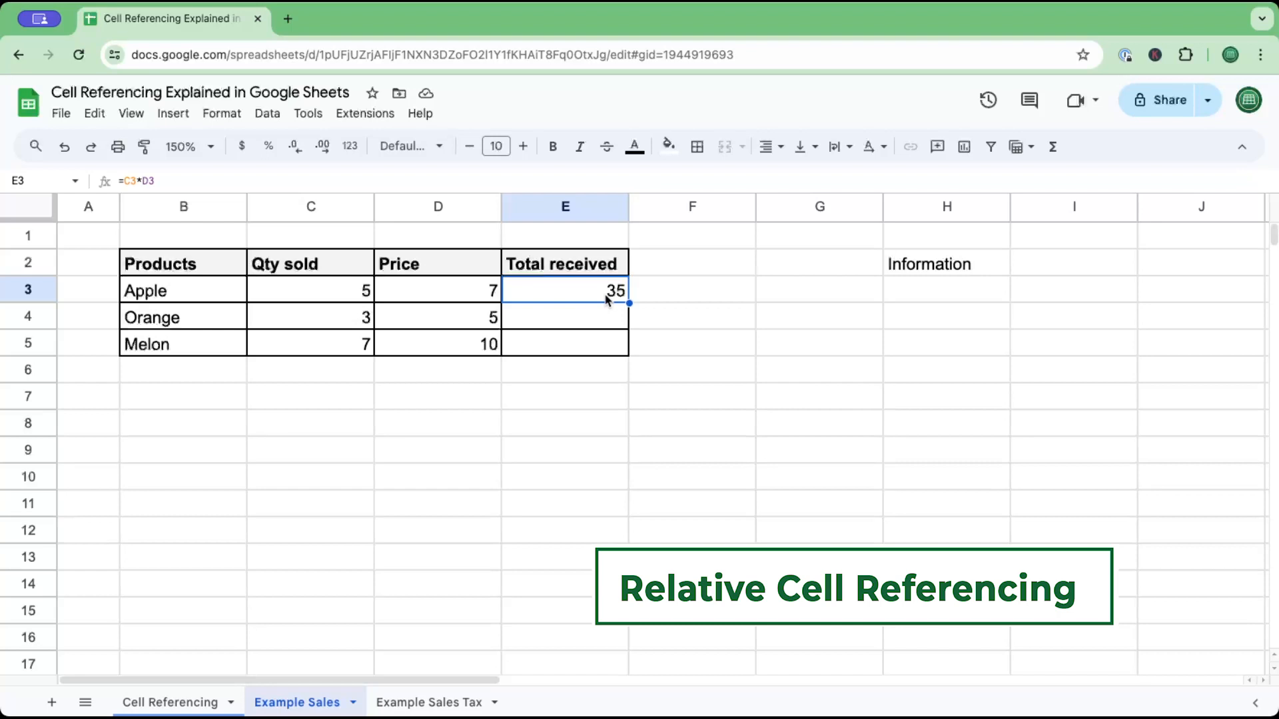
click(314, 292)
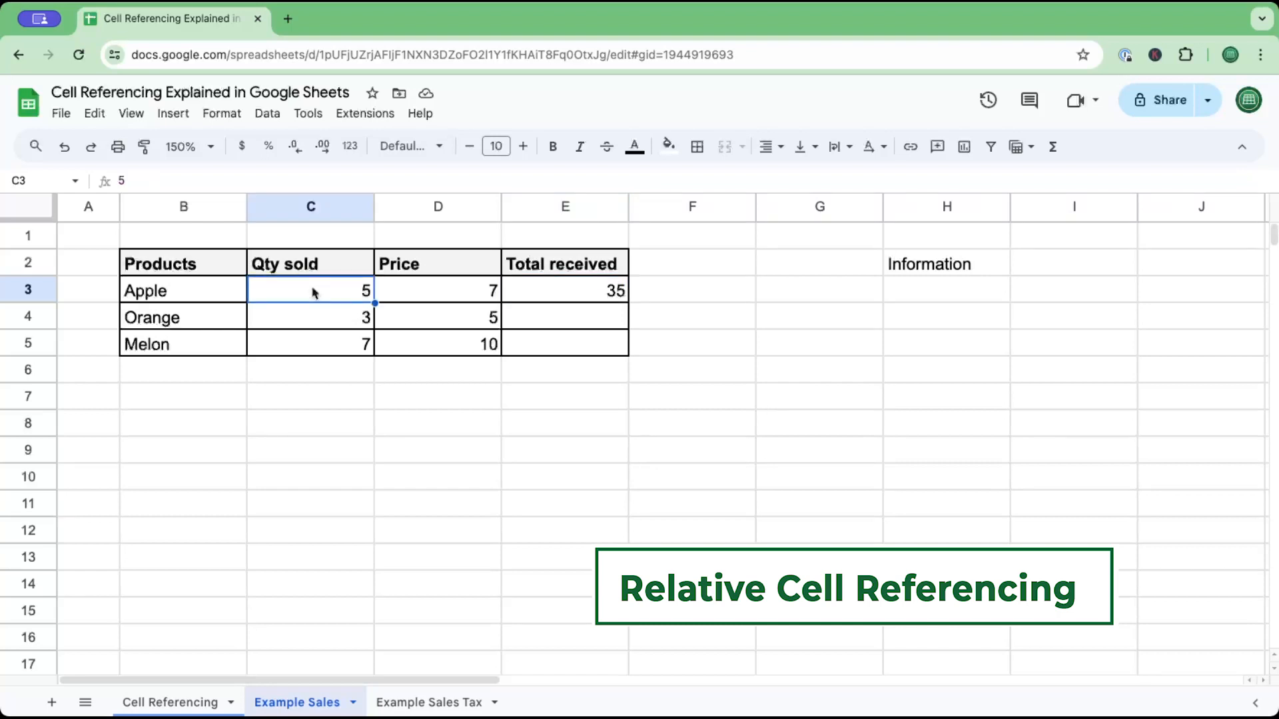
click(451, 296)
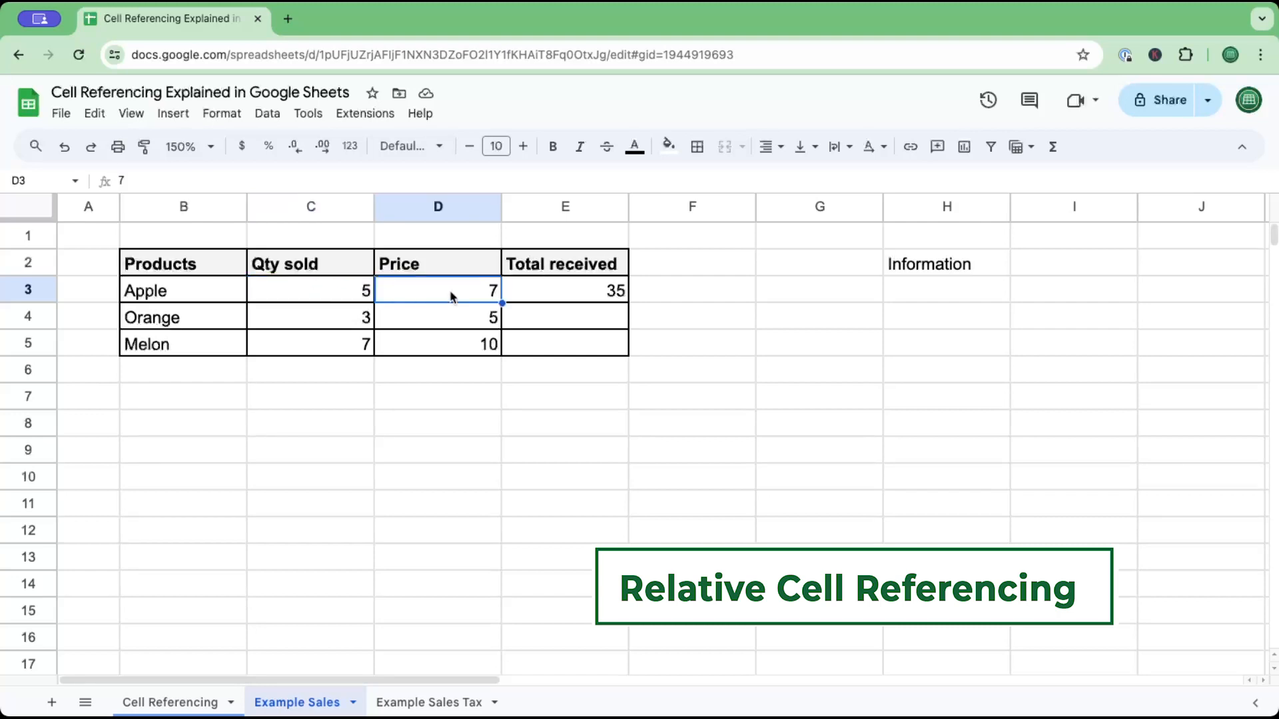
click(593, 295)
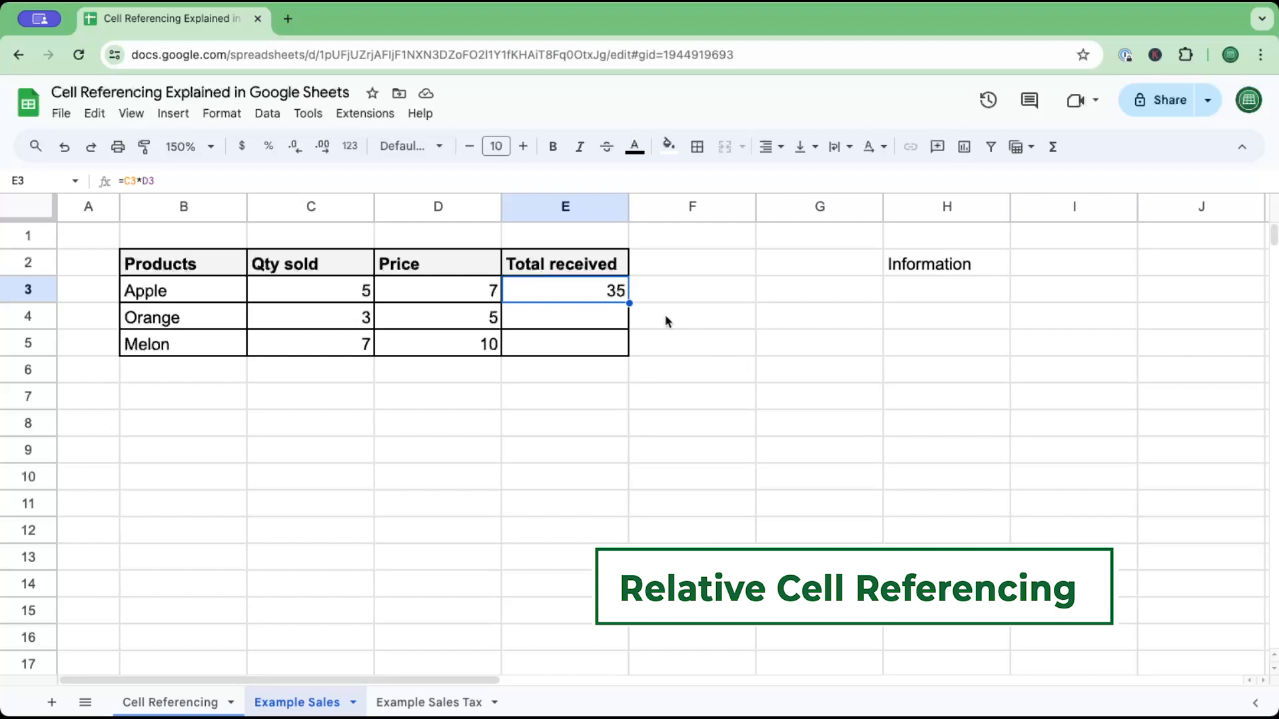
click(726, 292)
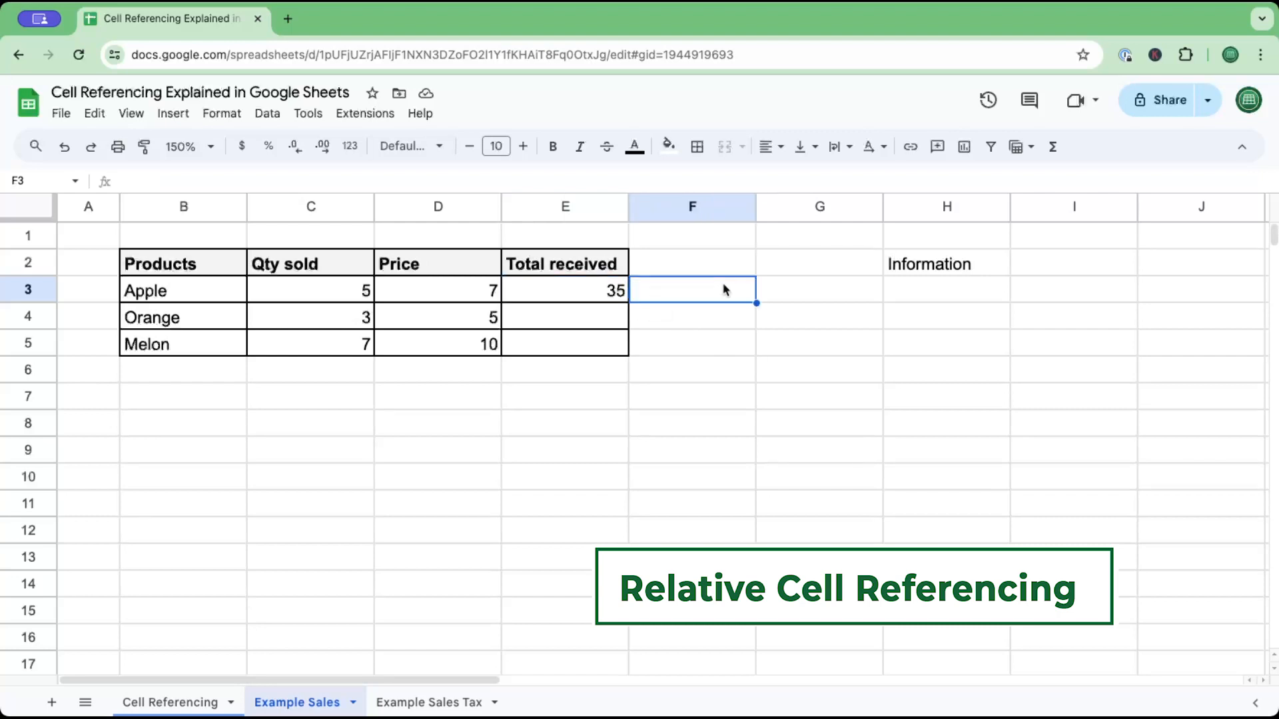
click(618, 290)
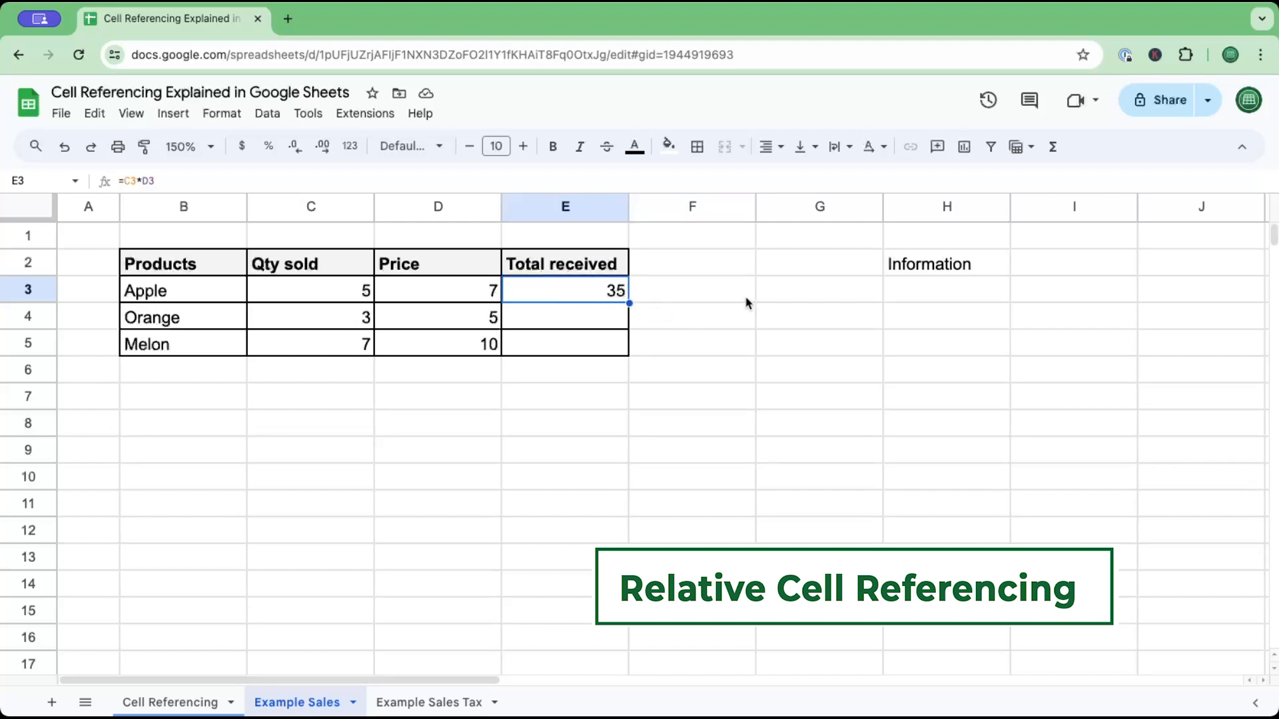
Step: Fill the text "Information" from cell H2 down through H6
click(672, 512)
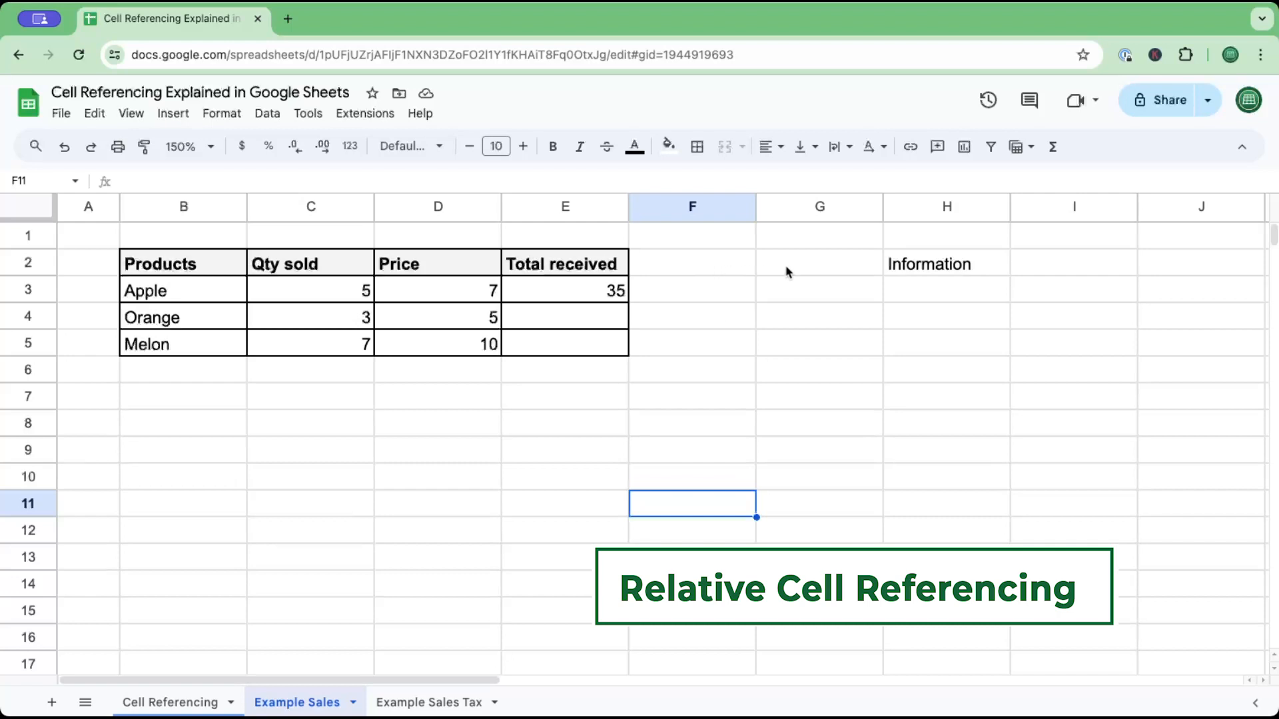
click(932, 265)
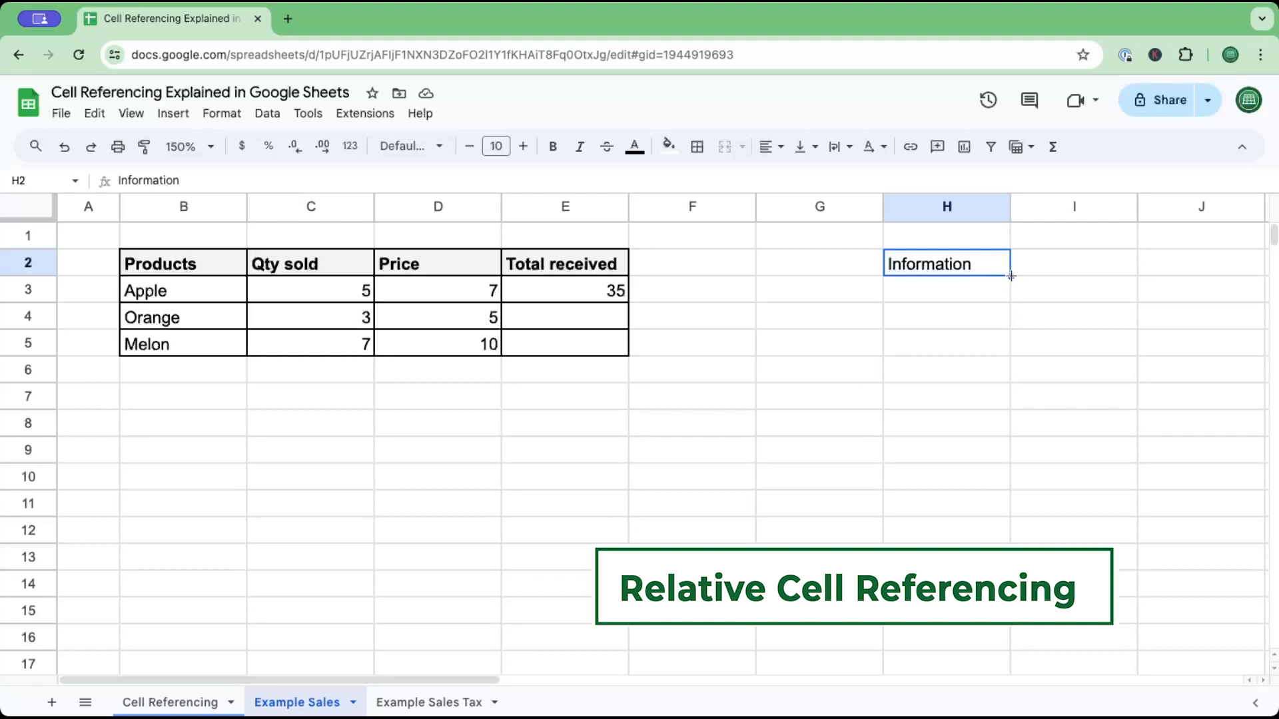
drag(1012, 276, 1018, 365)
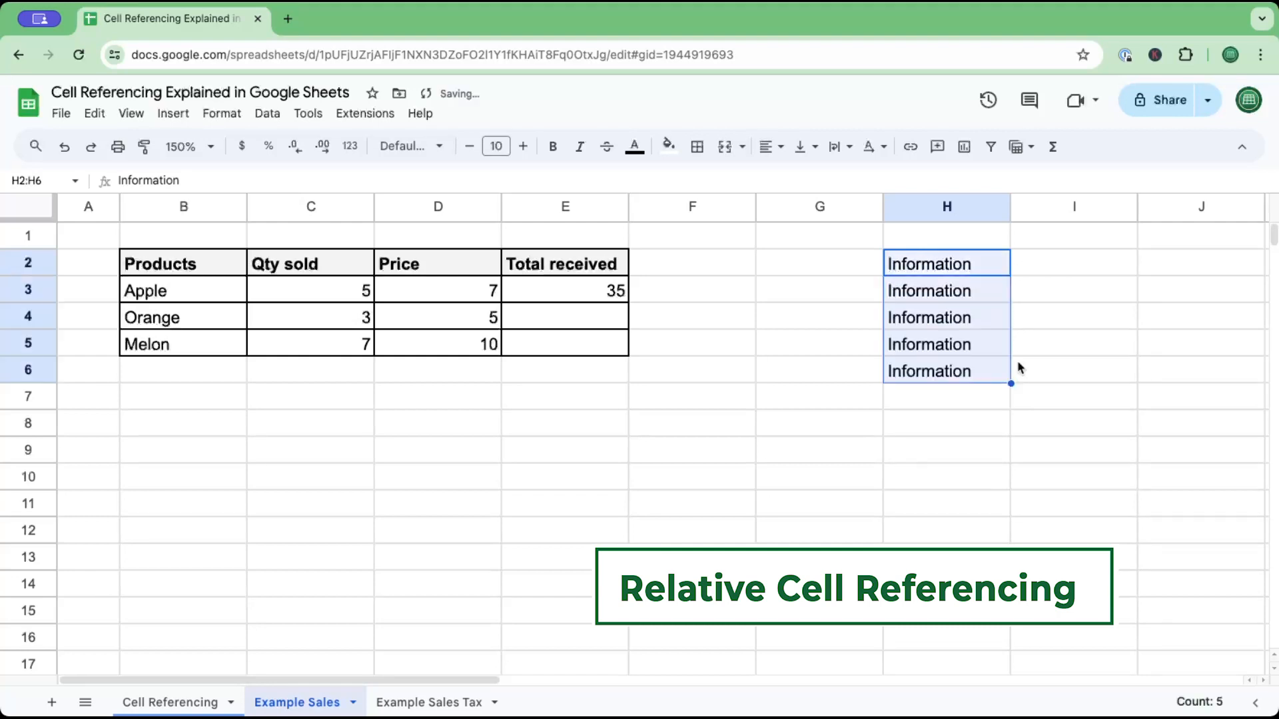
Step: Undo the "Information" fill below H2 and fill Apple's total received formula from E3 down through E5
click(1029, 349)
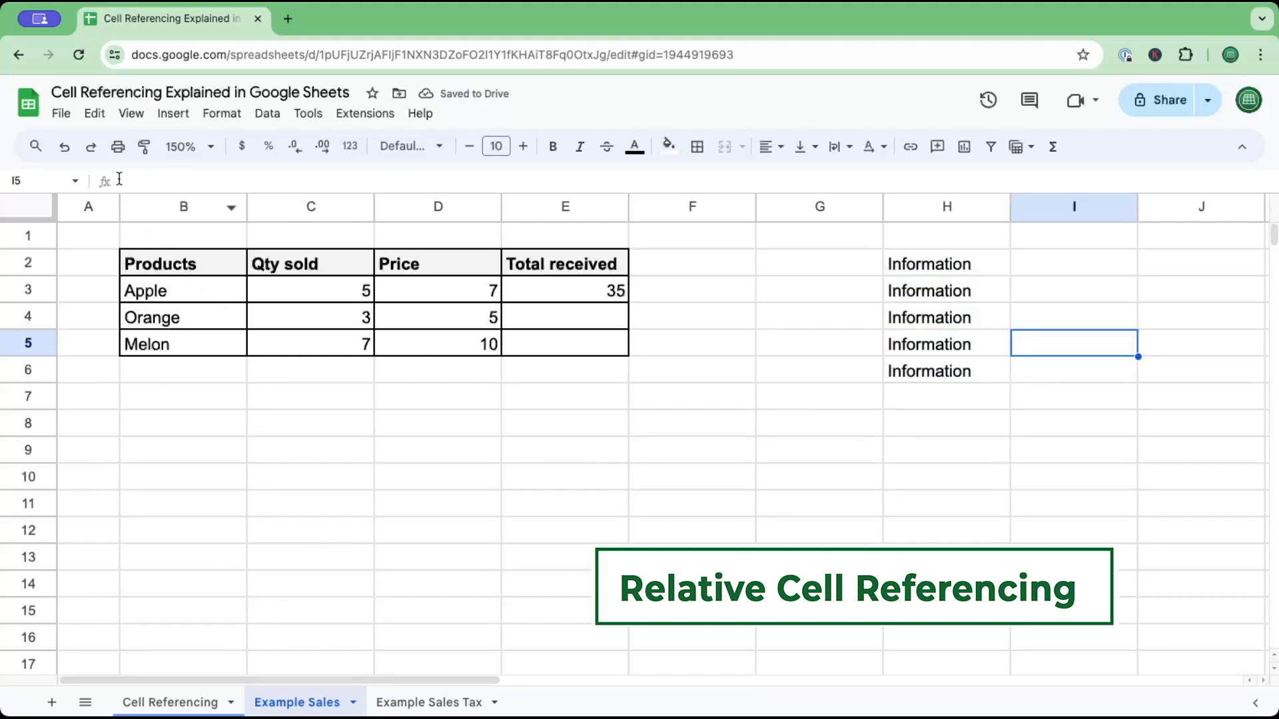
click(65, 147)
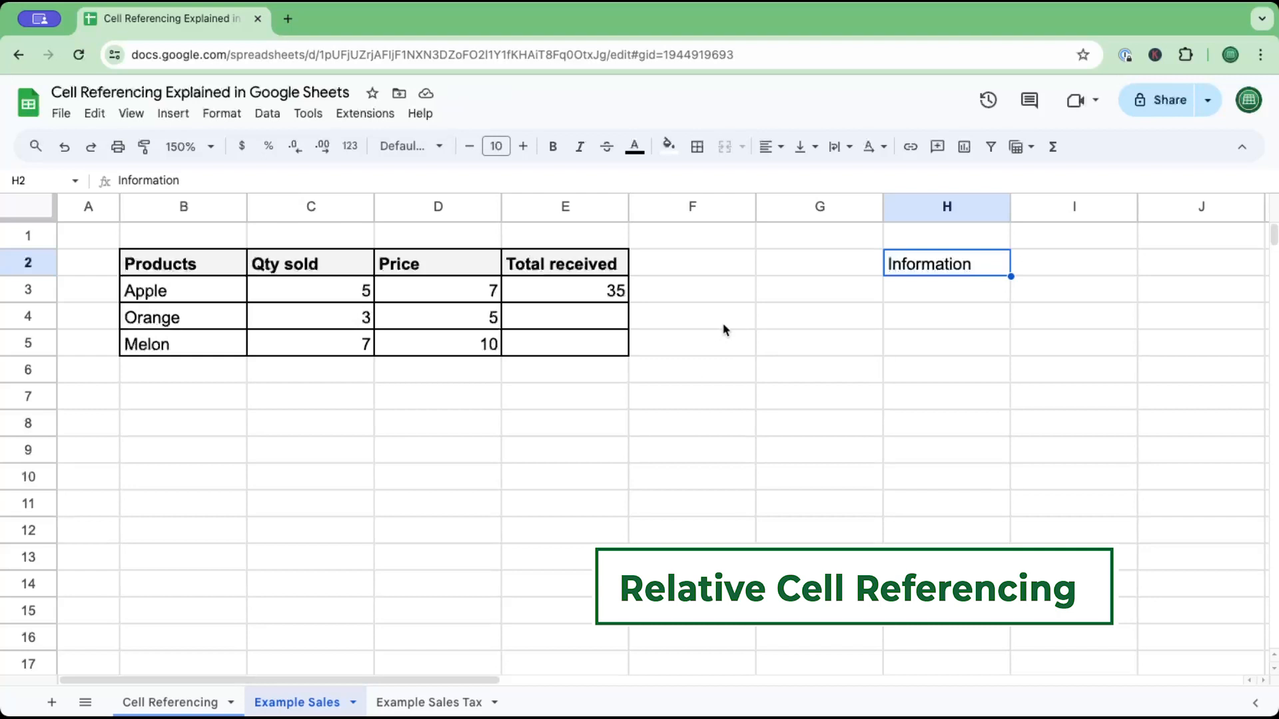
click(619, 290)
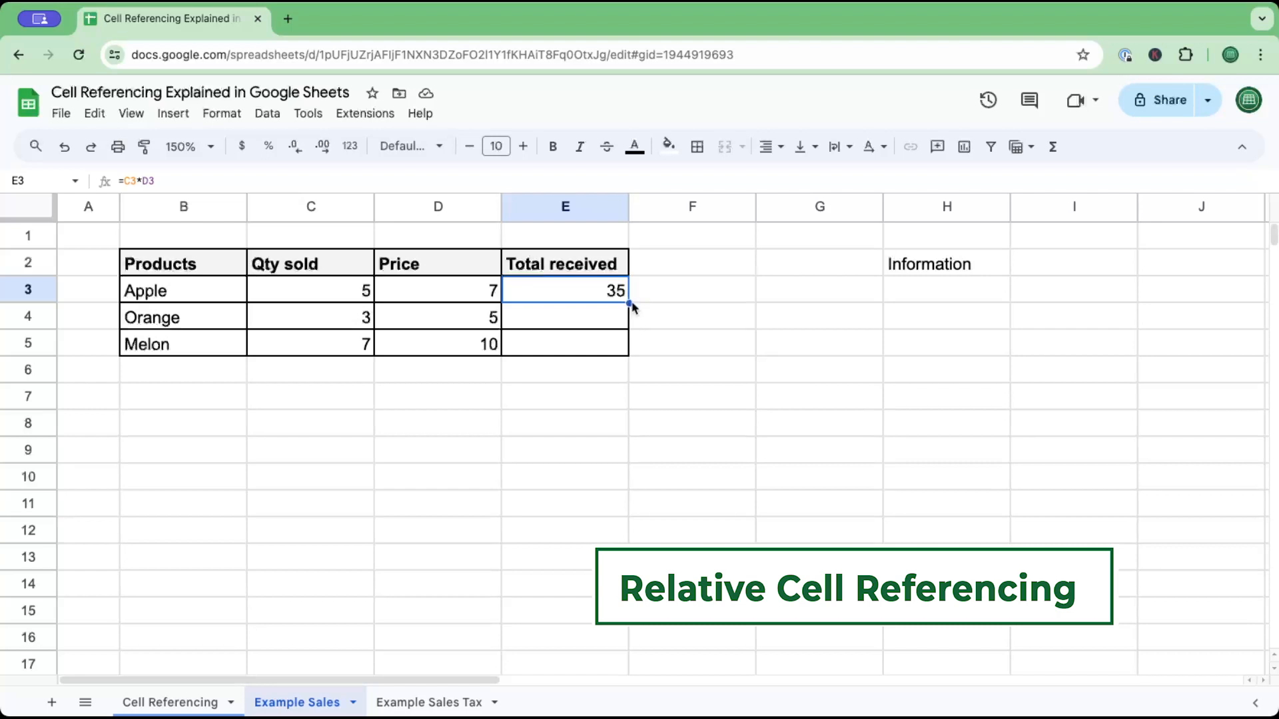
drag(629, 303, 627, 354)
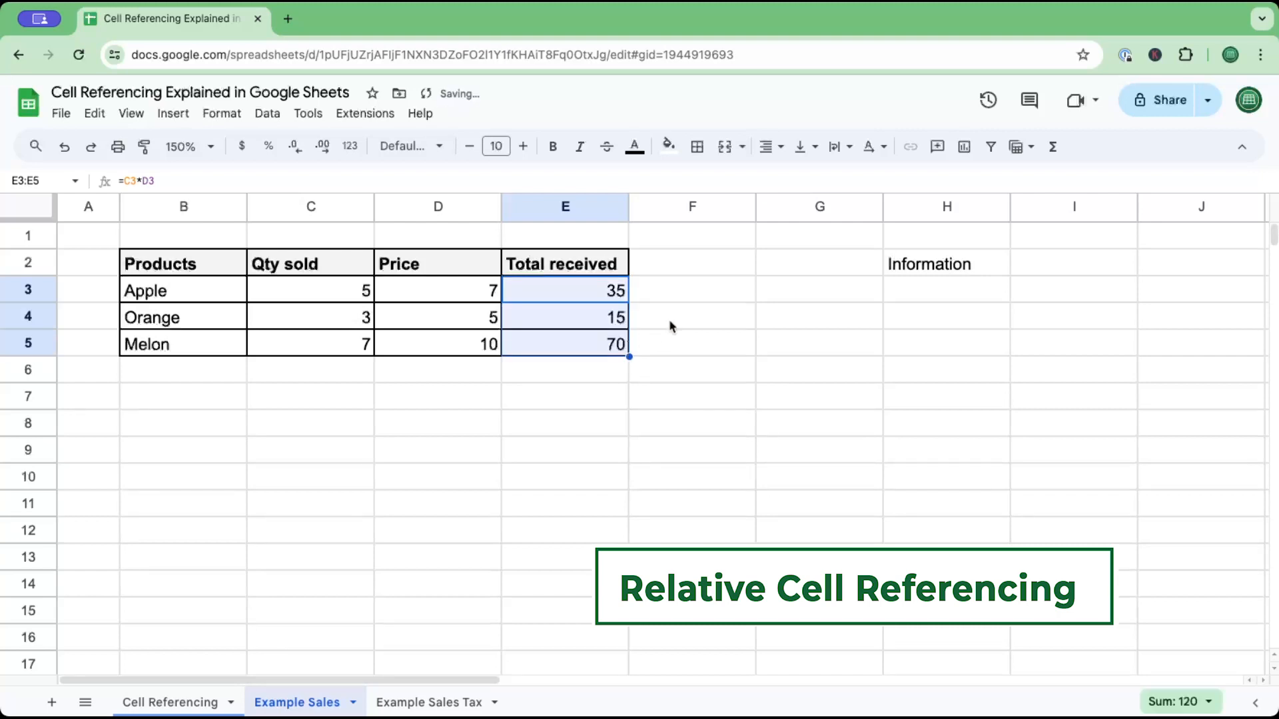
Step: Compare the formulas in the Total received cells E3, E4 and E5 to see how their references shift by row
click(617, 297)
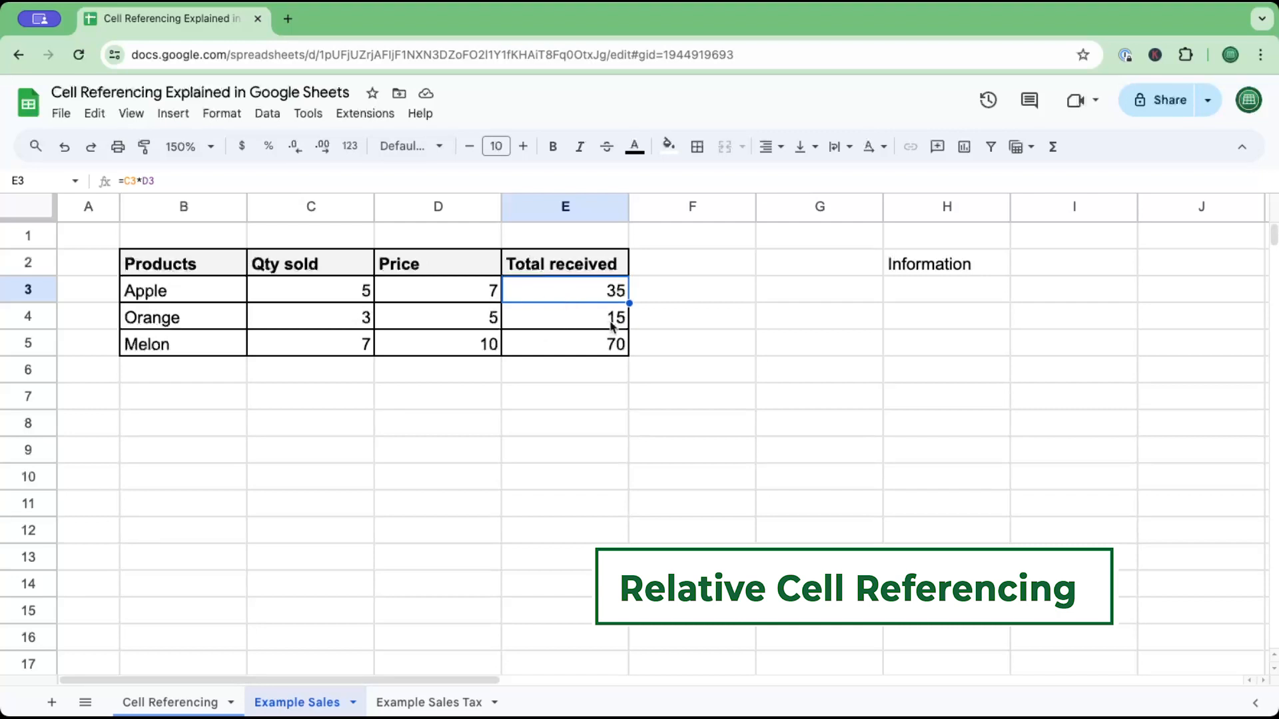
click(613, 326)
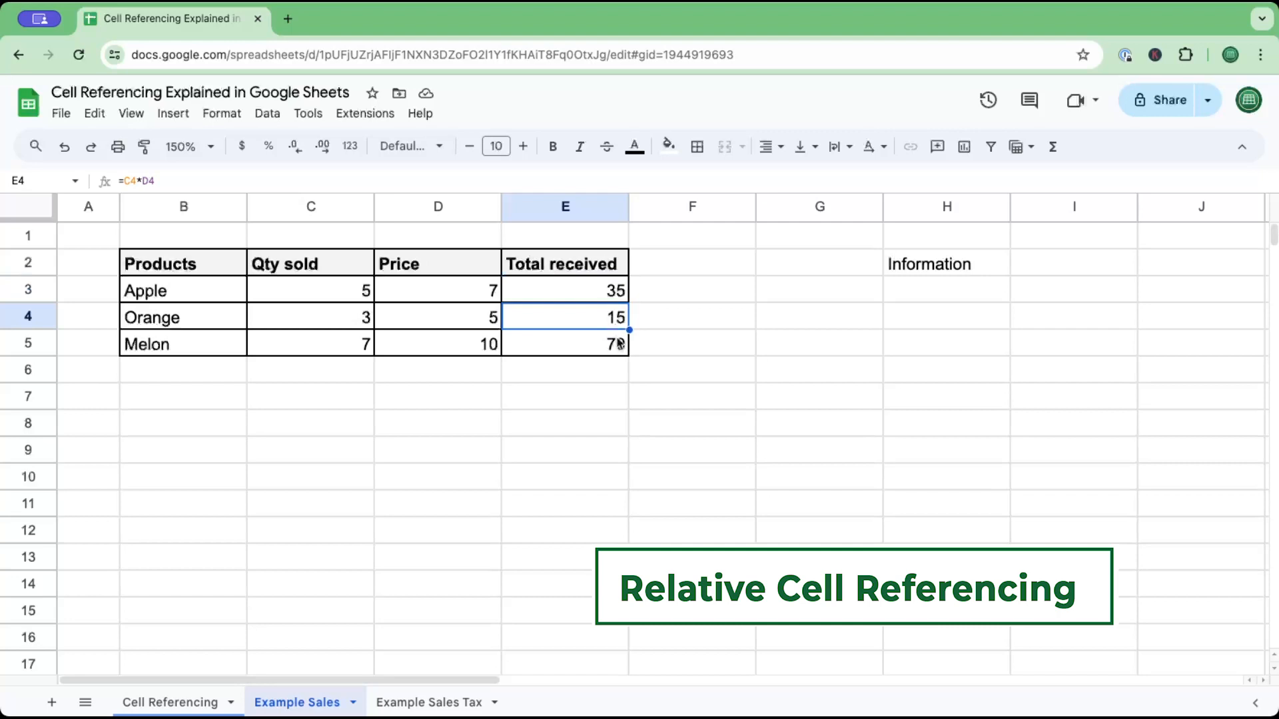
click(618, 345)
click(610, 297)
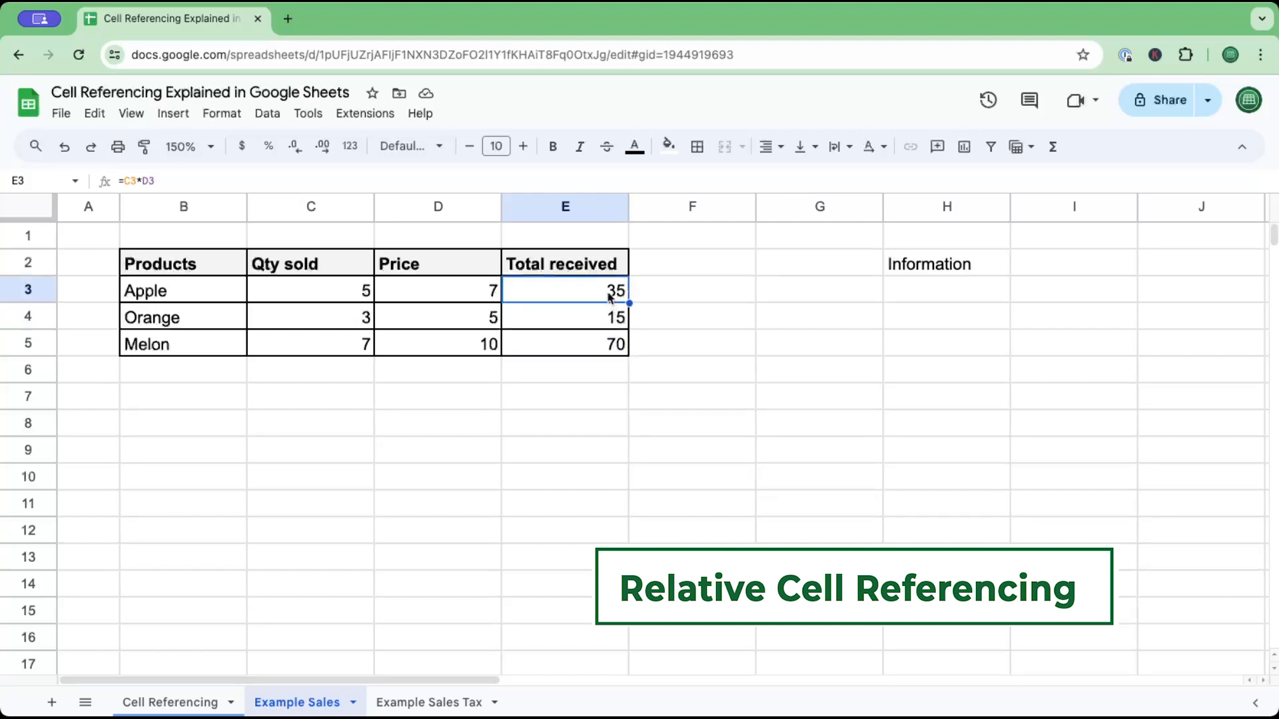
click(613, 318)
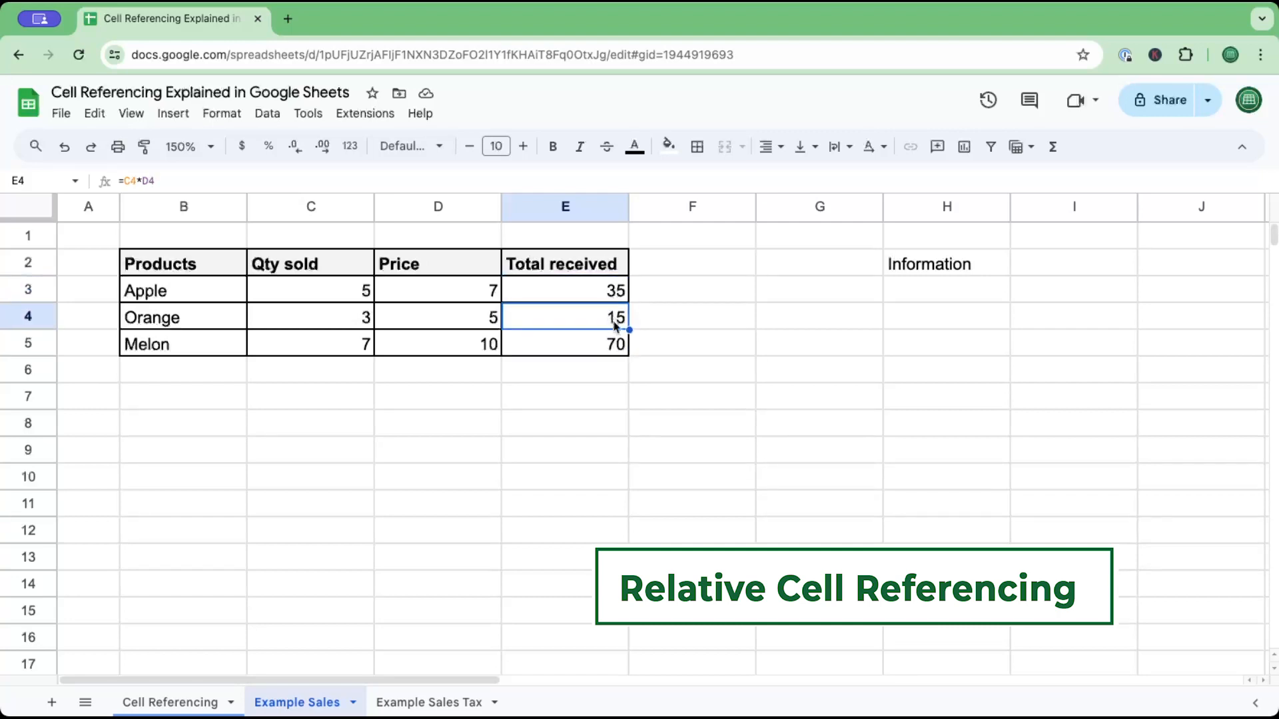
click(618, 346)
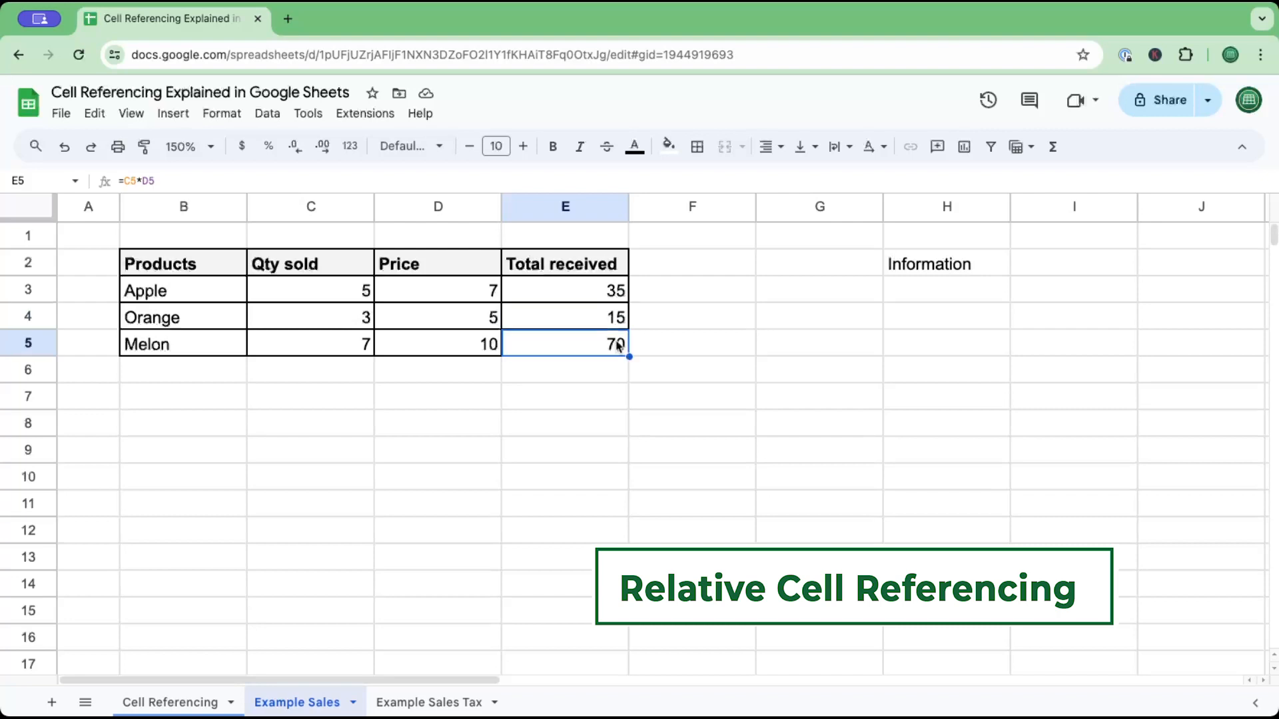
click(612, 294)
click(613, 316)
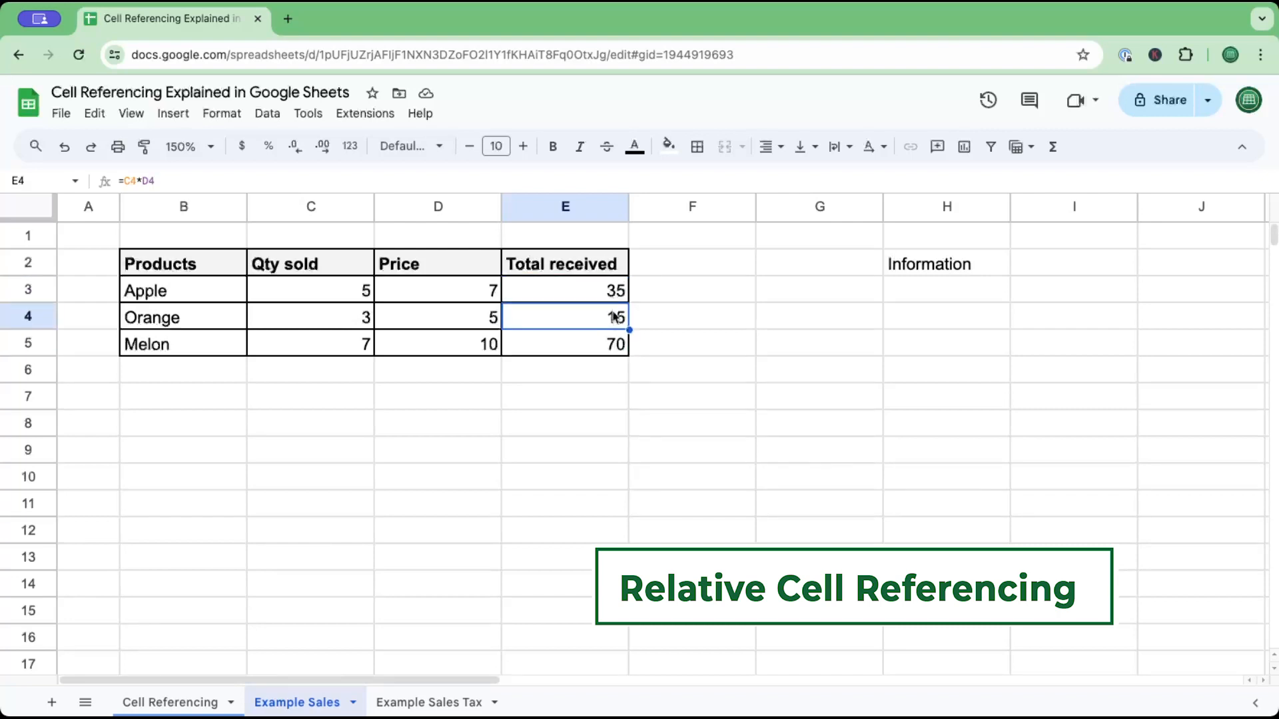
click(617, 345)
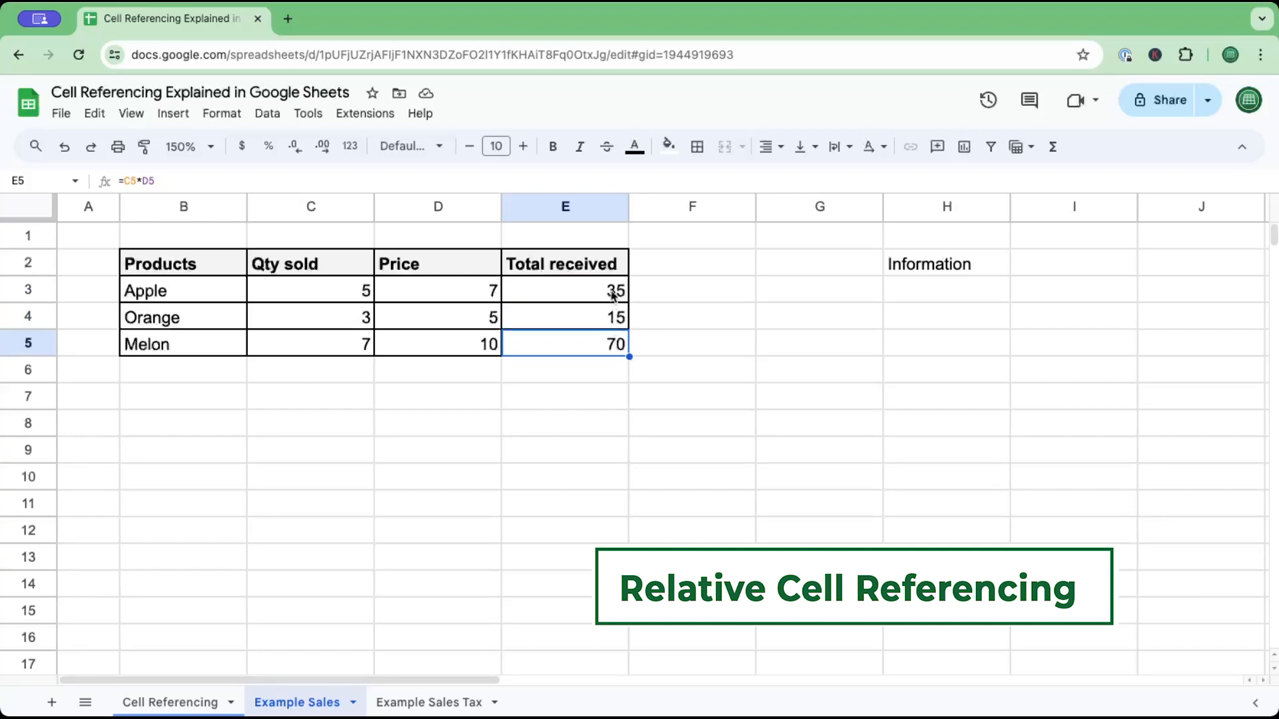
click(613, 294)
click(614, 317)
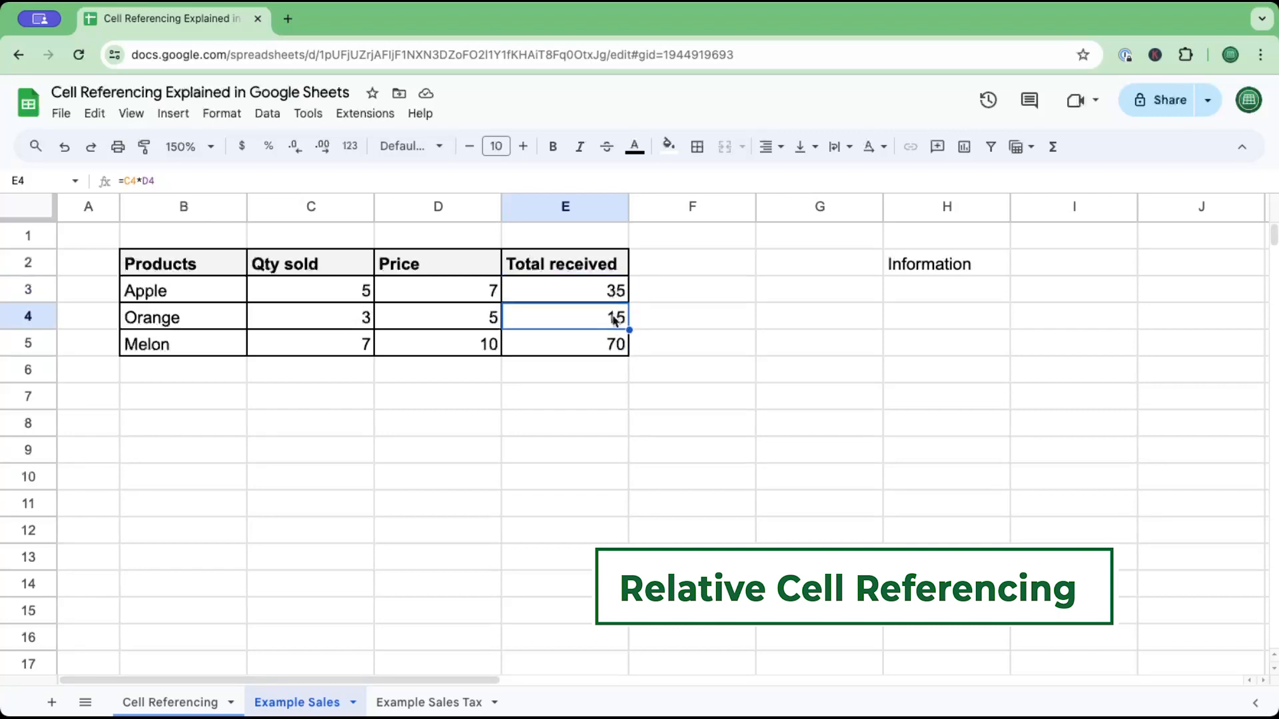
click(617, 346)
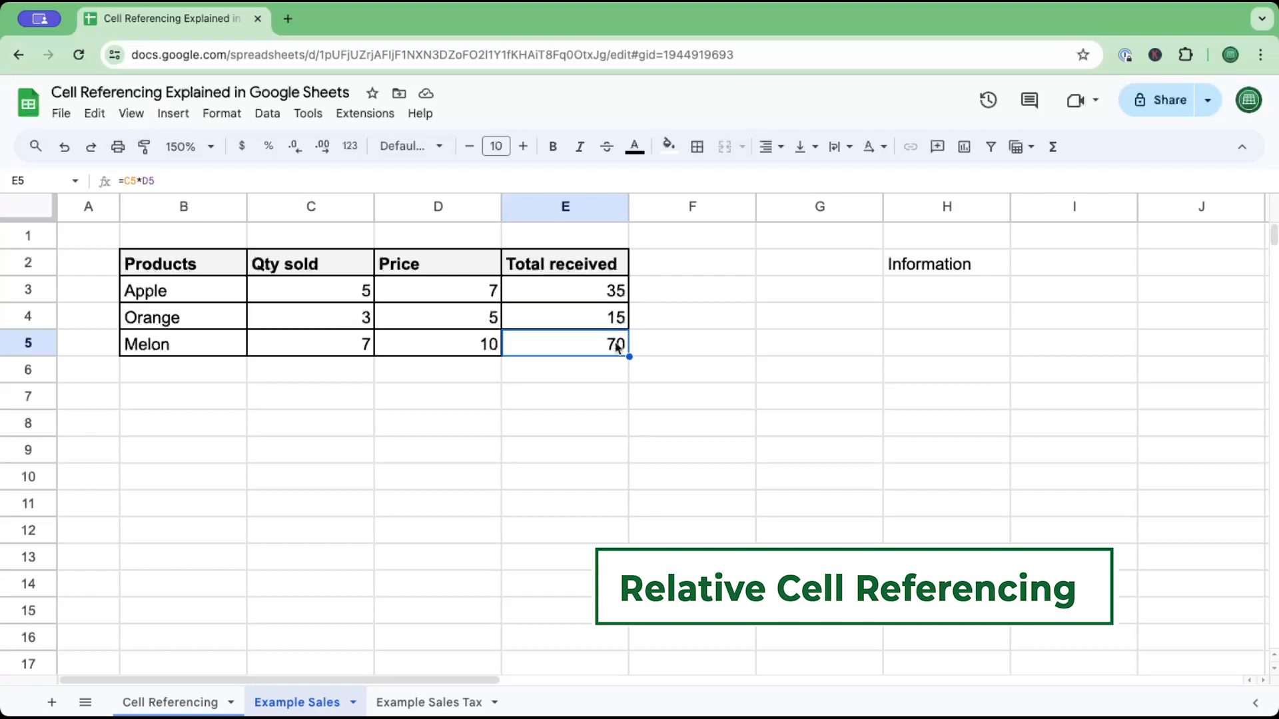
click(615, 293)
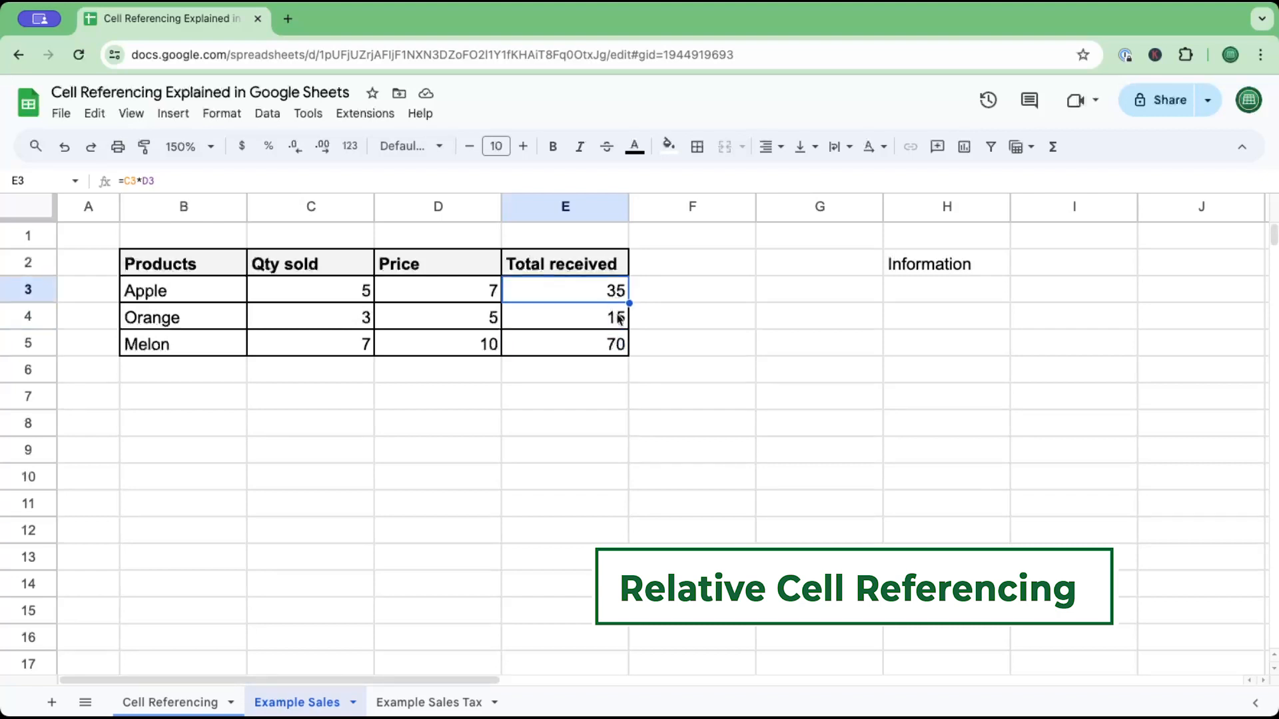
click(620, 319)
click(617, 345)
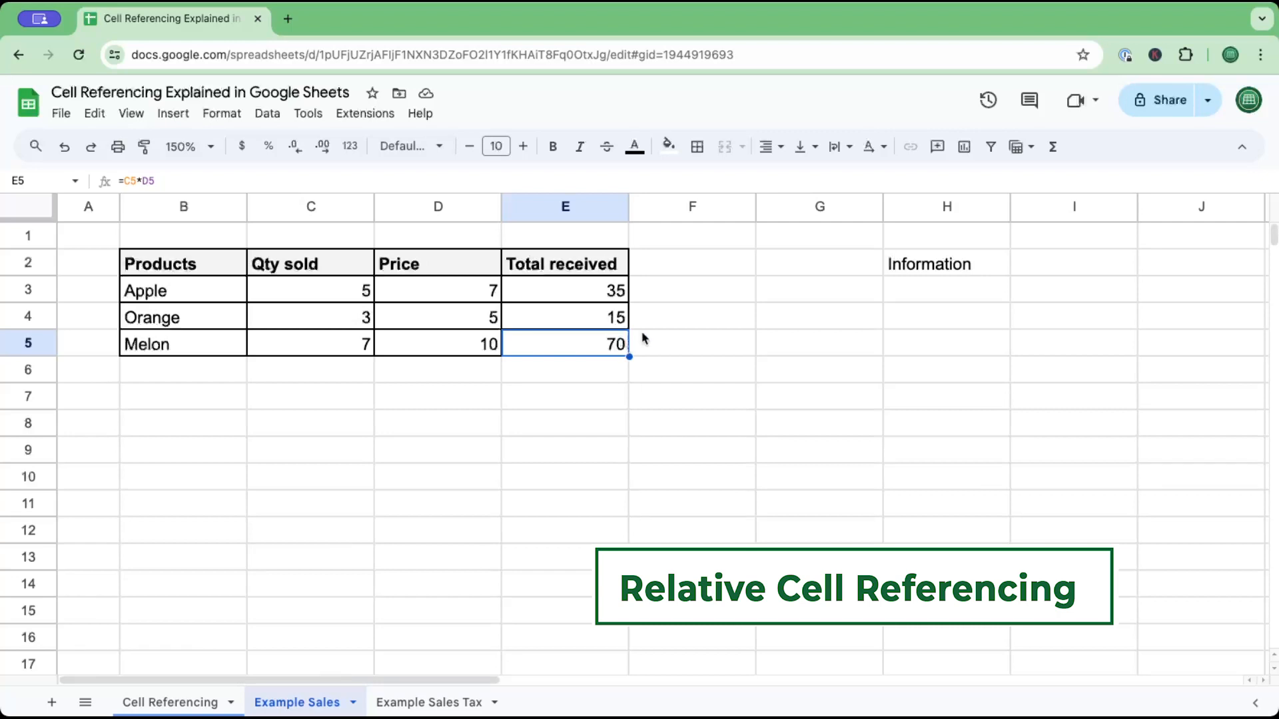
Step: Examine which quantity and price cells each product's Total received formula multiplies in its own row
click(351, 293)
click(604, 347)
click(605, 288)
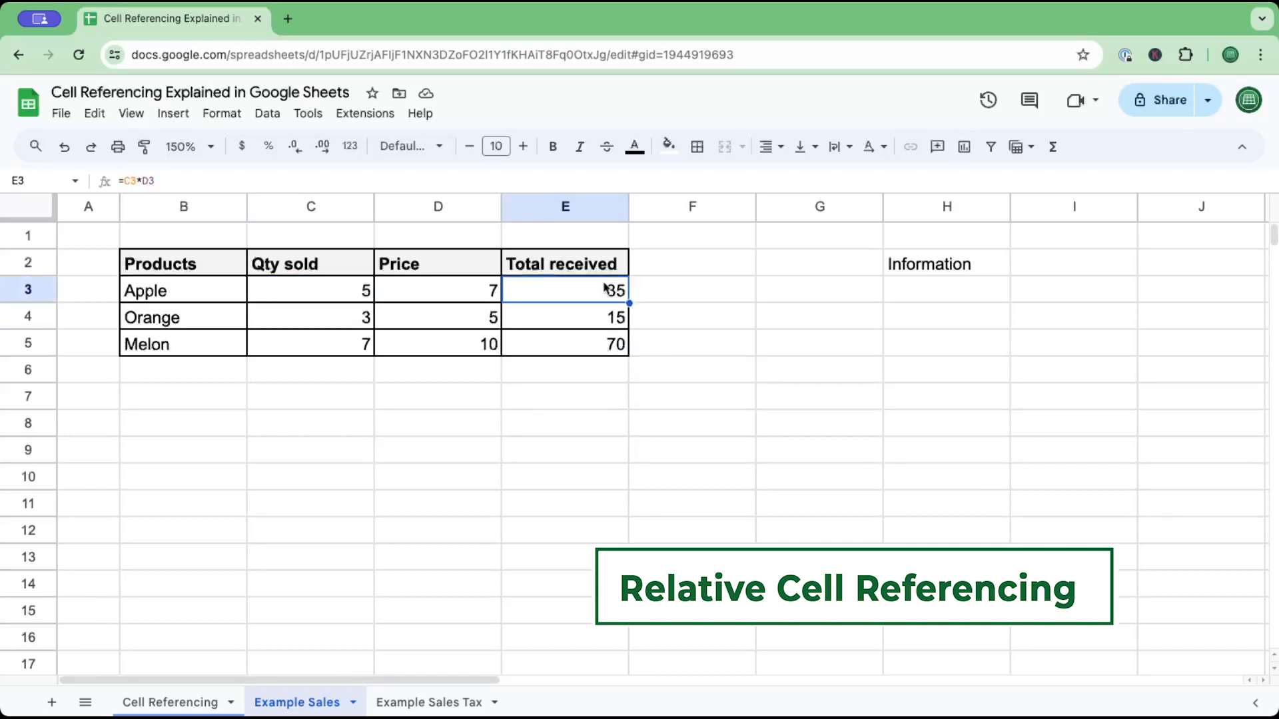
click(610, 347)
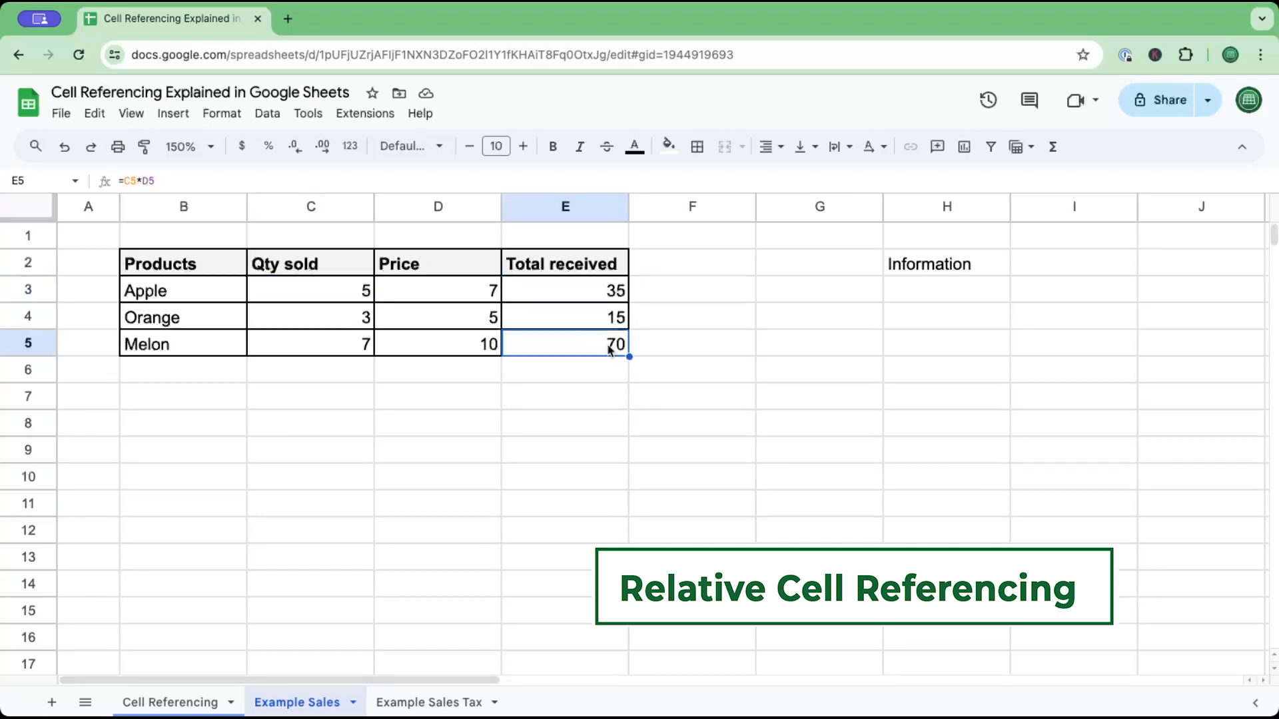
click(620, 320)
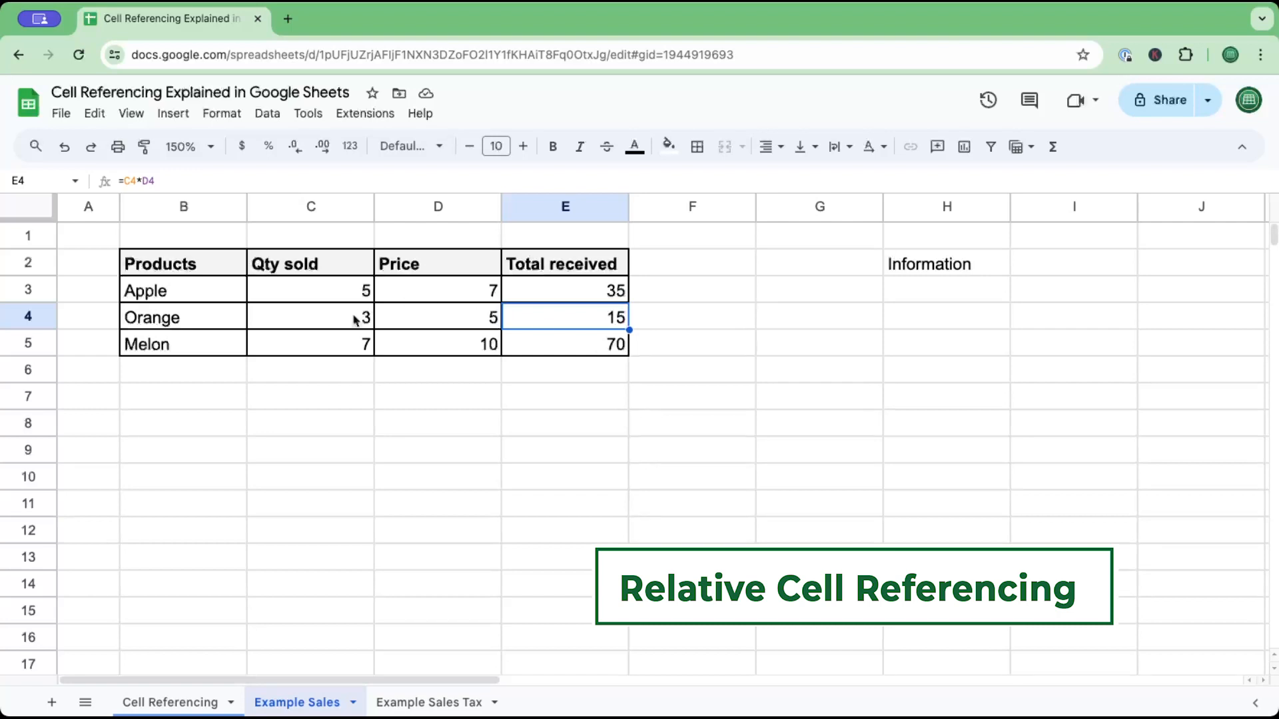
click(605, 344)
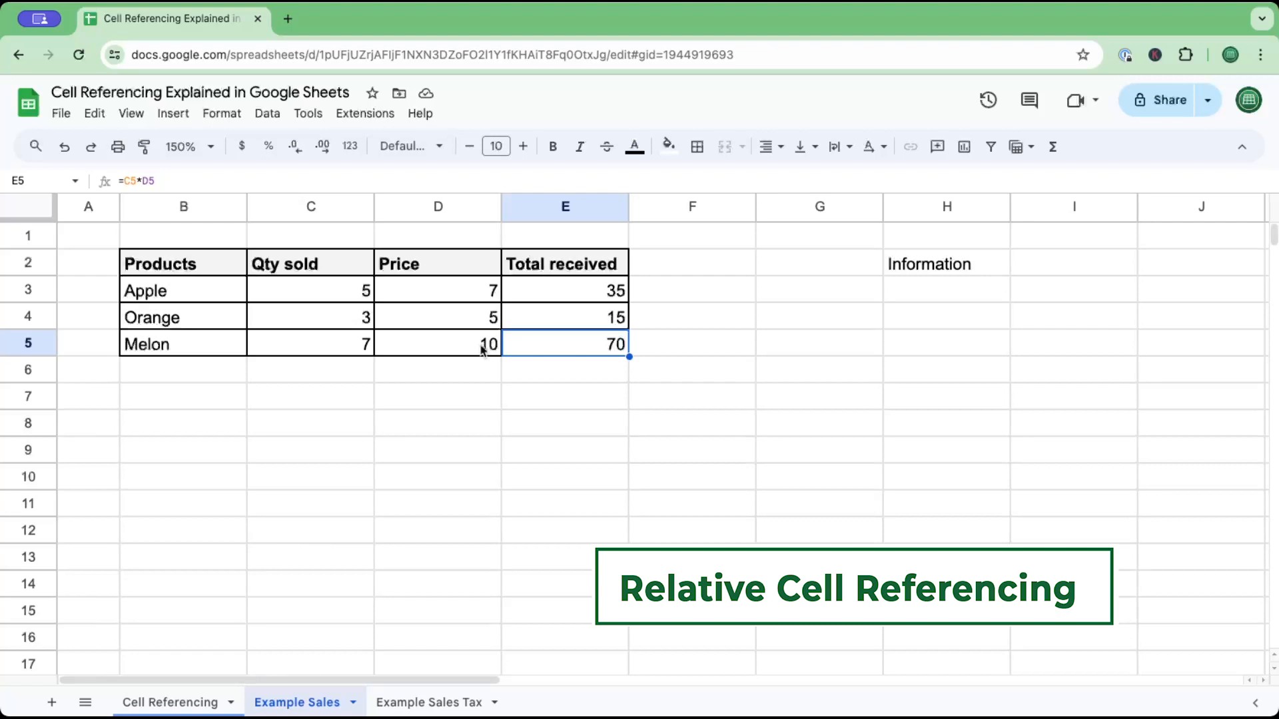
click(568, 411)
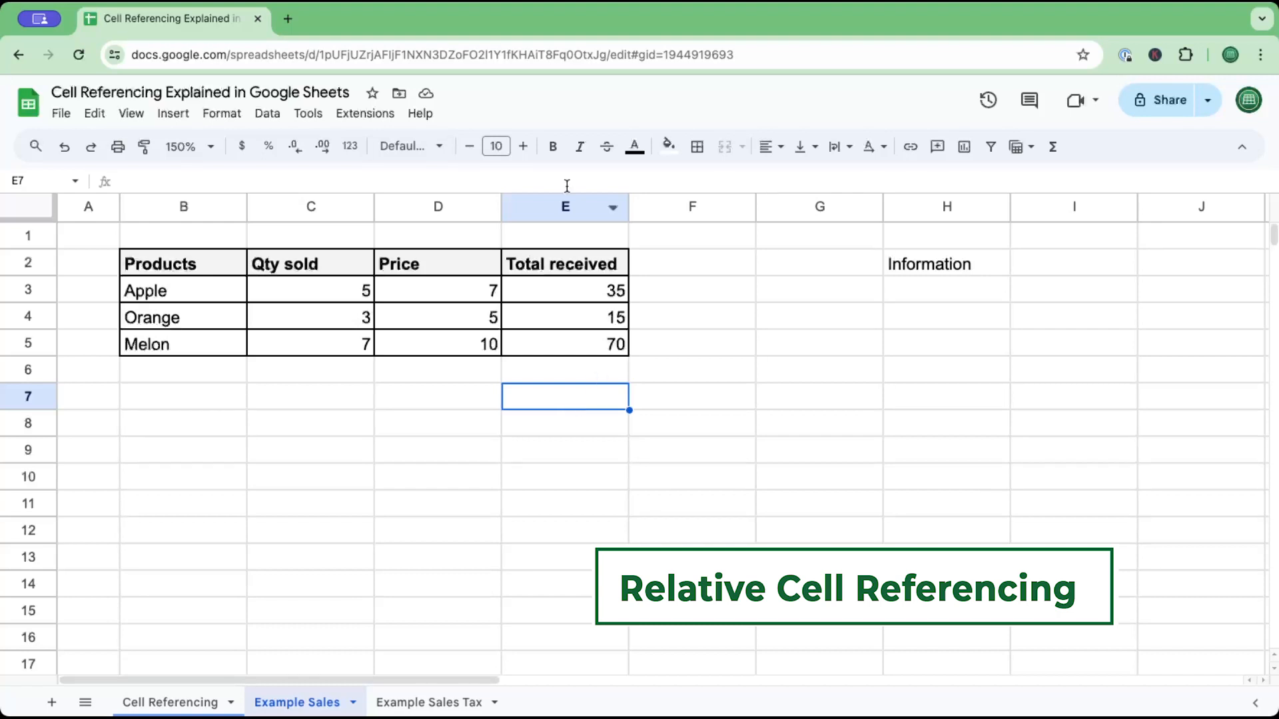
Step: Copy Apple's total received formula from E3 into cell H12 and examine the cells it references there
click(589, 291)
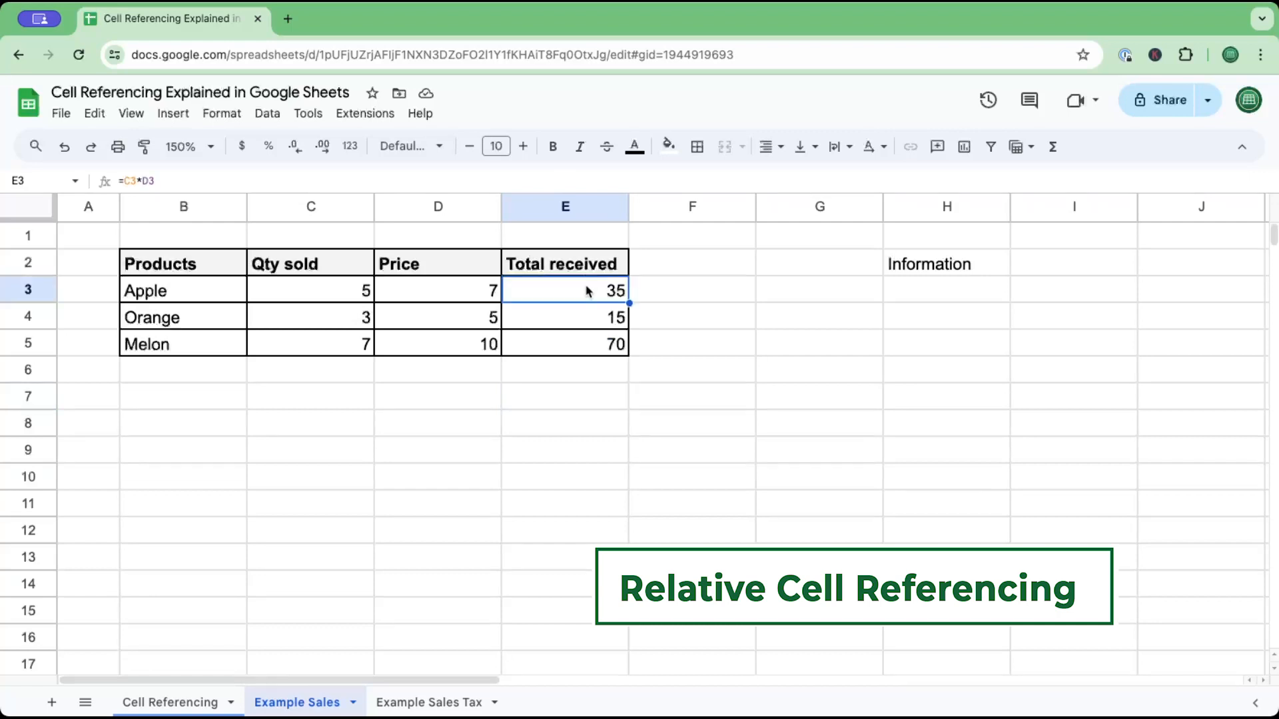
right_click(587, 290)
click(649, 193)
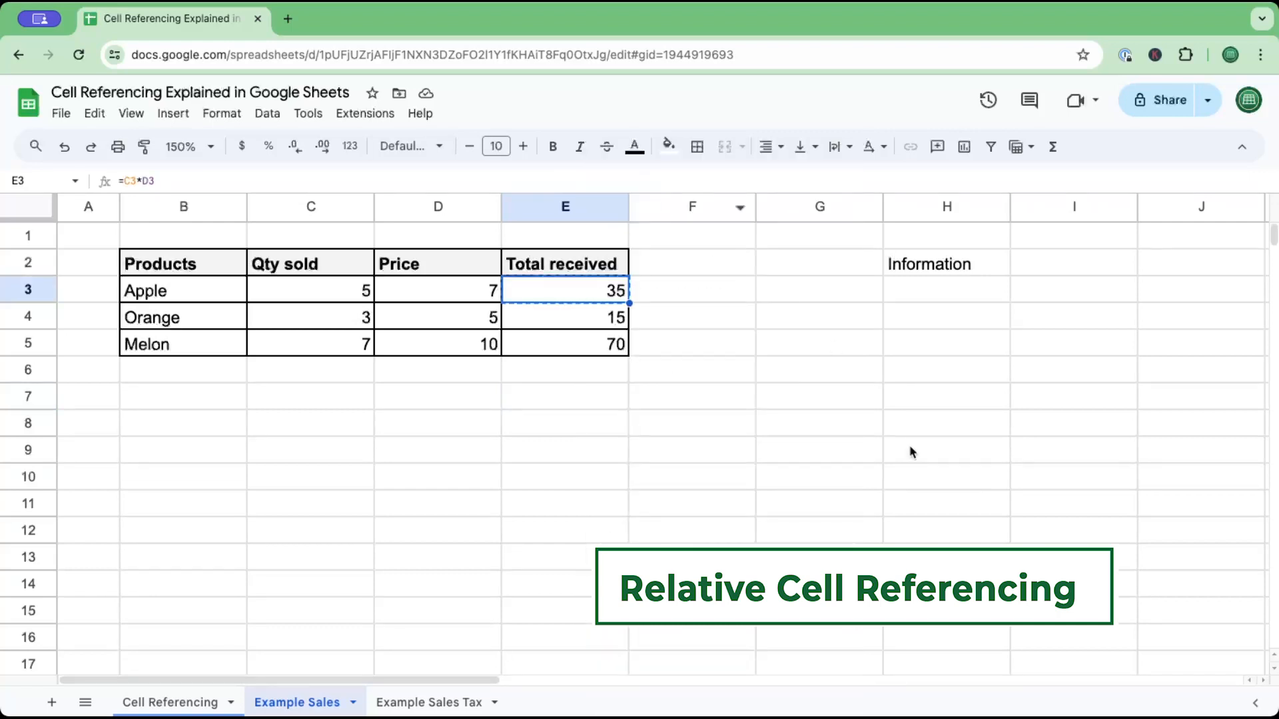
click(957, 533)
right_click(957, 534)
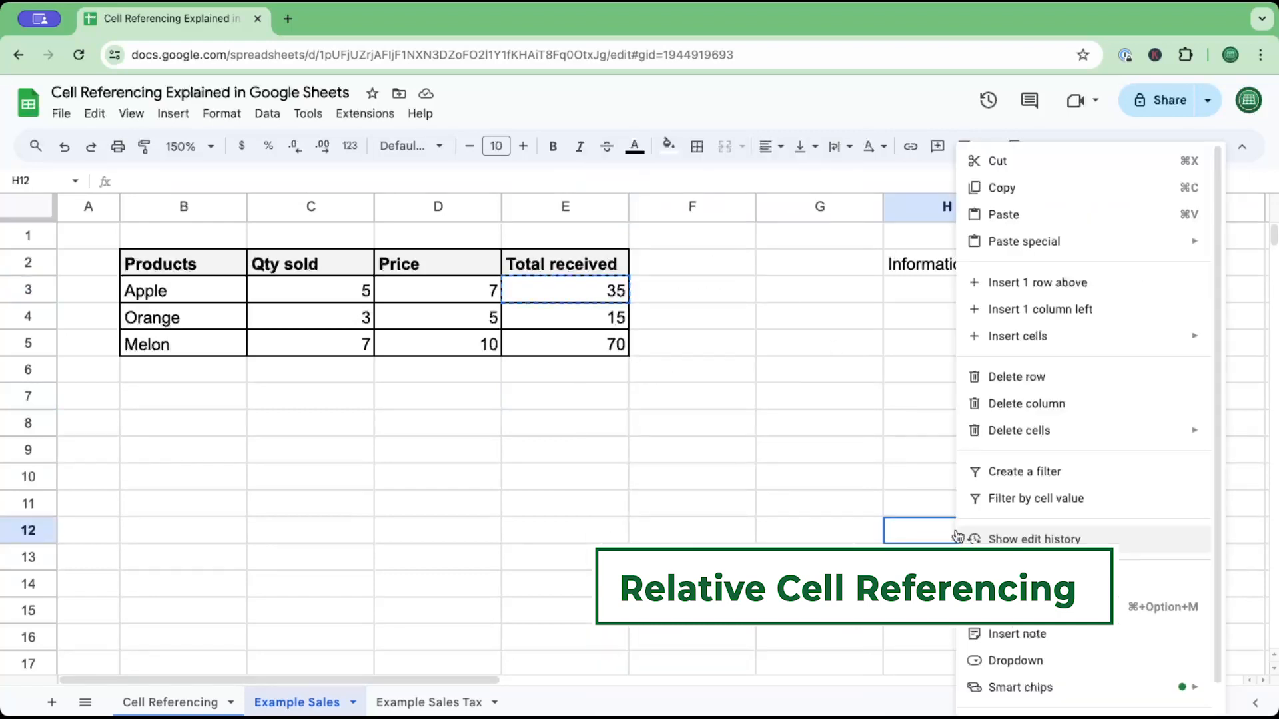
click(996, 212)
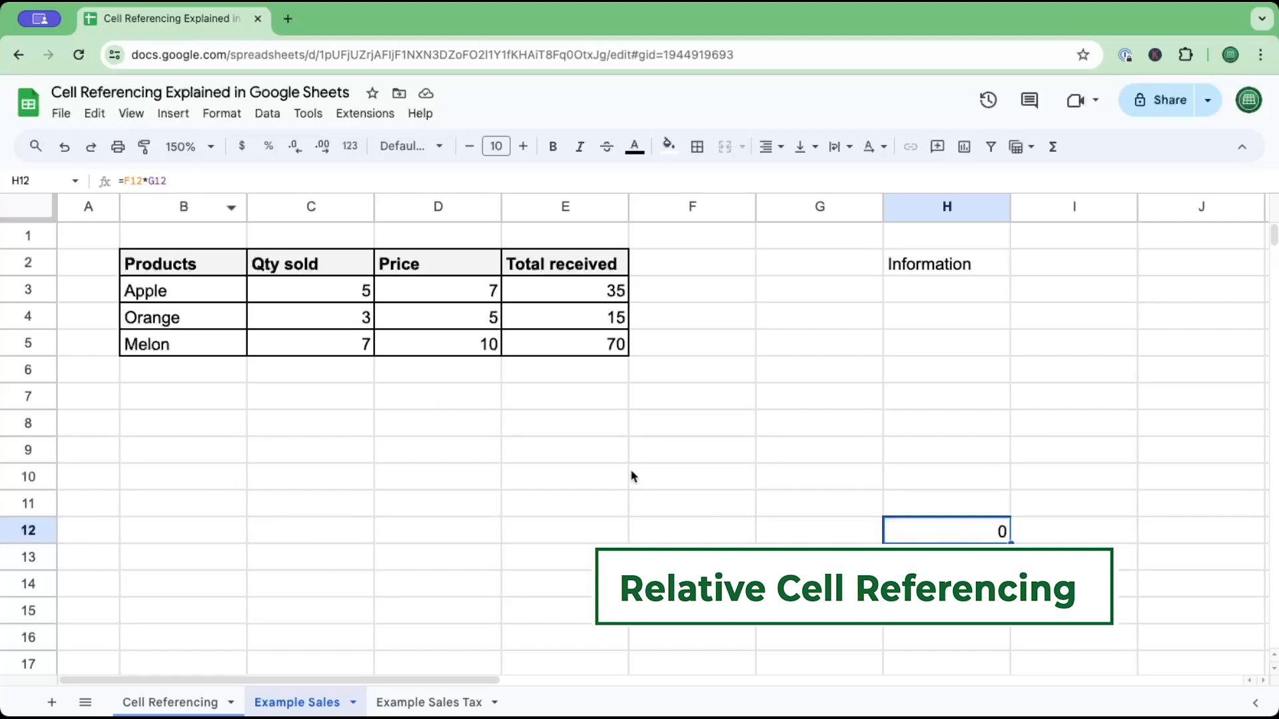
click(720, 537)
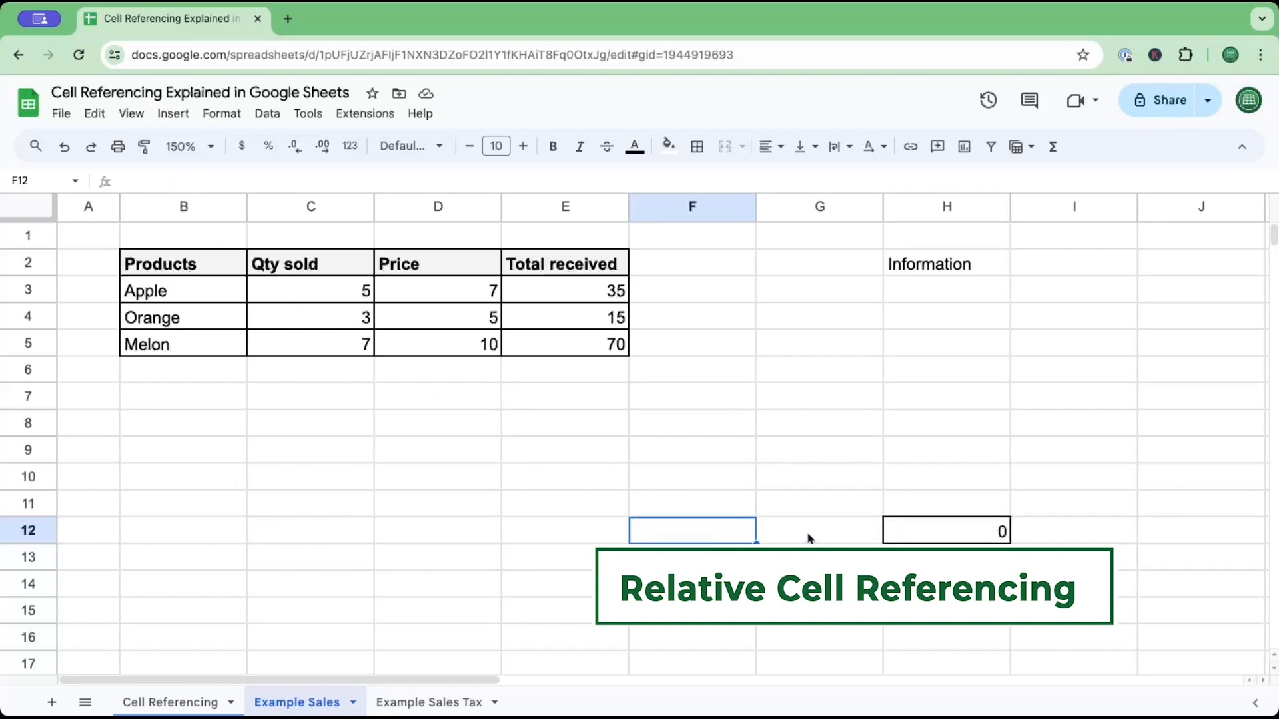
click(823, 538)
click(956, 540)
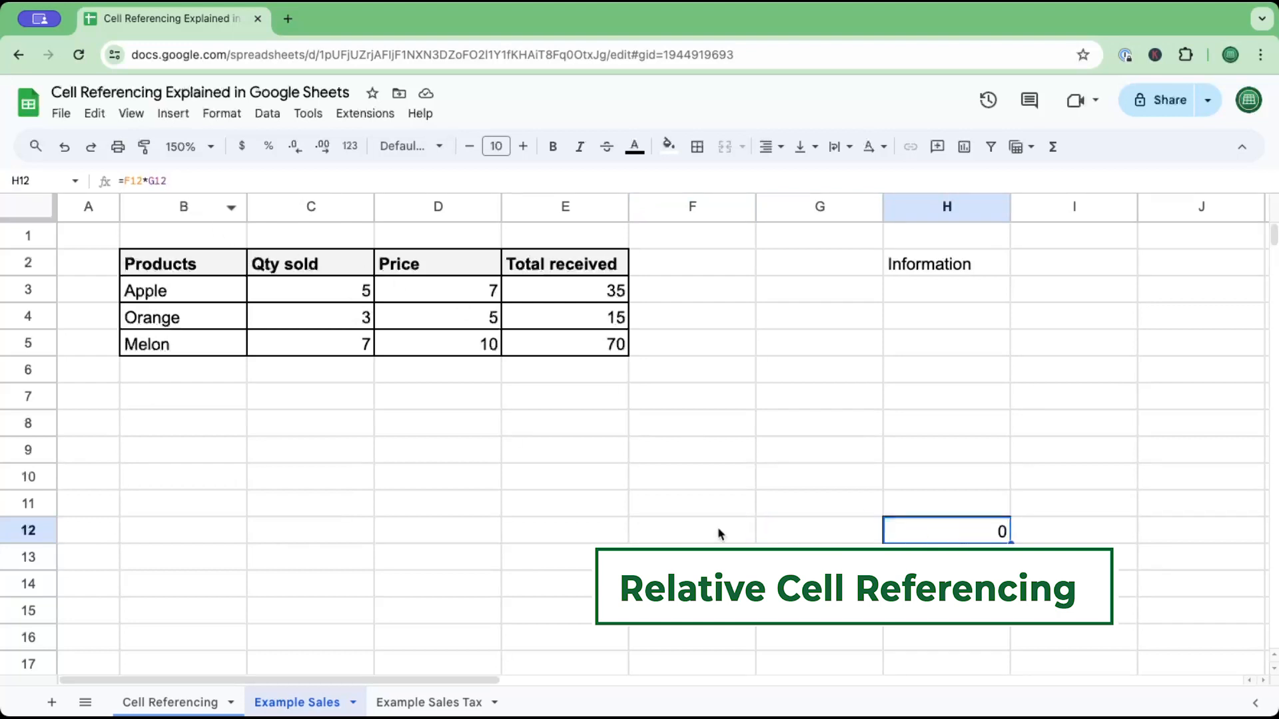
Step: Fill Melon's total received formula from E5 across through I5 and examine the formulas in F5 and G5
click(600, 347)
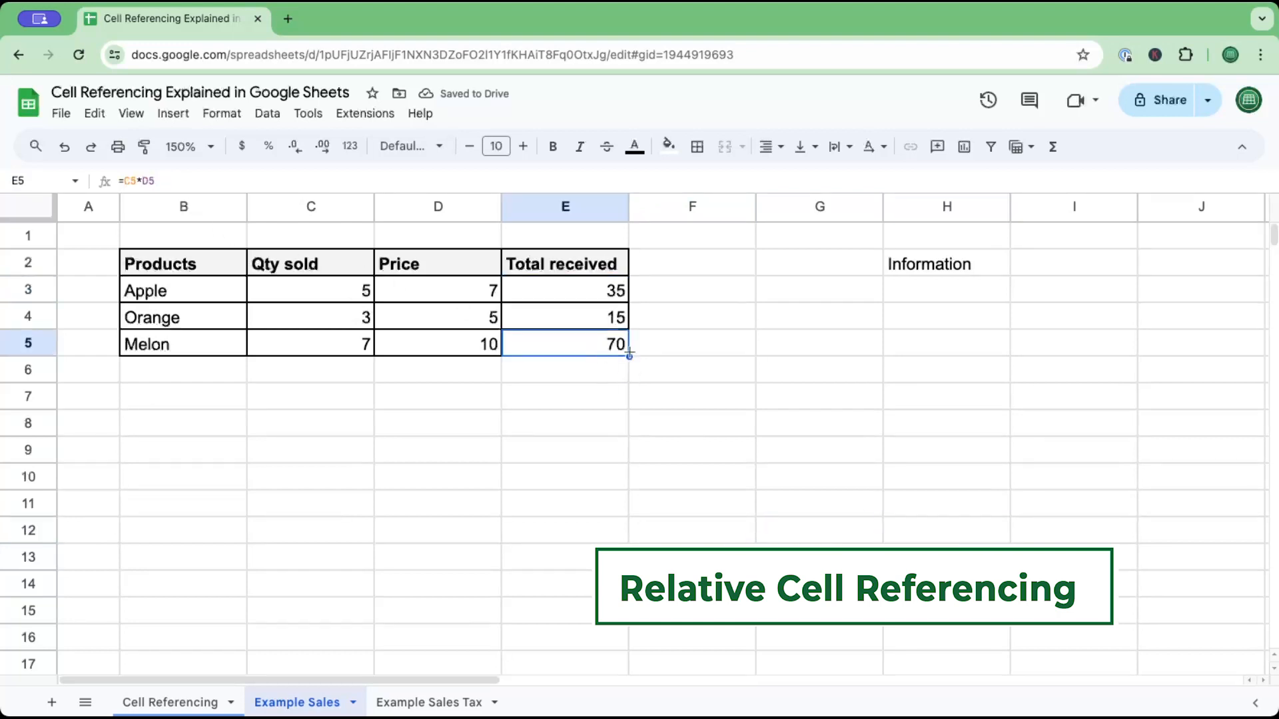
drag(629, 357, 1039, 345)
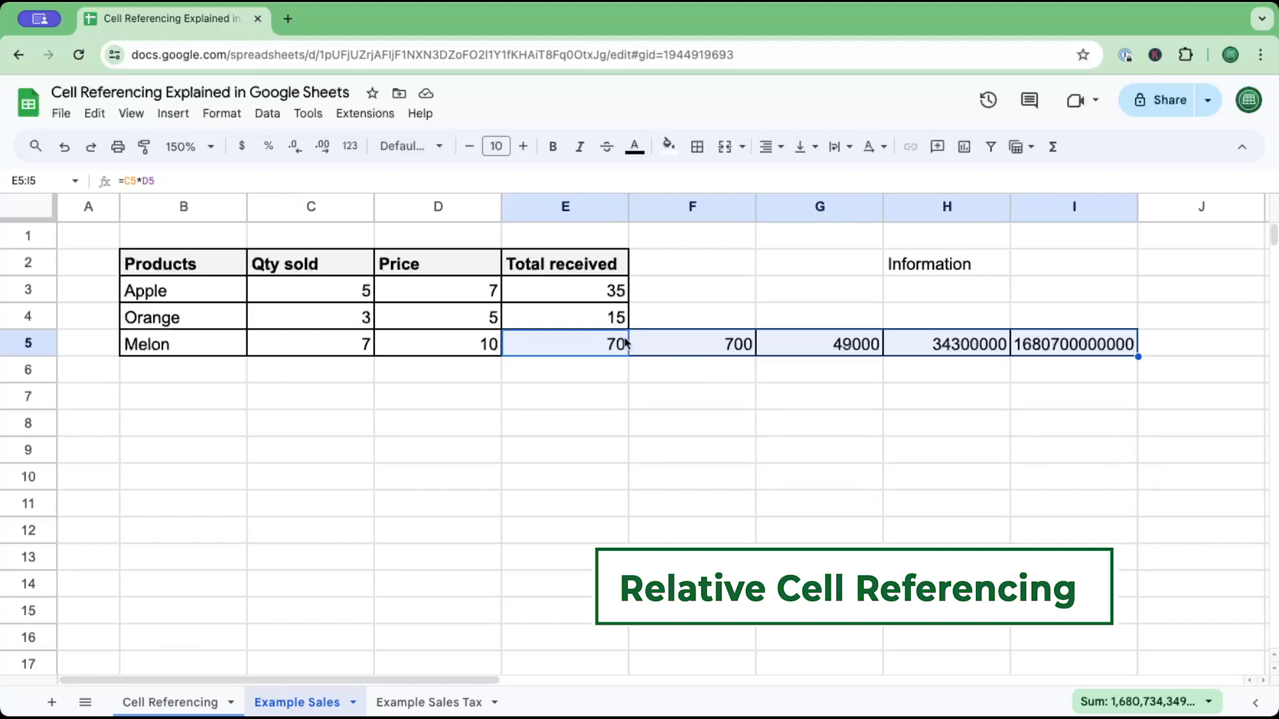
click(668, 352)
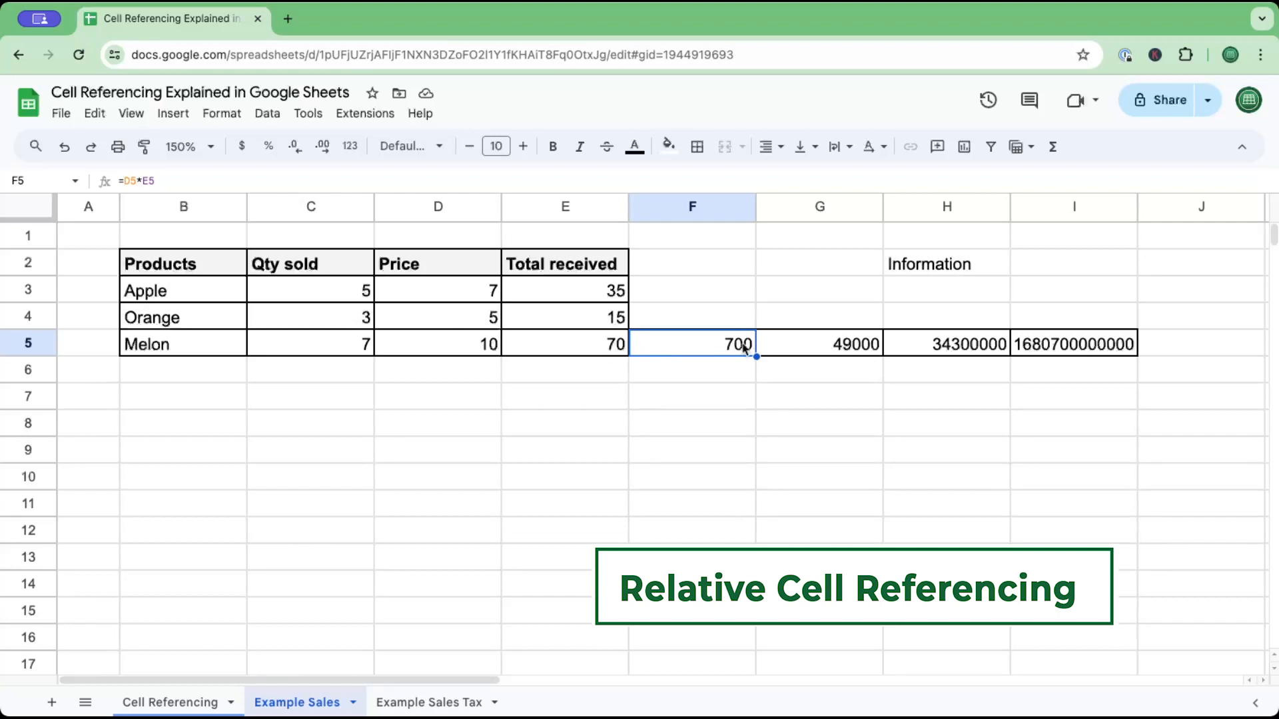
click(857, 349)
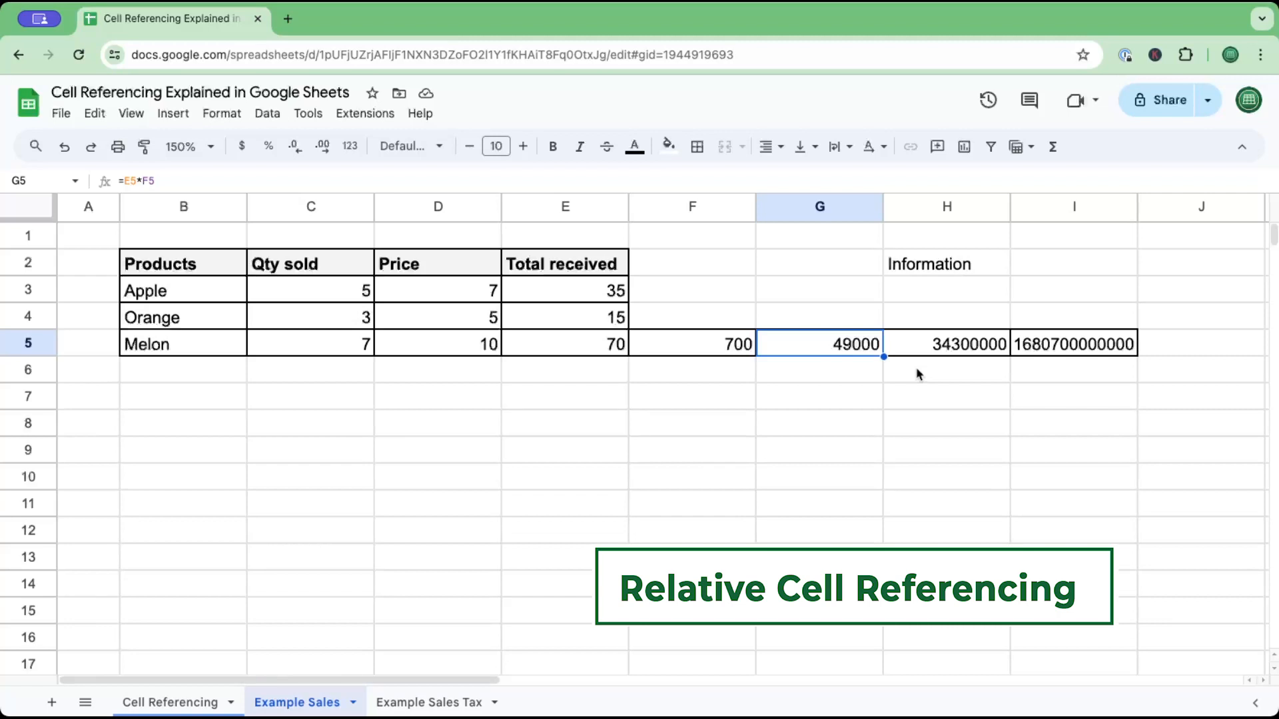
Step: On the Example Sales Tax sheet, calculate Apple's Total in E3 with the formula =C3*D3
click(424, 703)
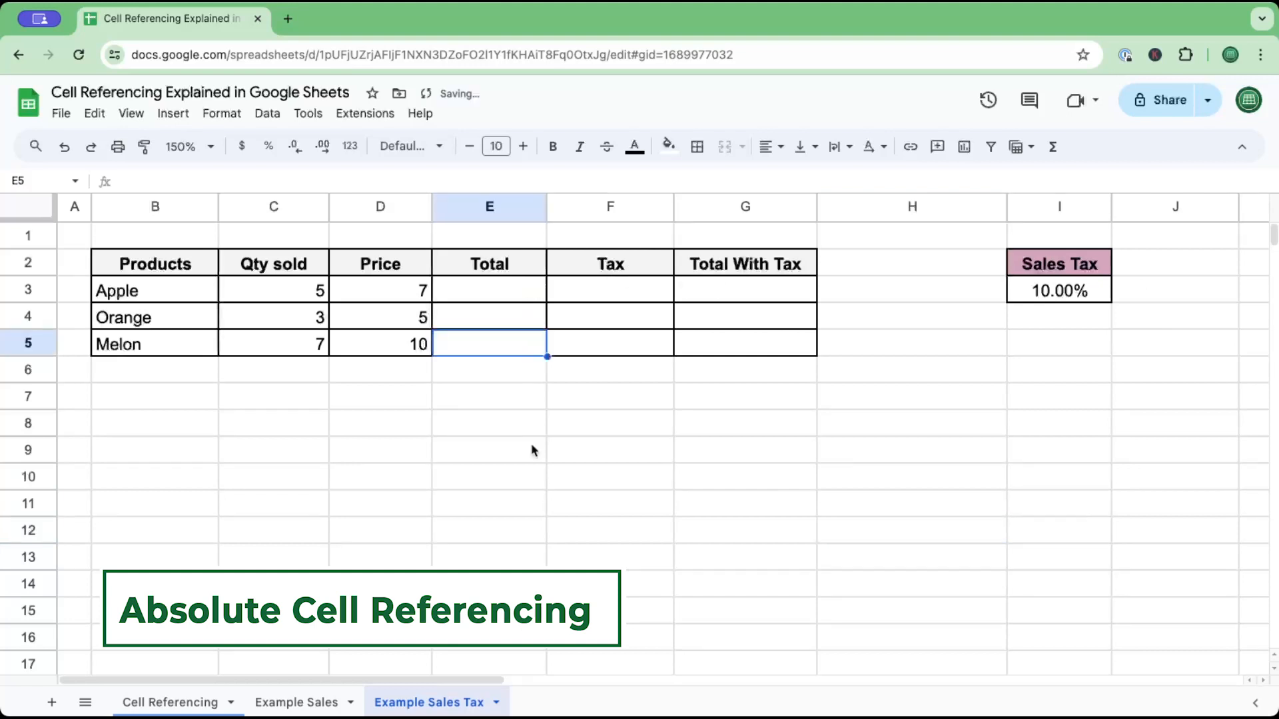
click(533, 451)
click(766, 451)
click(981, 460)
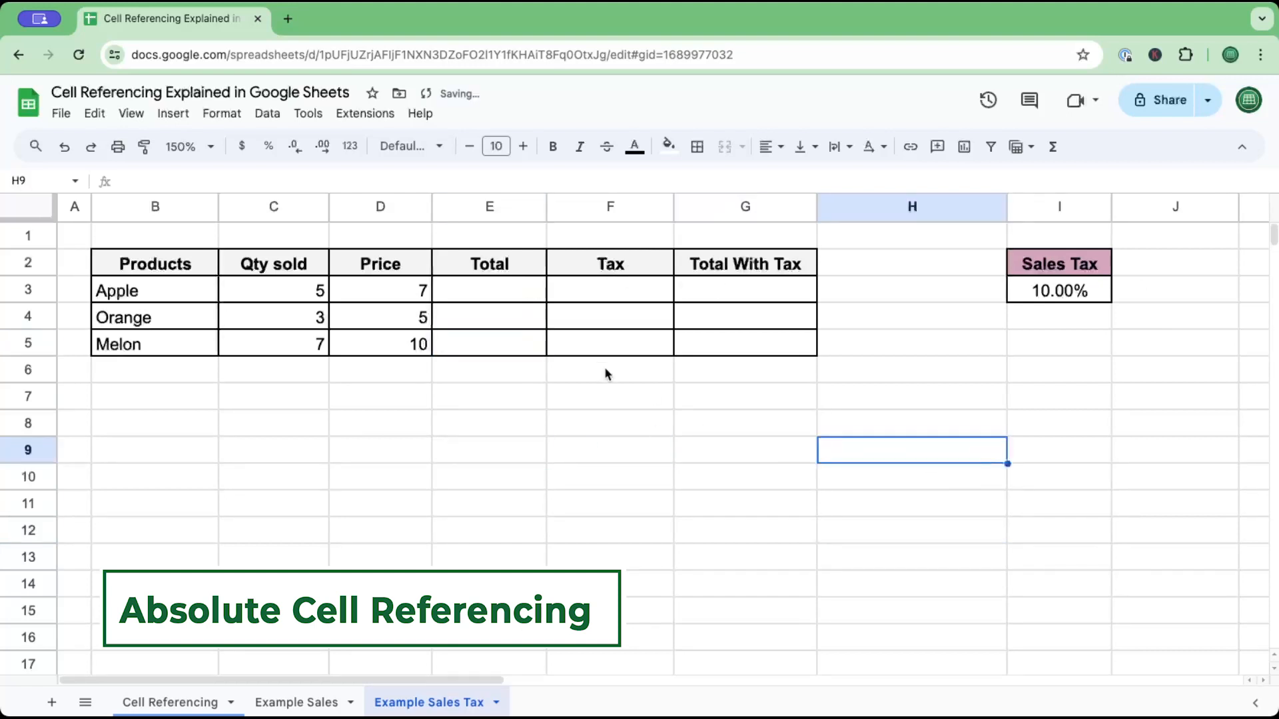
click(508, 303)
text(=)
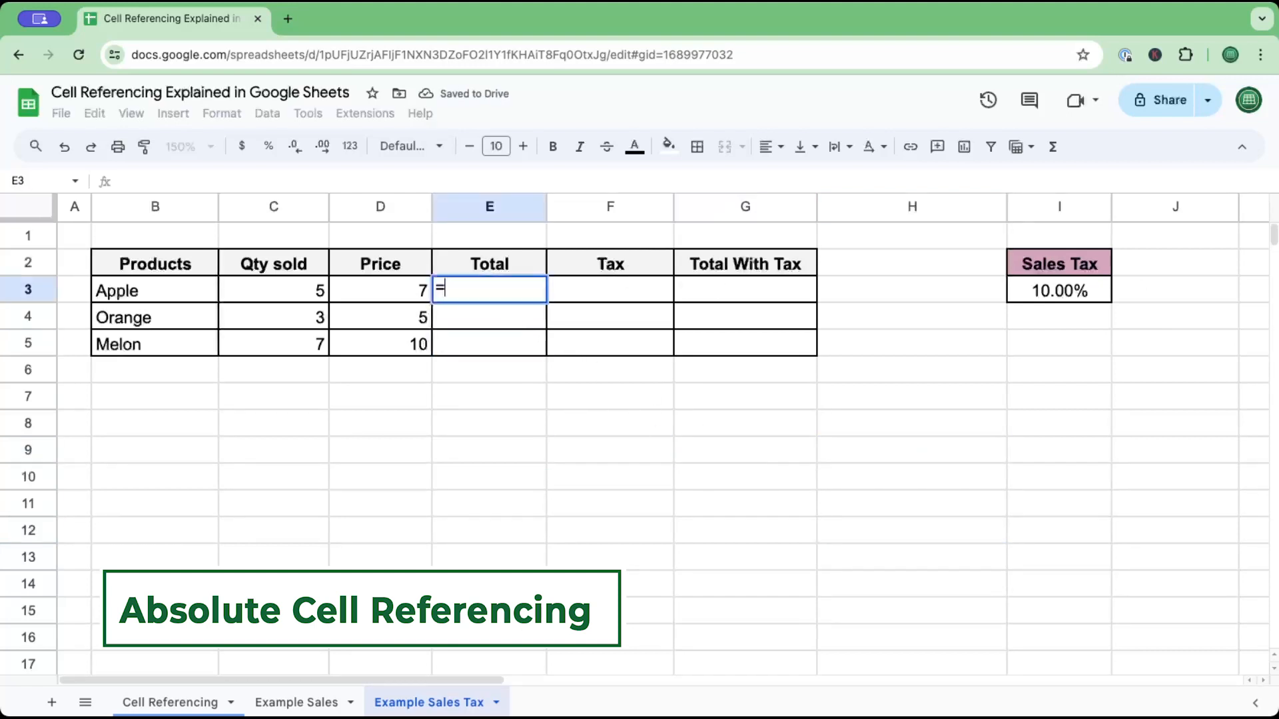
click(315, 293)
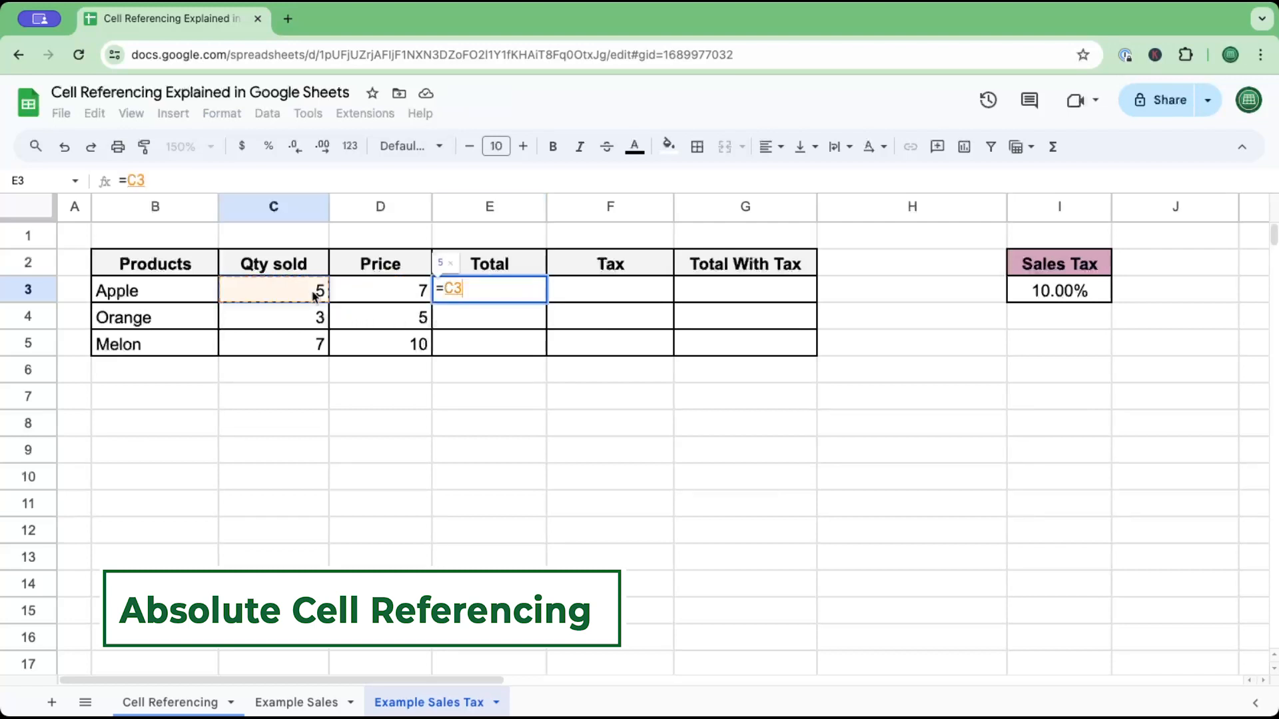
text(*)
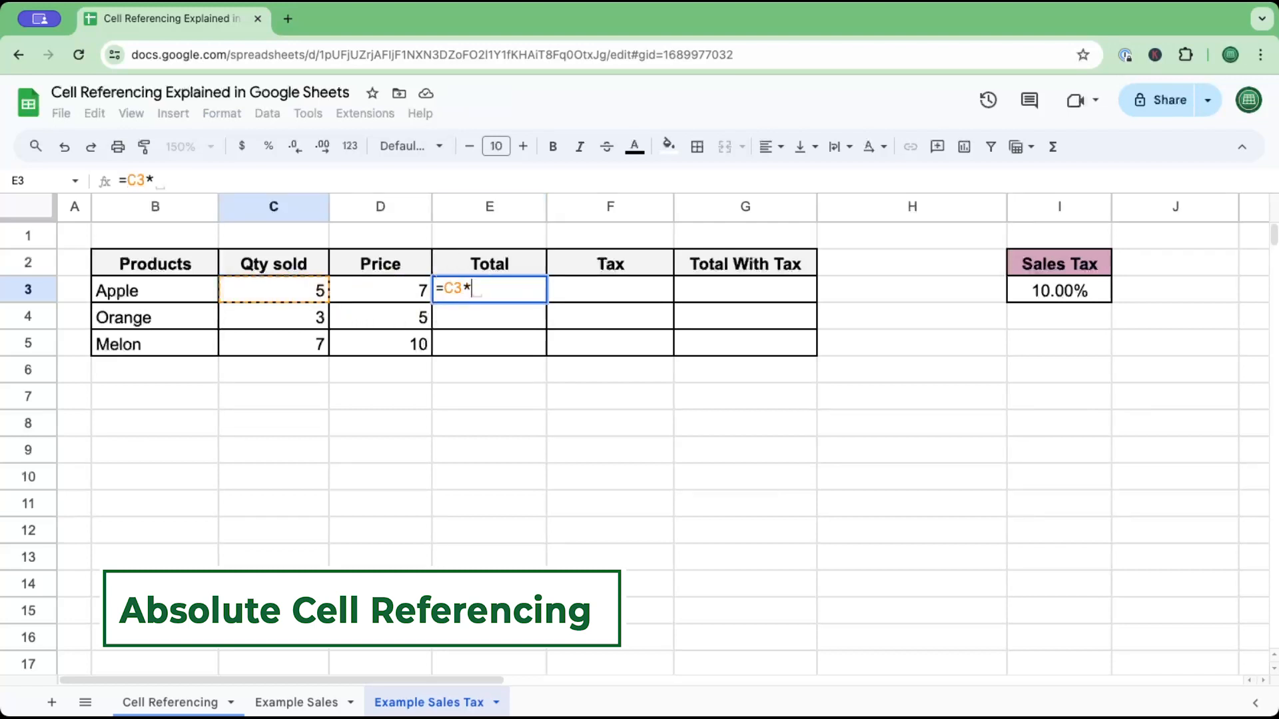
click(368, 293)
key(Return)
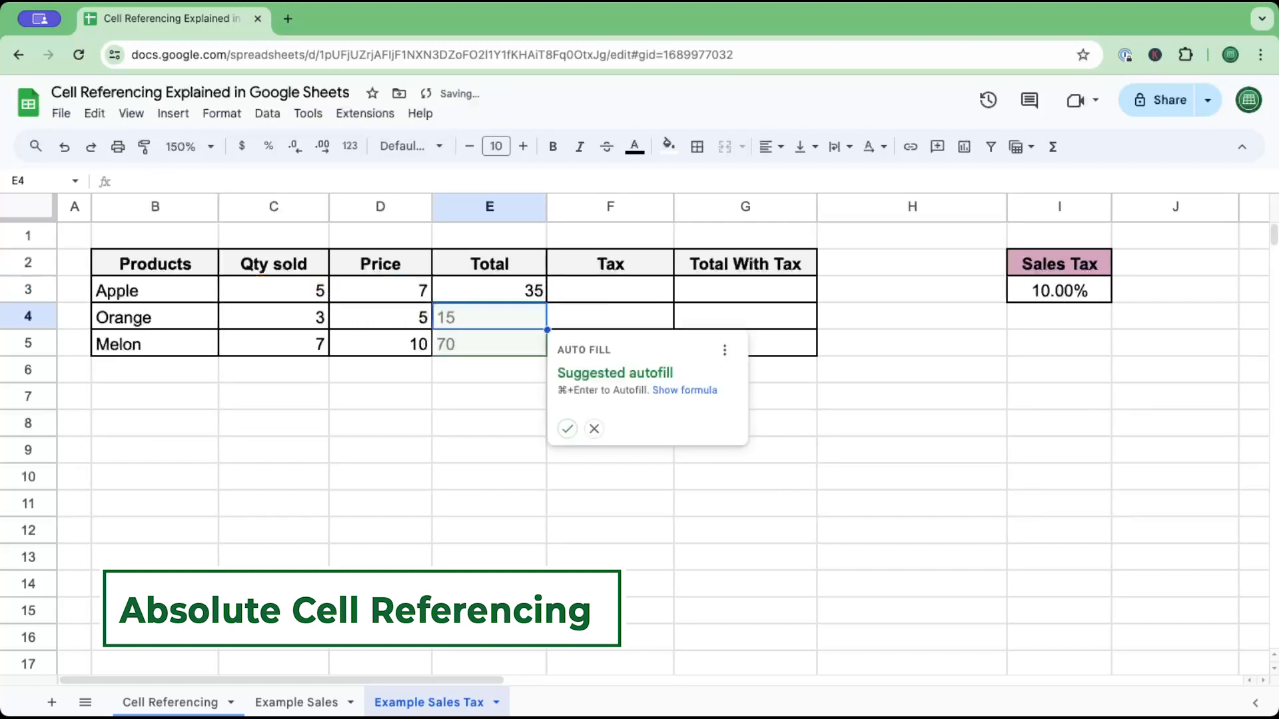
Step: Reject the suggested autofill and fill Apple's Total formula from E3 down to E5
click(594, 428)
click(538, 297)
drag(546, 303, 547, 355)
Step: Calculate Apple's Tax in F3 by multiplying its Total by the sales tax rate, =E3*I3
click(647, 289)
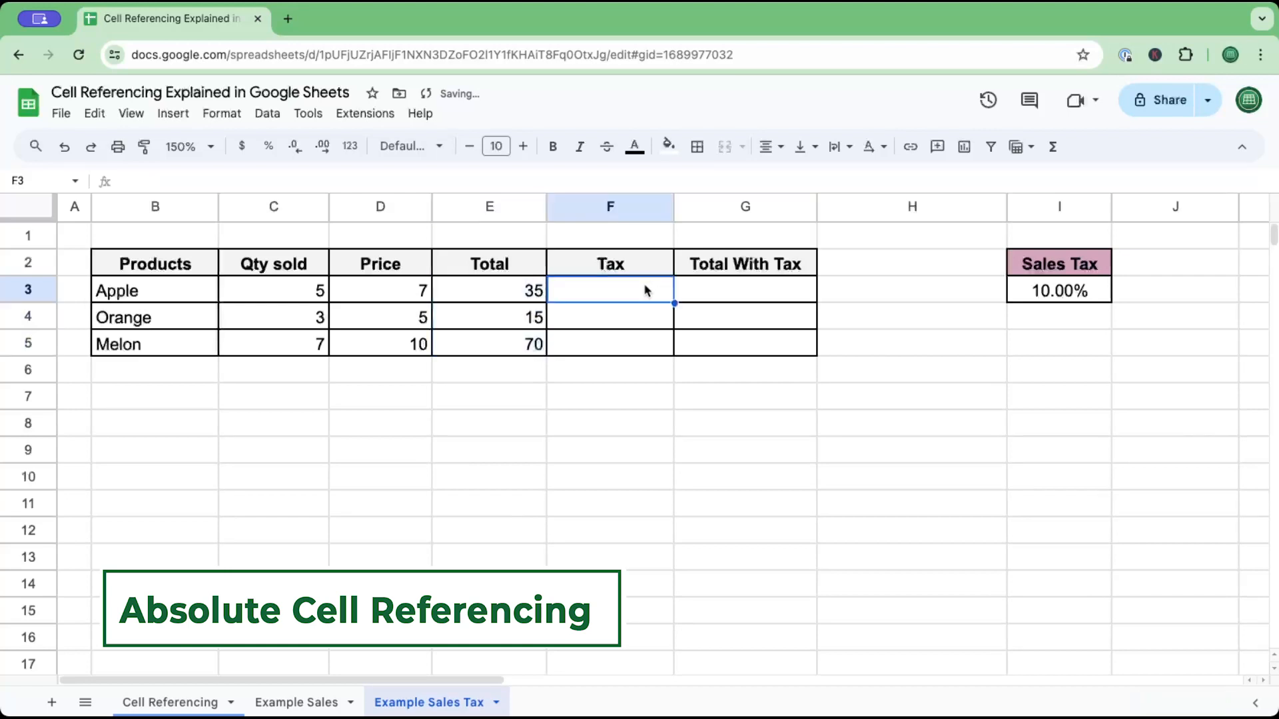
text(=)
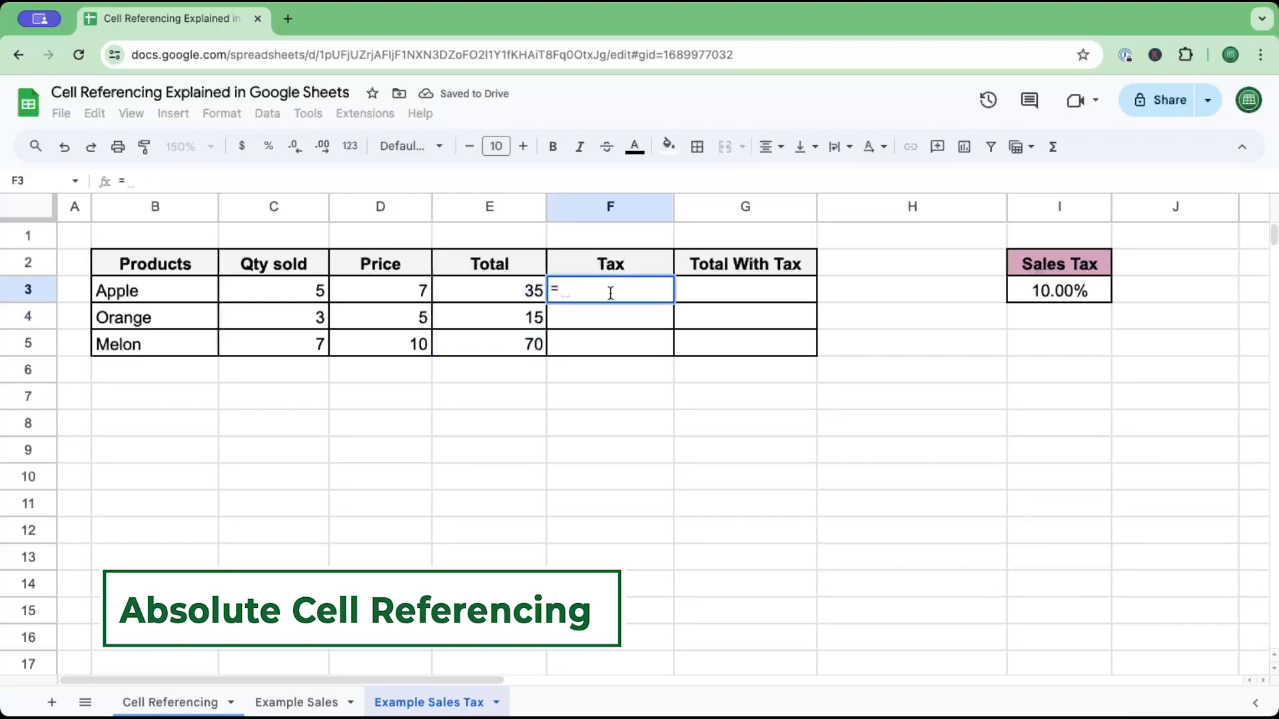
click(535, 295)
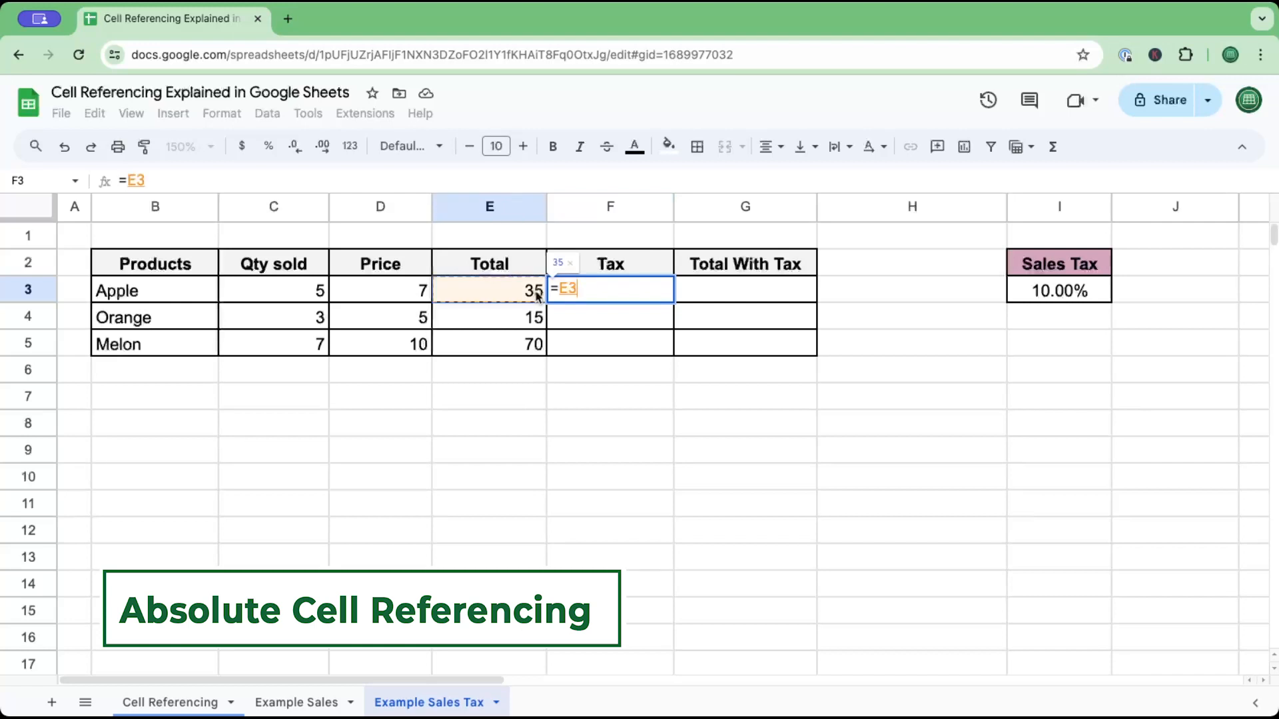
text(*)
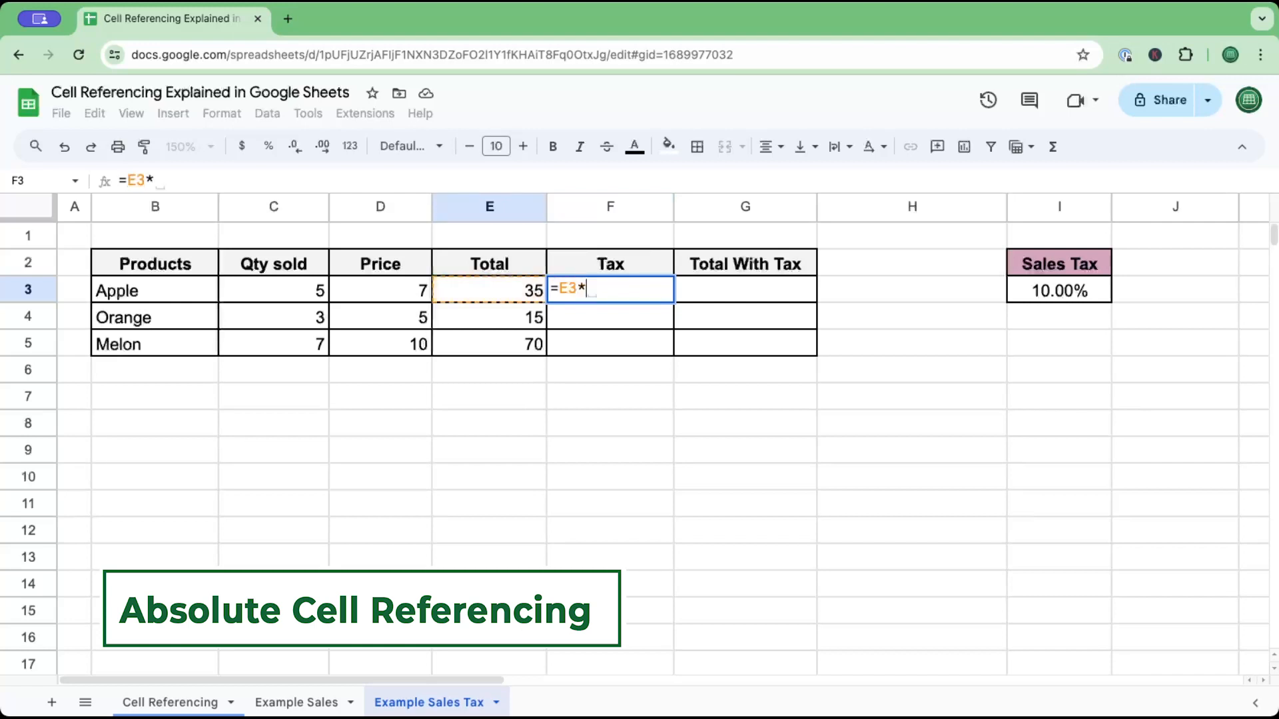
click(1060, 291)
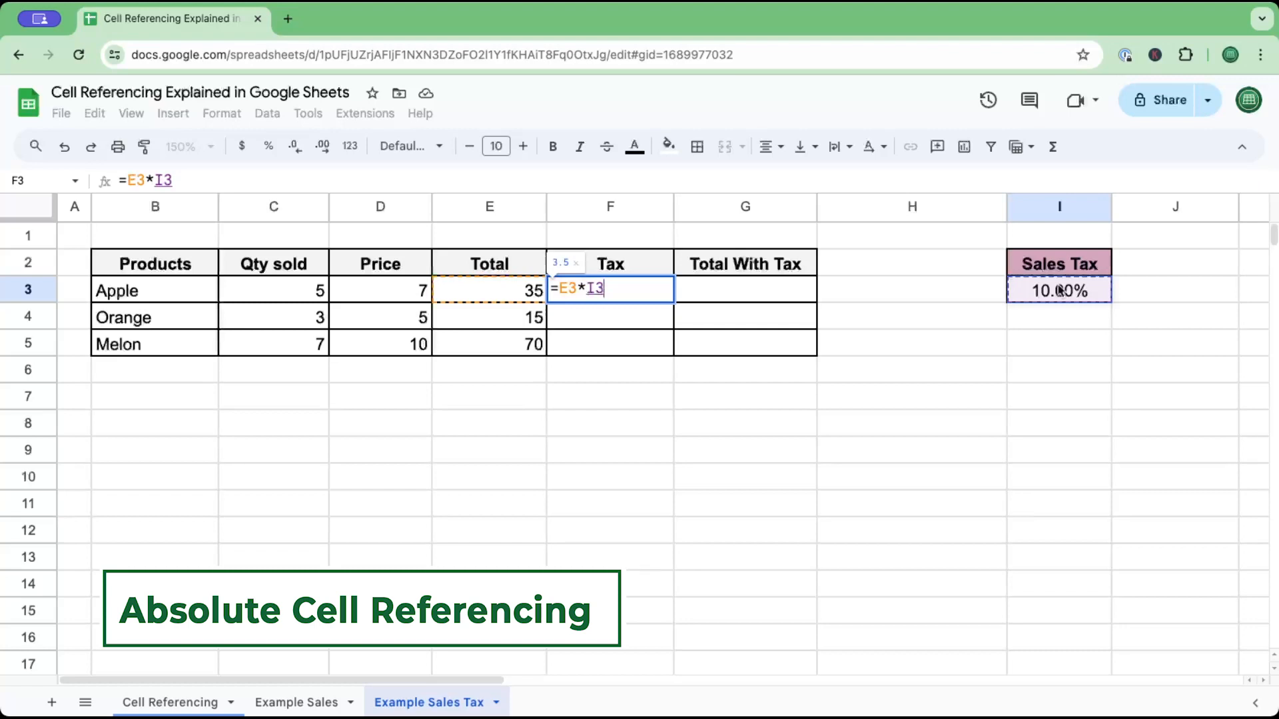
key(Return)
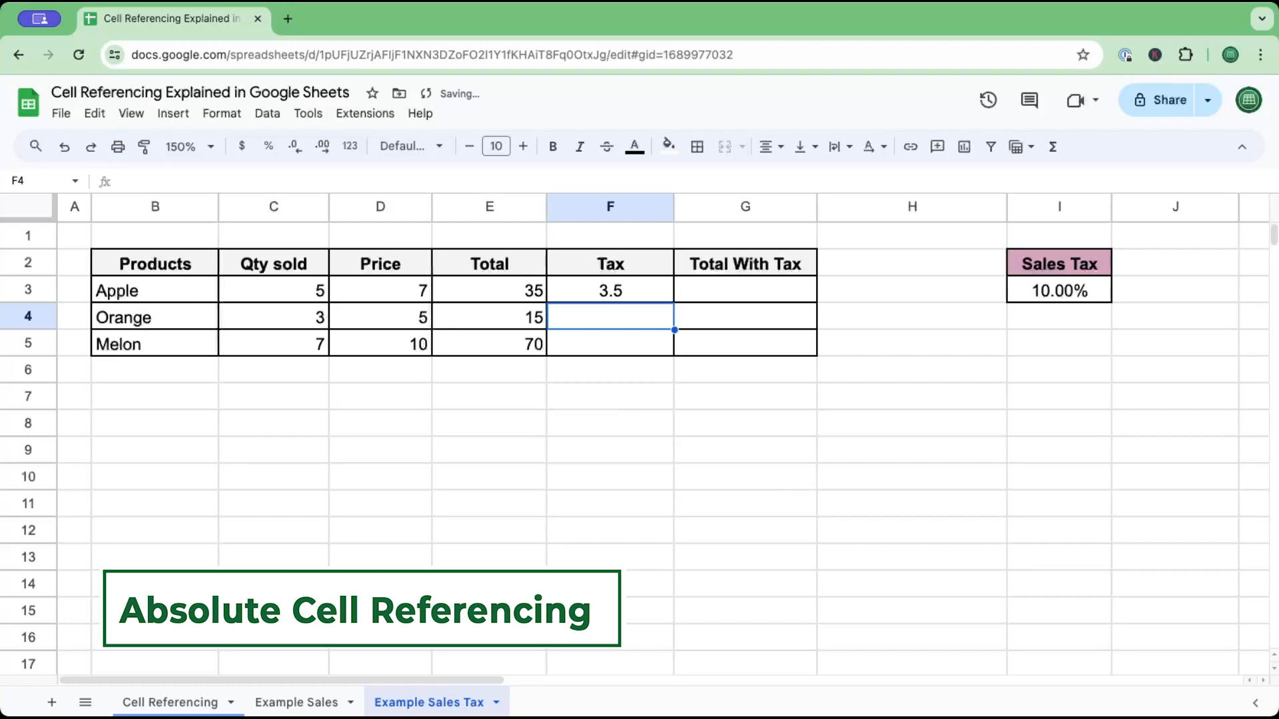
Step: Fill Apple's Tax formula from F3 down to F5 for Orange and Melon
click(628, 296)
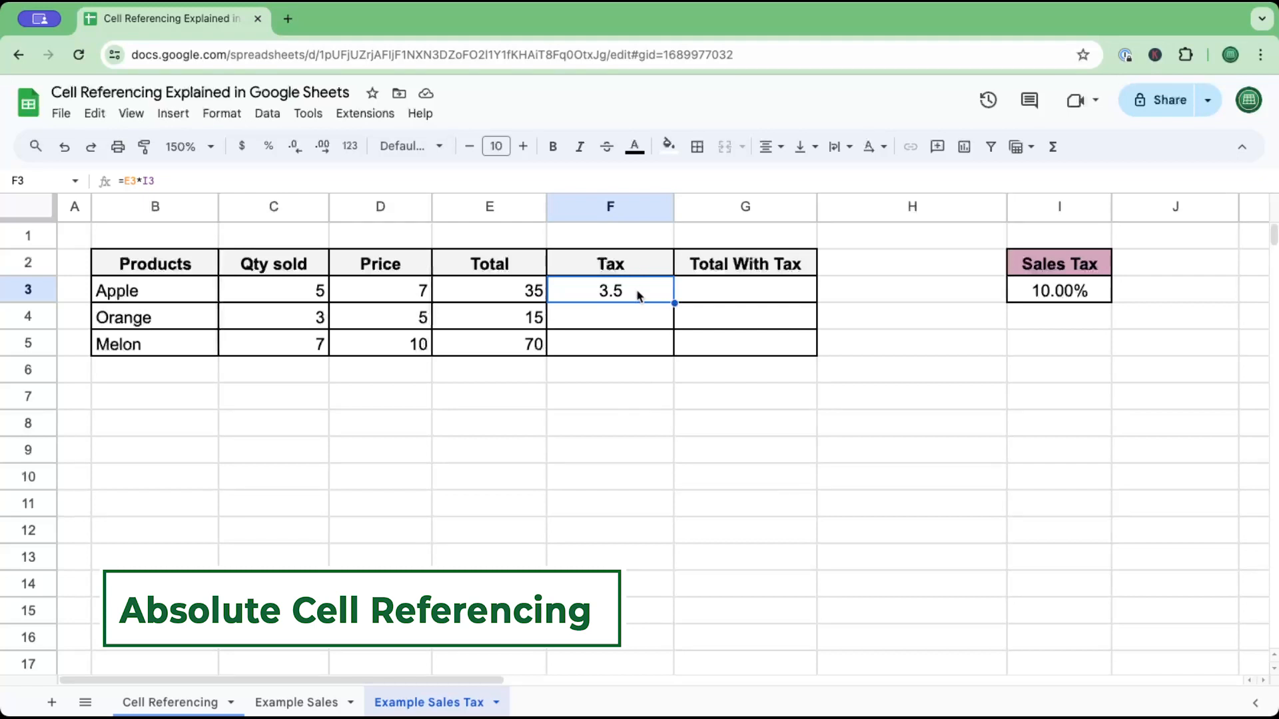
drag(675, 303, 672, 350)
click(989, 379)
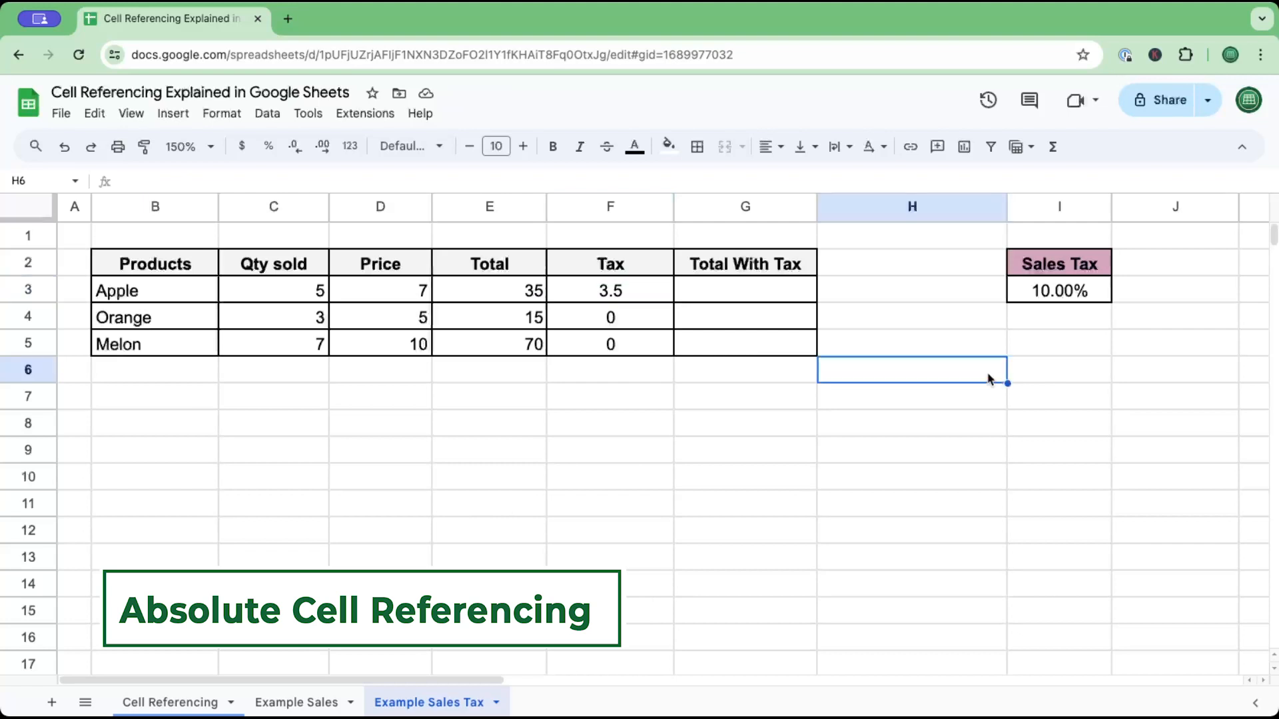
Step: Examine the Tax formulas in F3, F4 and F5 and compare their sales tax references with the rate cell I3
click(633, 321)
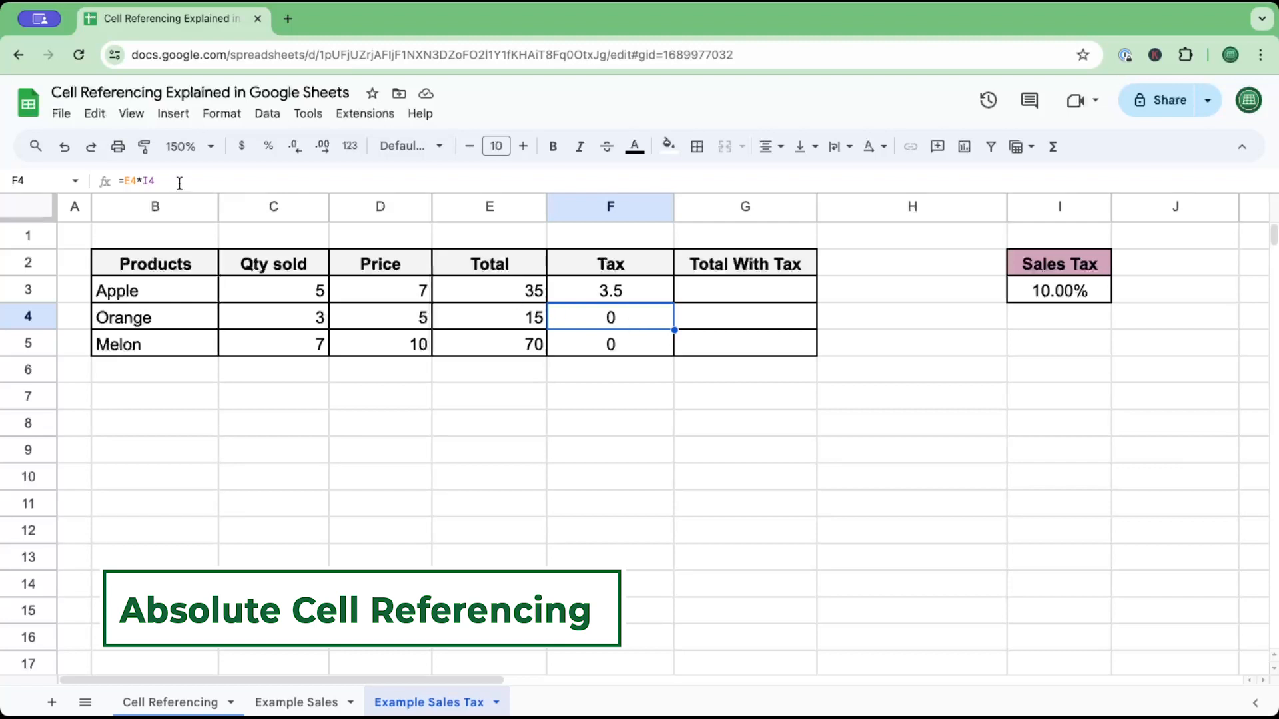
drag(178, 181, 119, 180)
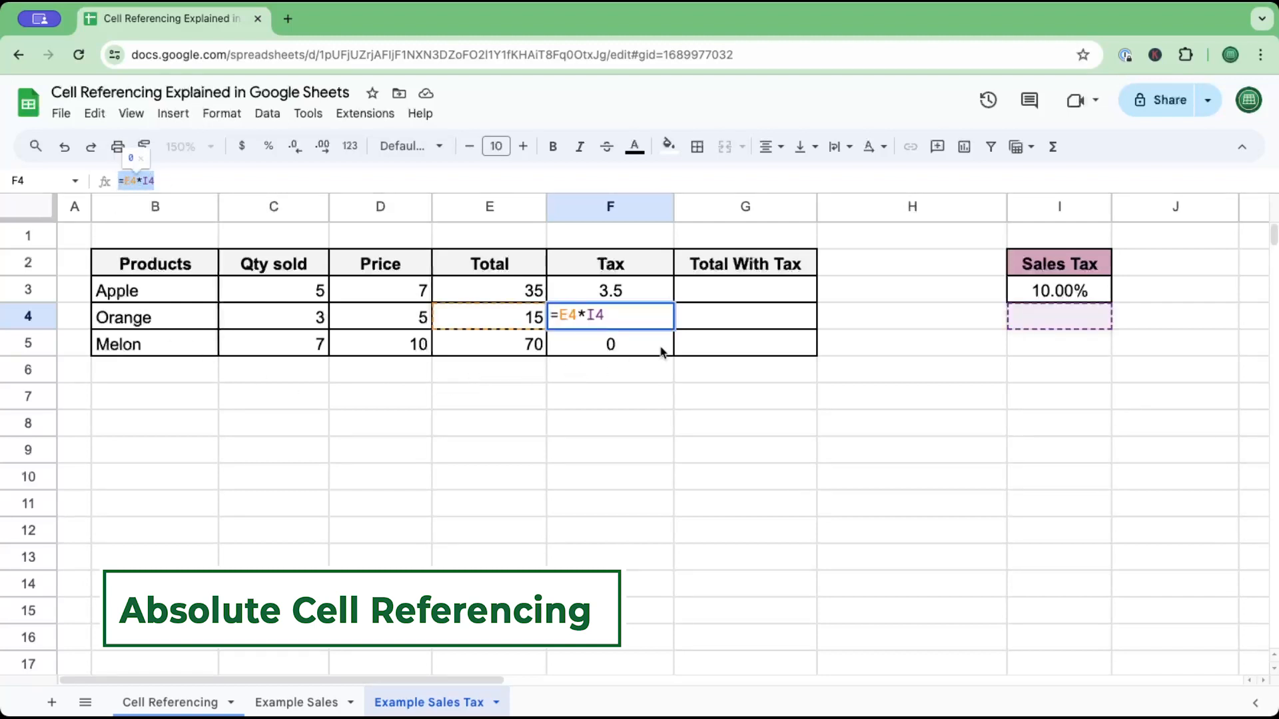
key(Escape)
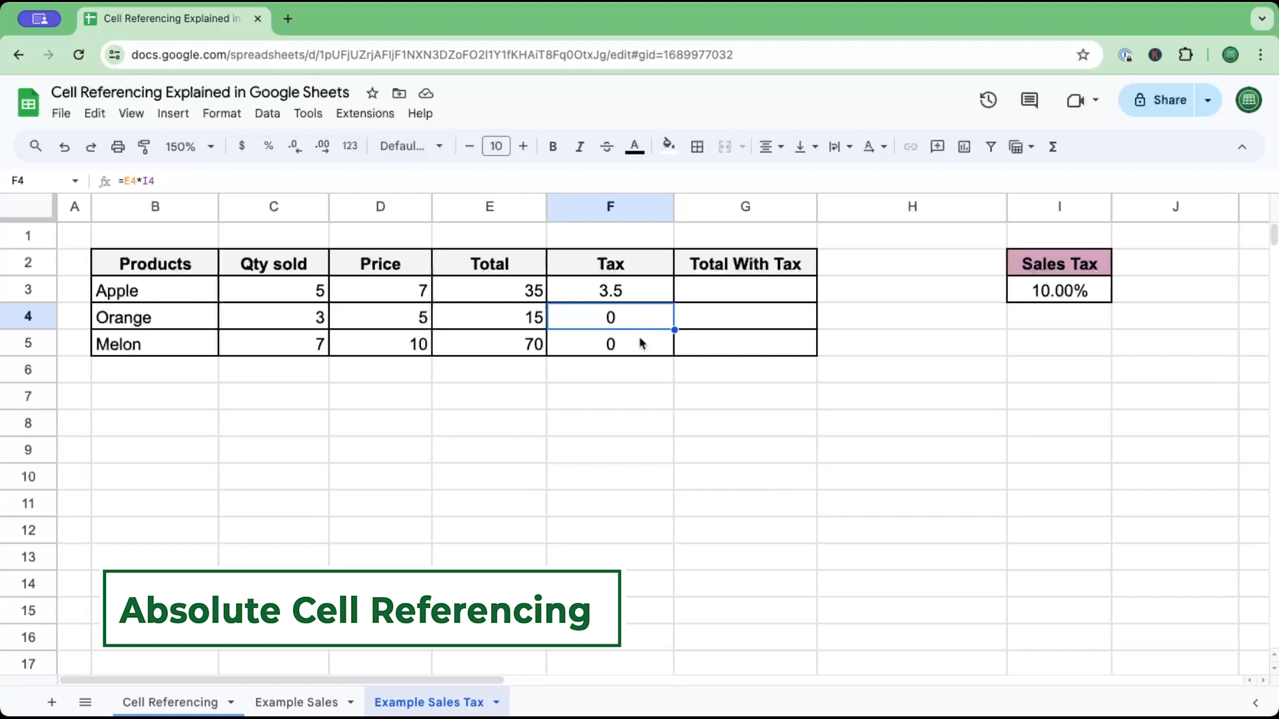
click(641, 345)
click(635, 317)
click(635, 344)
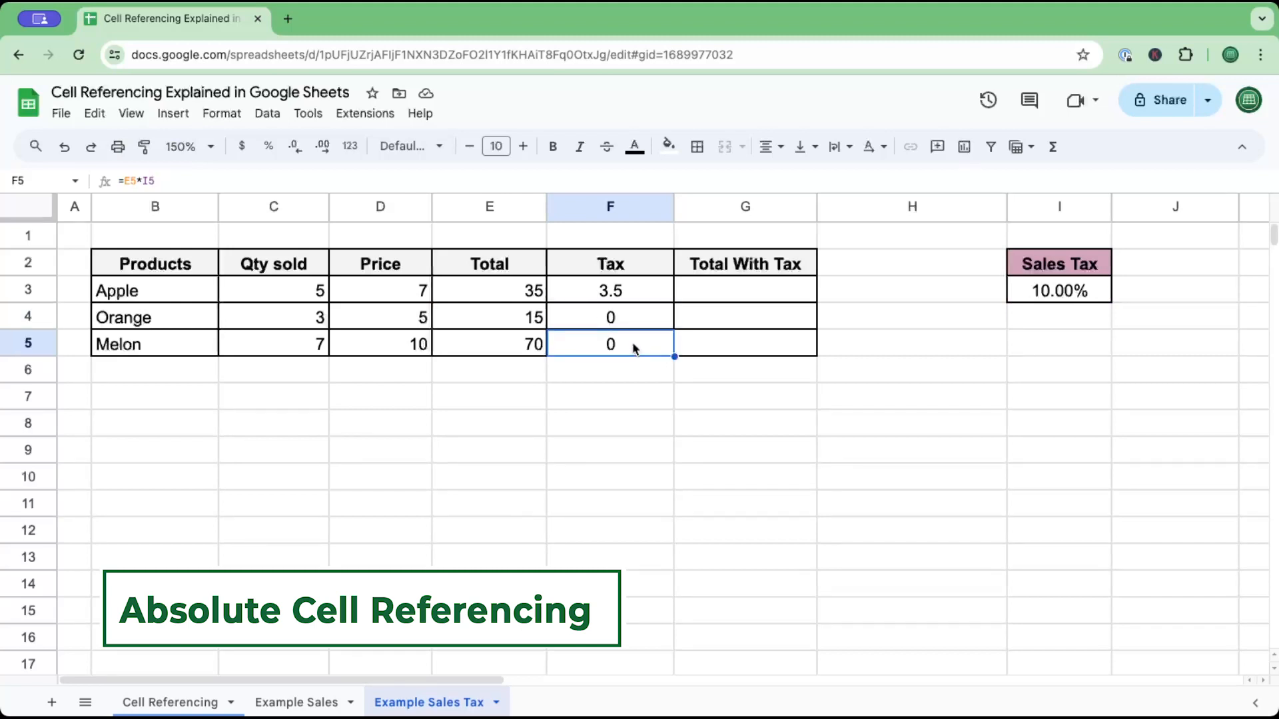
click(629, 291)
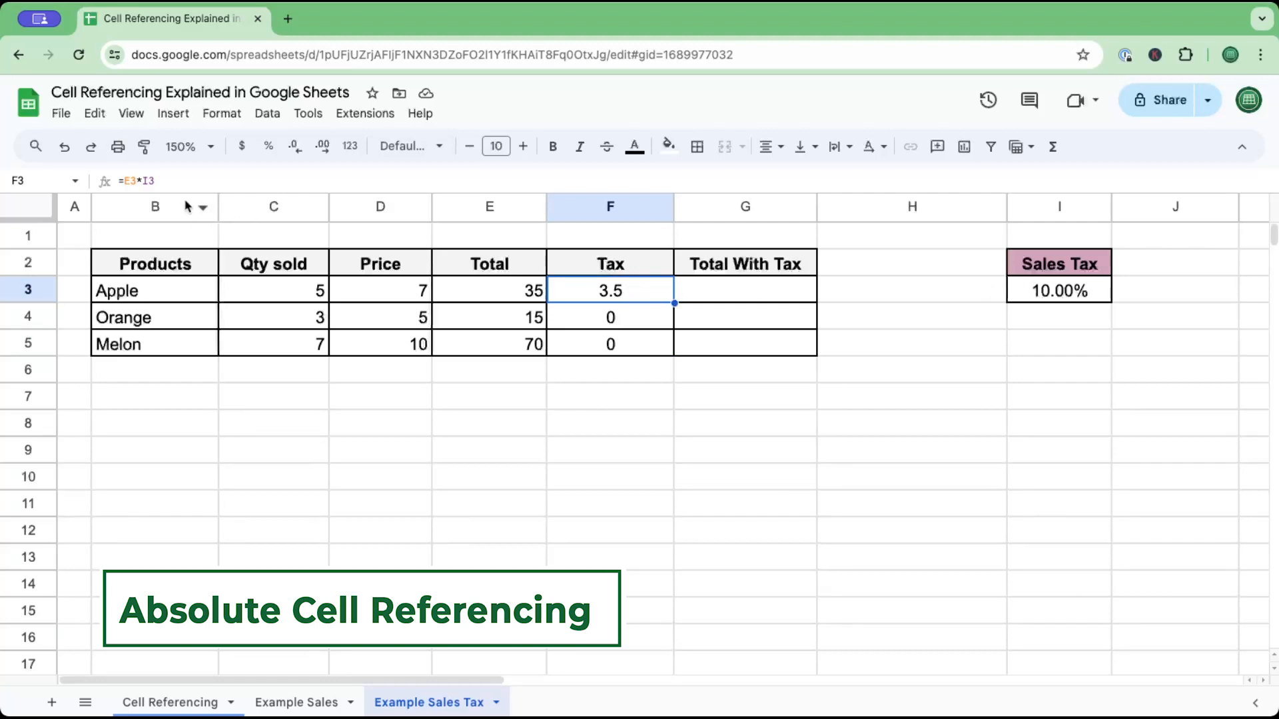
click(1064, 291)
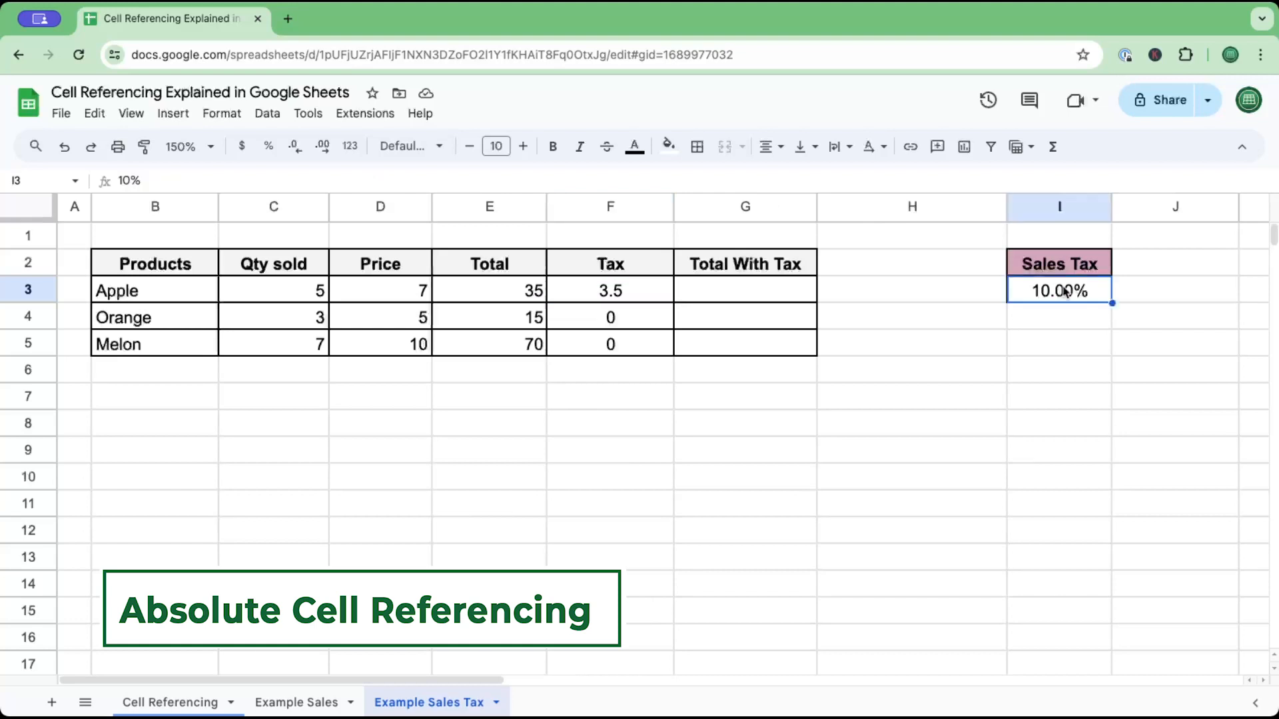
Step: Make the sales tax reference in Apple's Tax formula absolute so that F3 contains =E3*$I$3
click(619, 296)
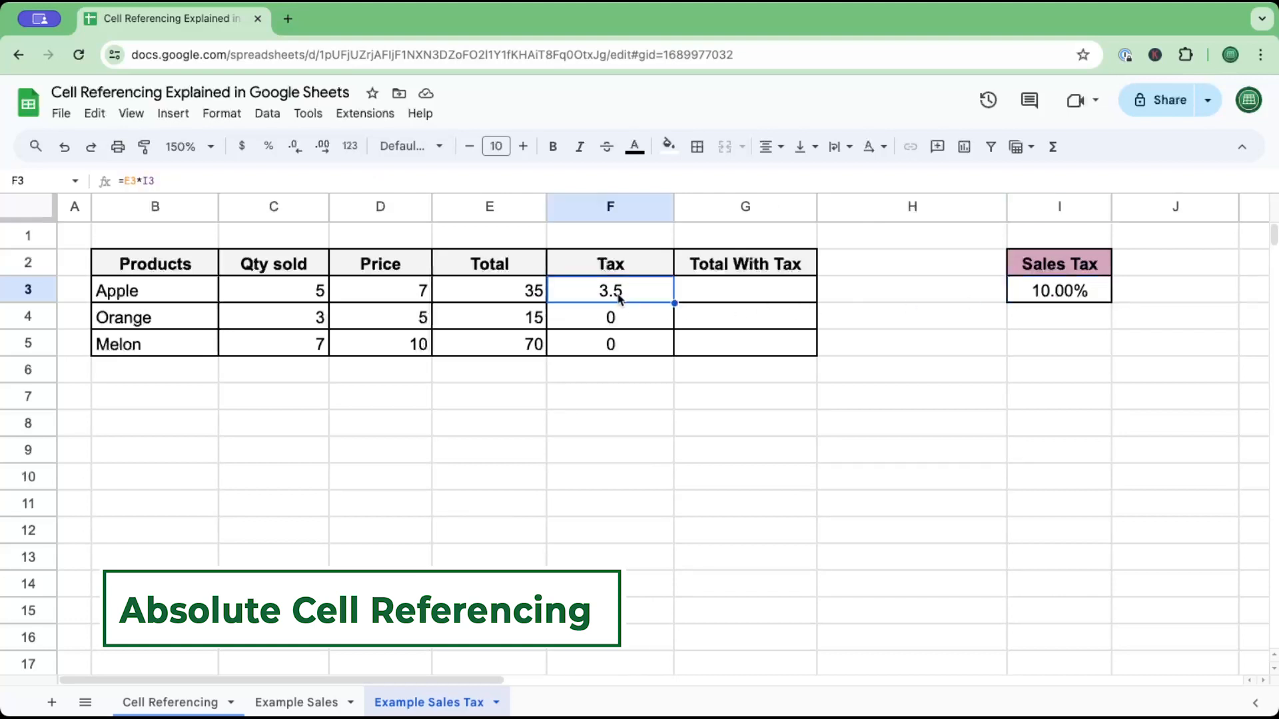
double_click(147, 181)
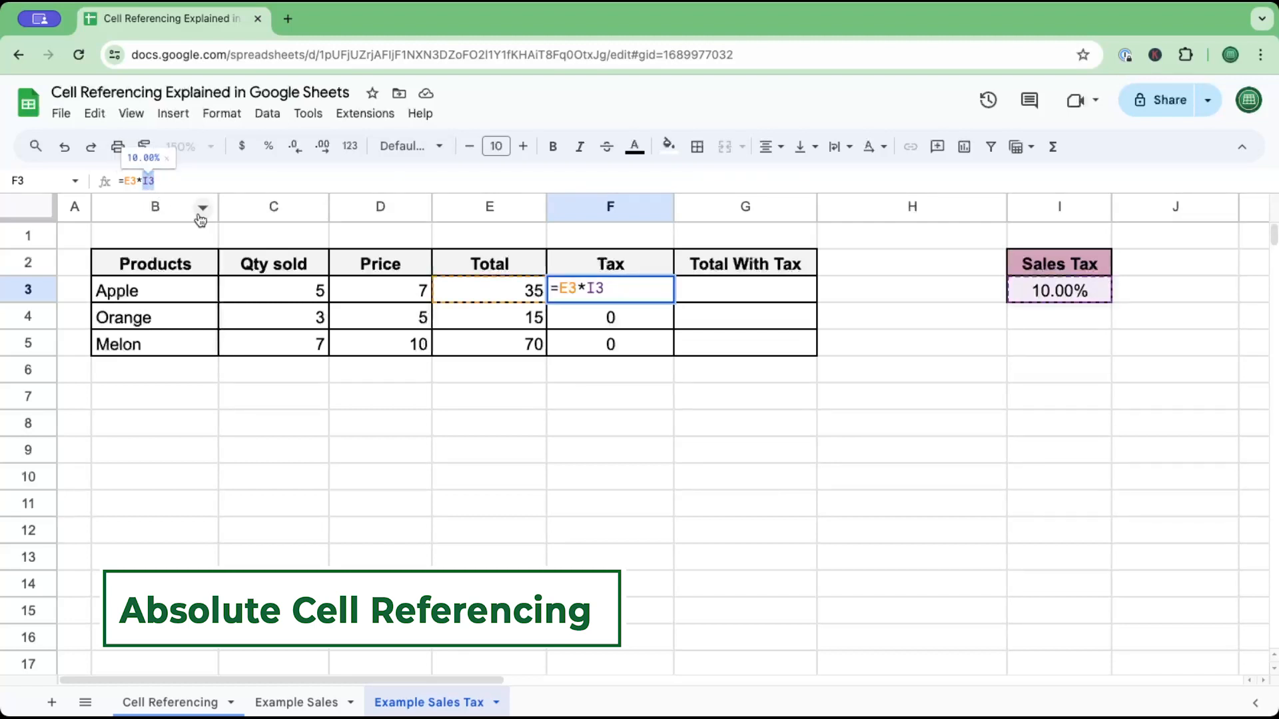
click(197, 180)
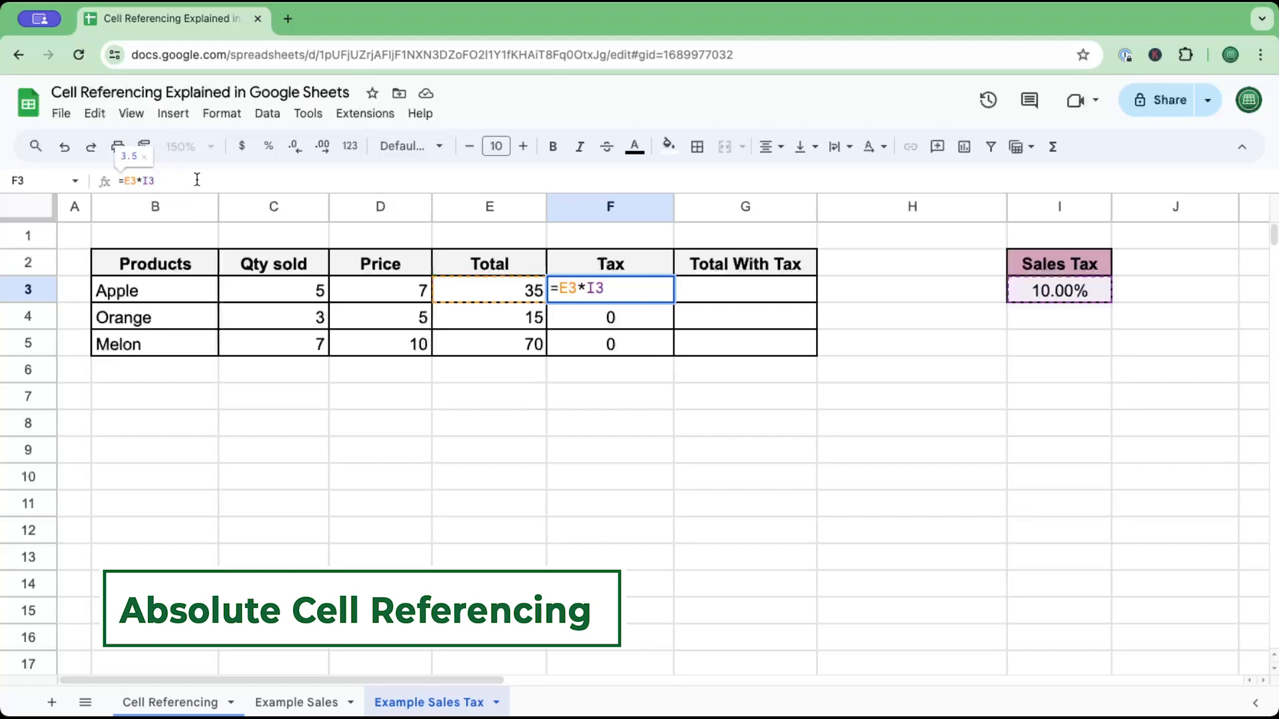
click(595, 288)
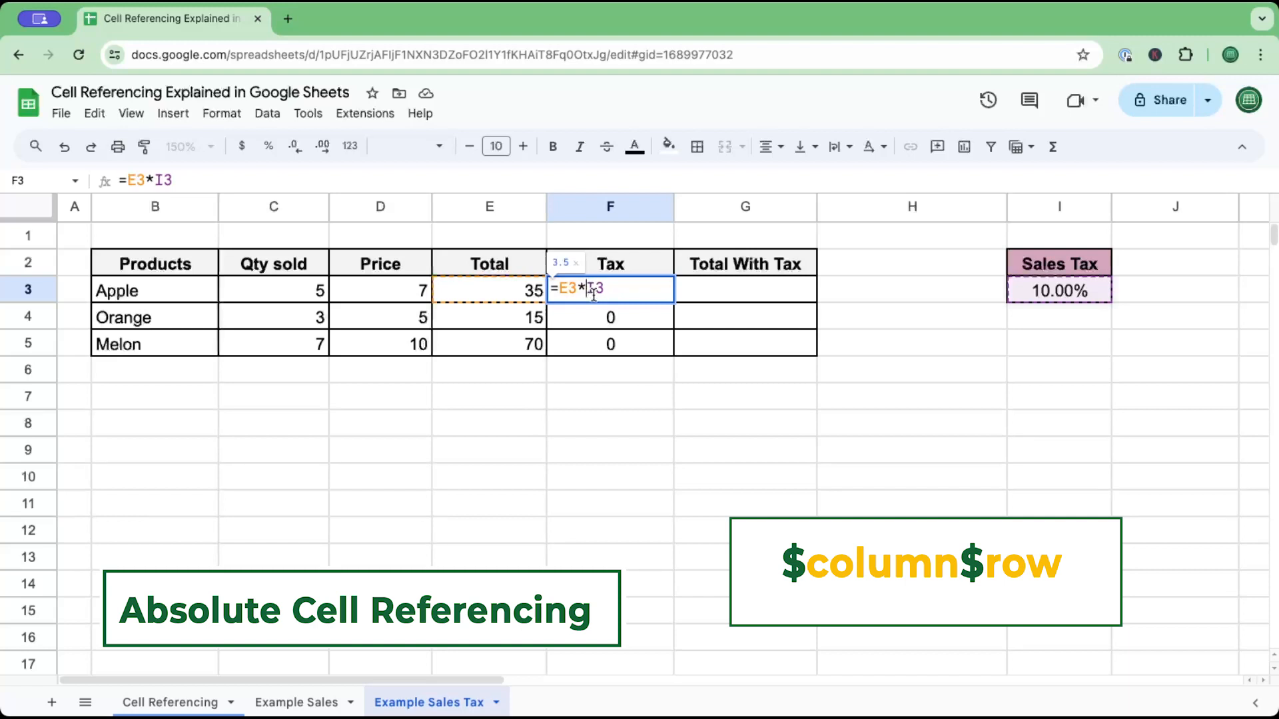
text($I$)
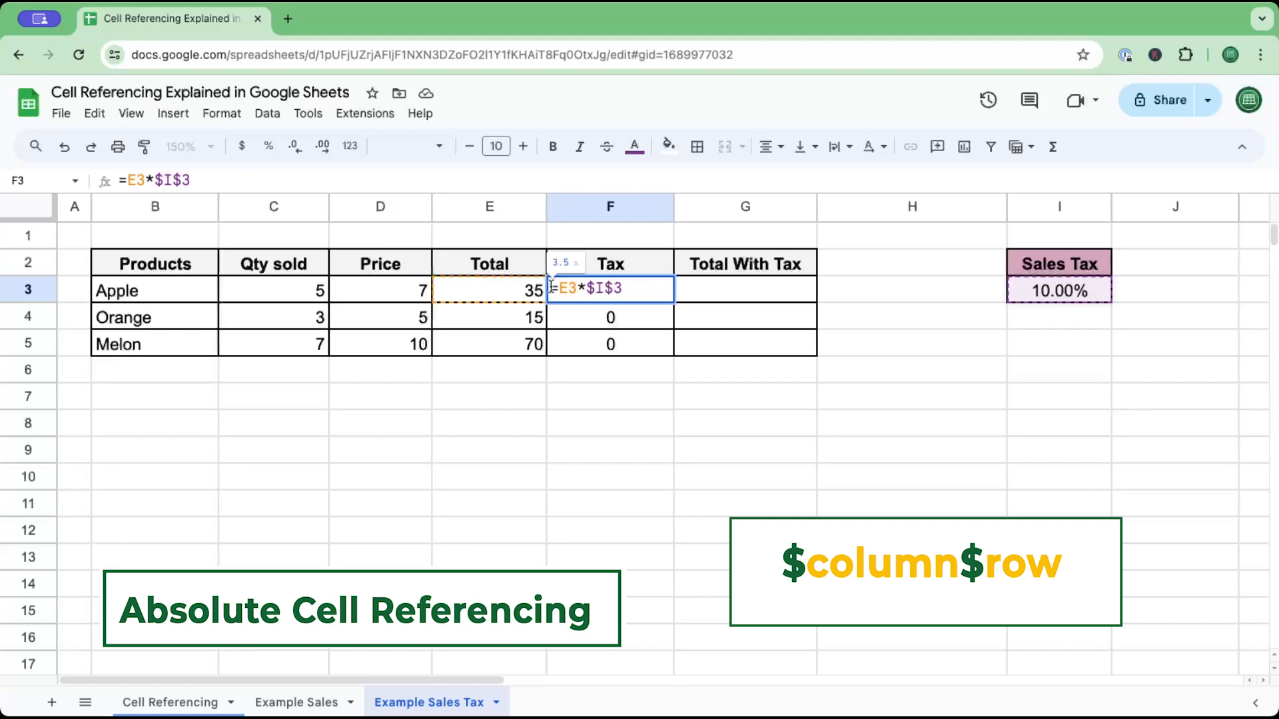
click(207, 181)
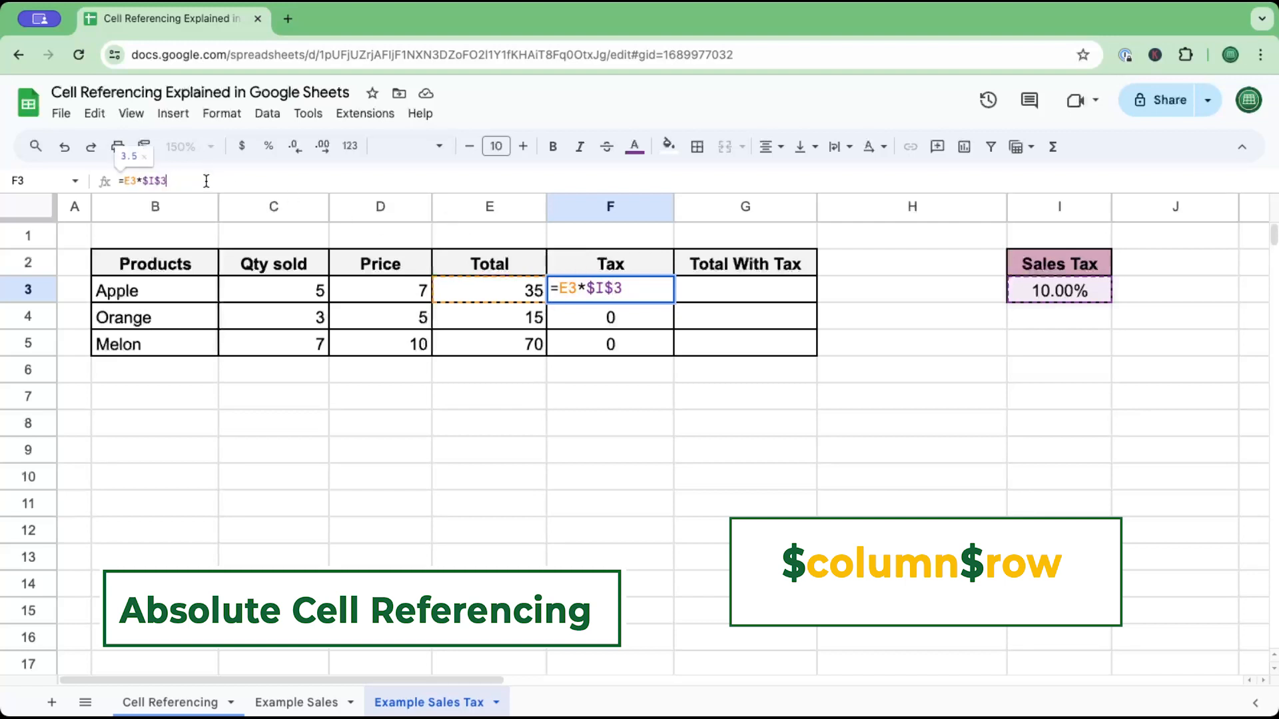
key(Return)
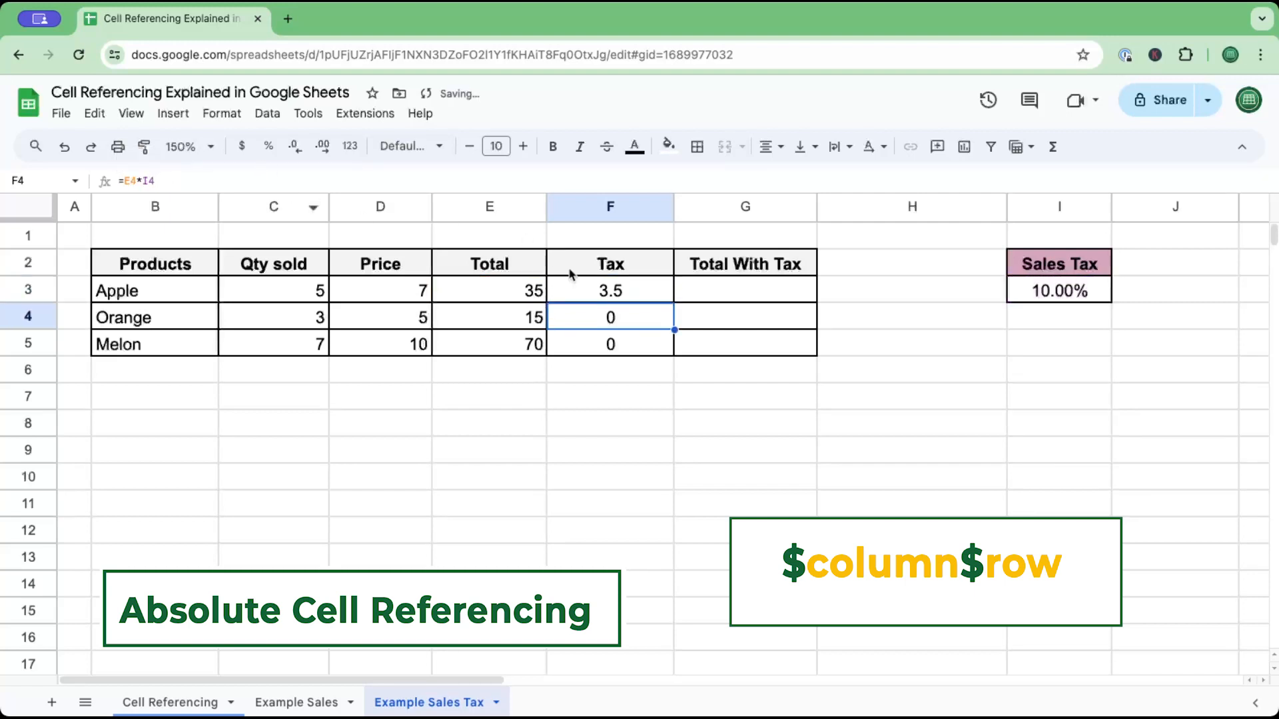
Step: Fill the Tax formula with the absolute reference from F3 down to F5 and compare the formulas in the three Tax cells
click(590, 293)
drag(674, 303, 672, 353)
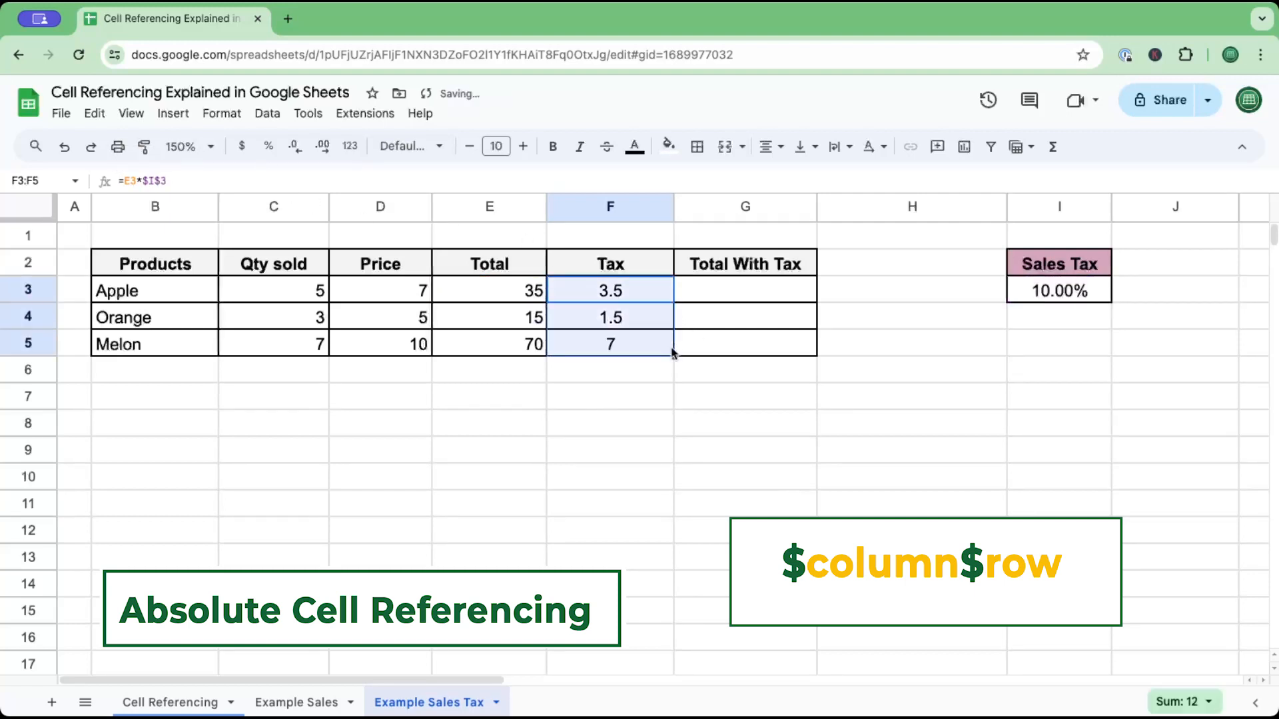
click(644, 319)
click(652, 345)
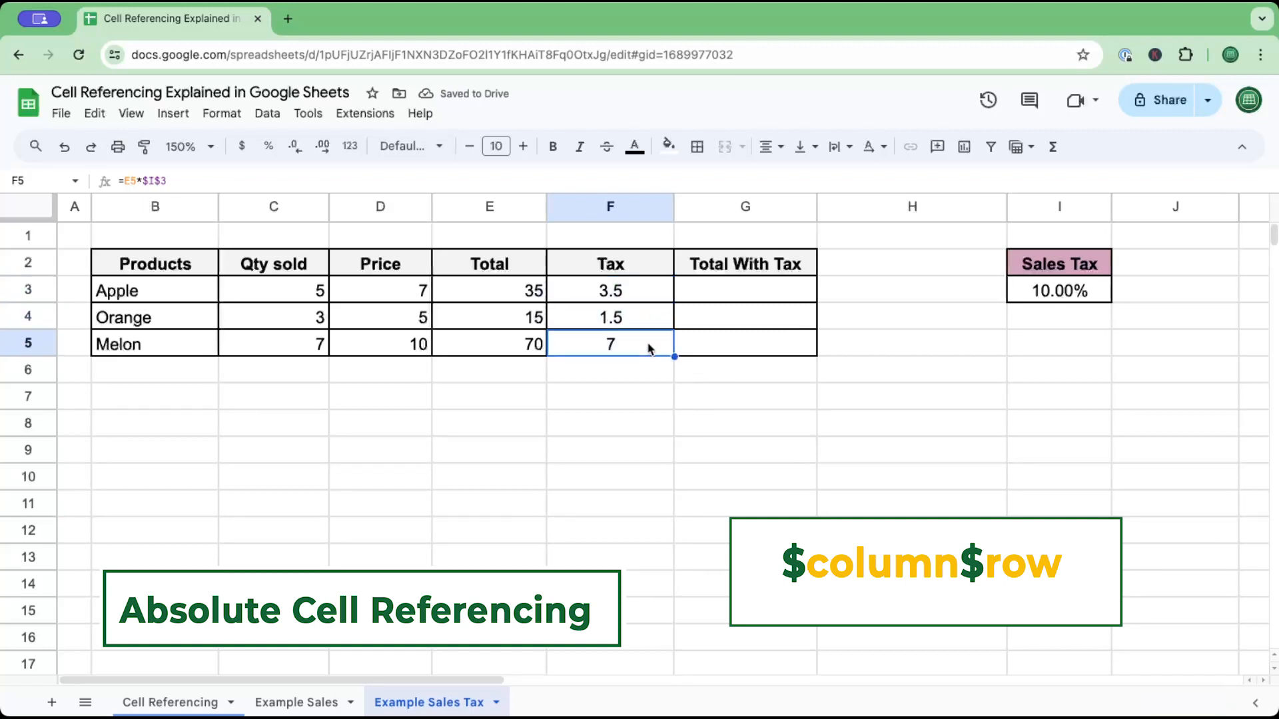
click(651, 293)
click(653, 318)
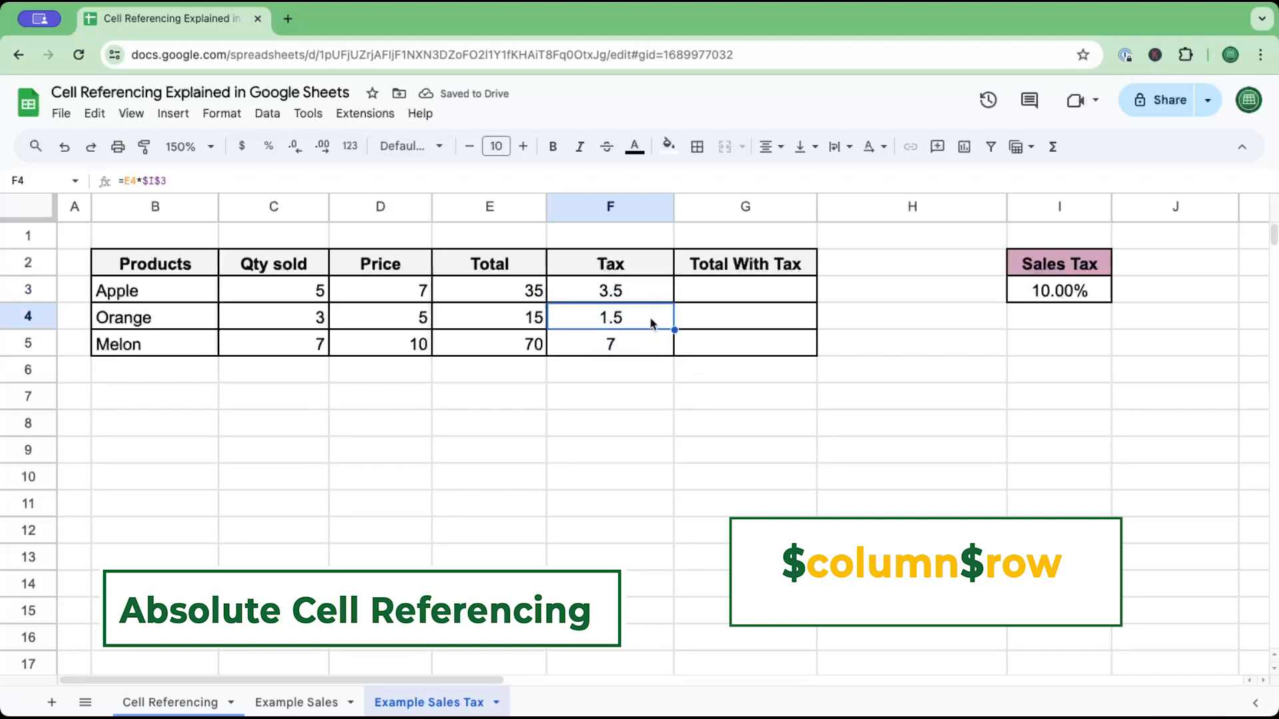
click(656, 346)
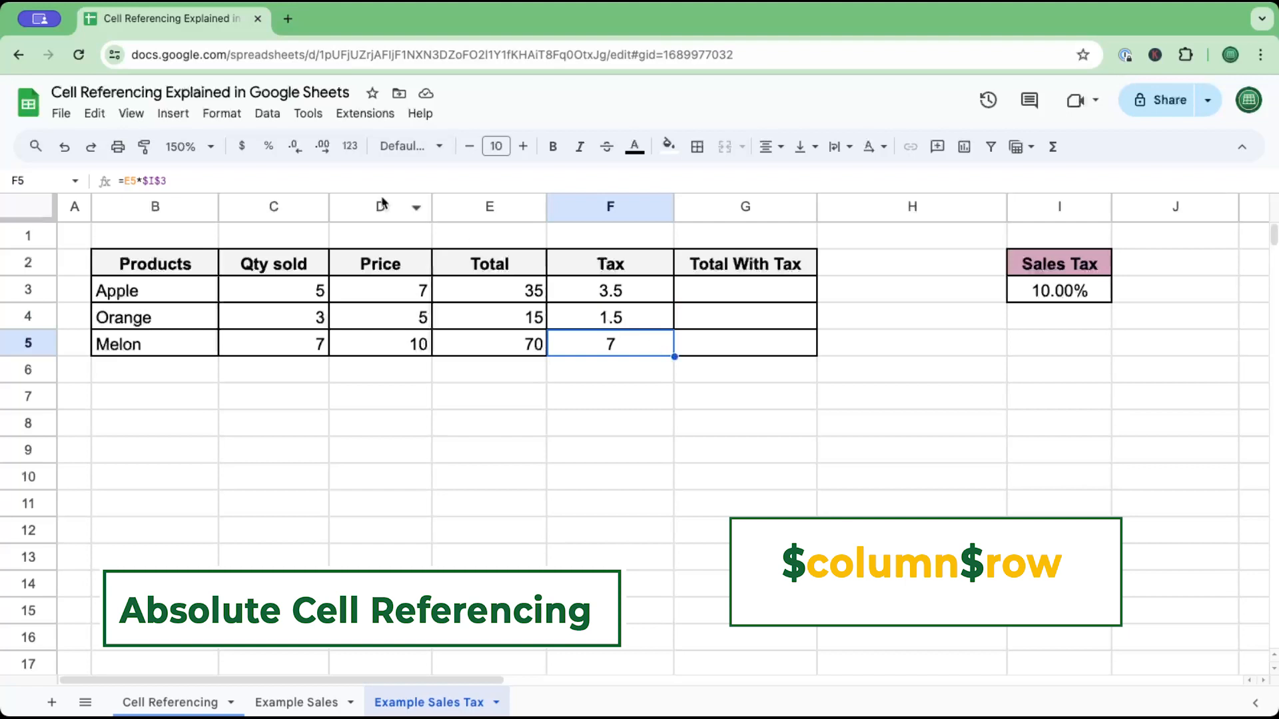
Step: Undo the last Tax fill and the absolute reference edit in F3
click(64, 148)
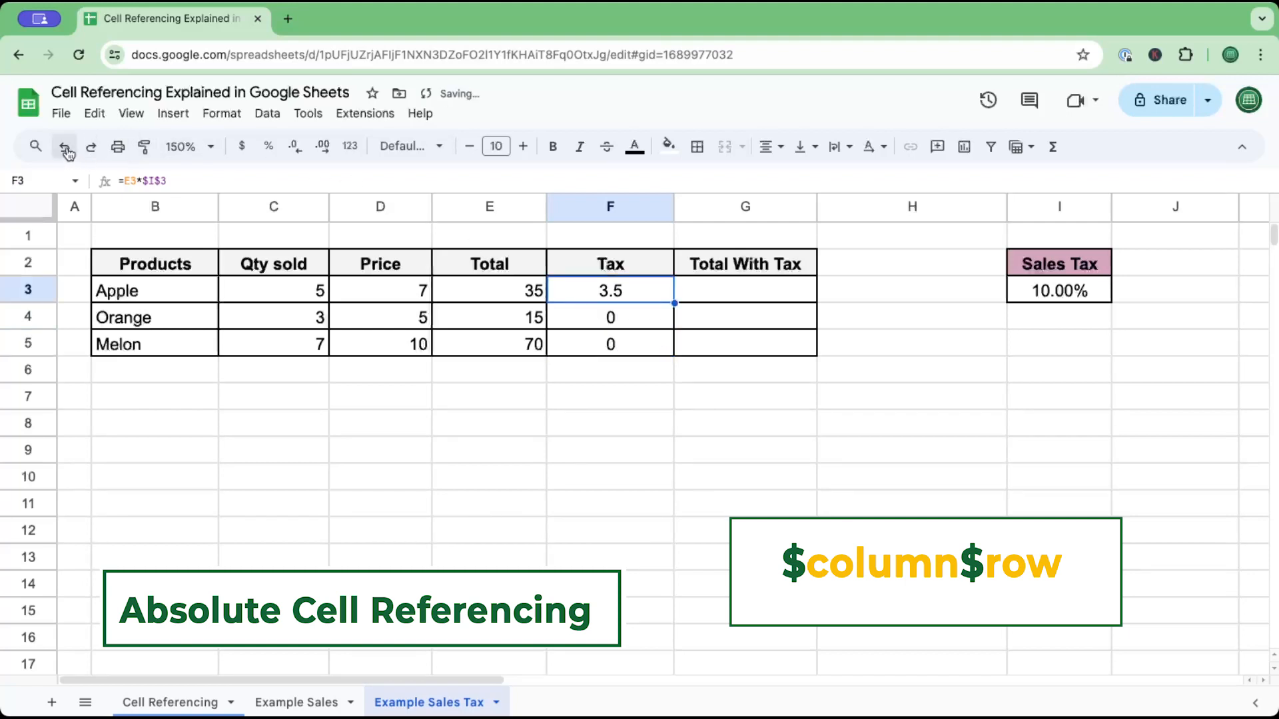
click(66, 149)
Step: Replace the sales tax reference in Apple's Tax formula with a relative one so that F3 reads =E3*I3
key(Return)
key(BackSpace)
key(BackSpace)
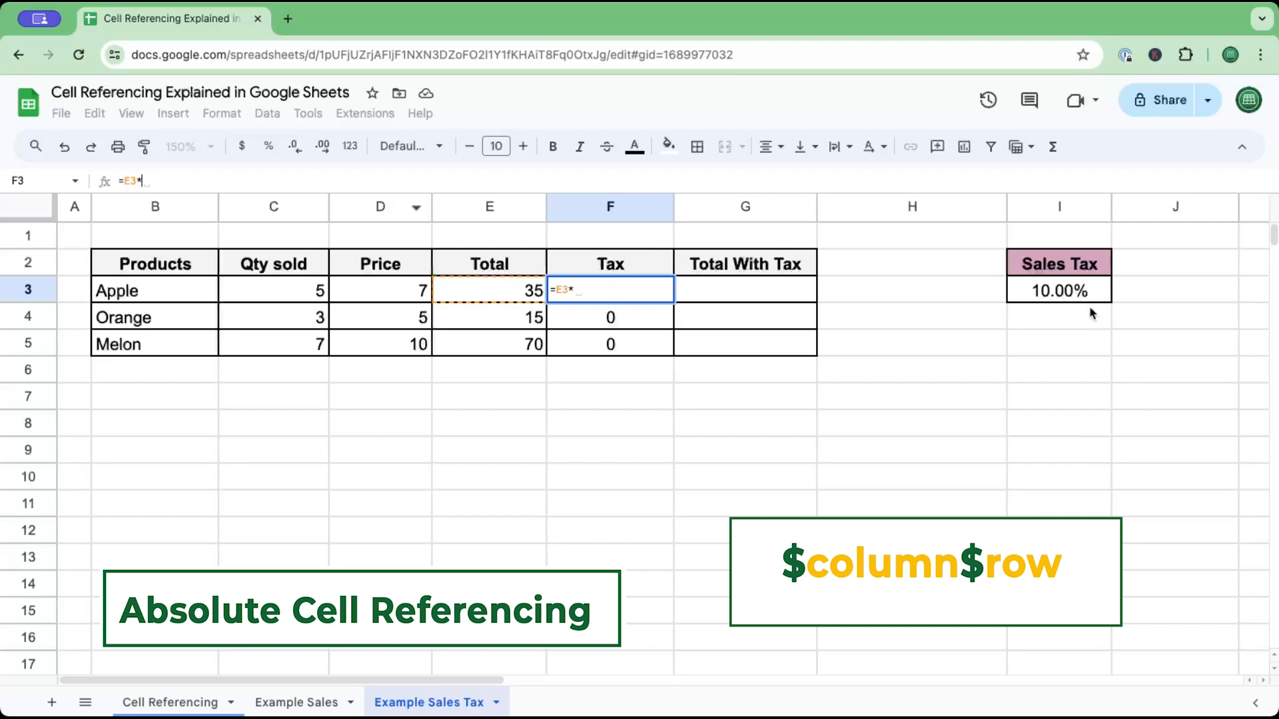
click(1069, 294)
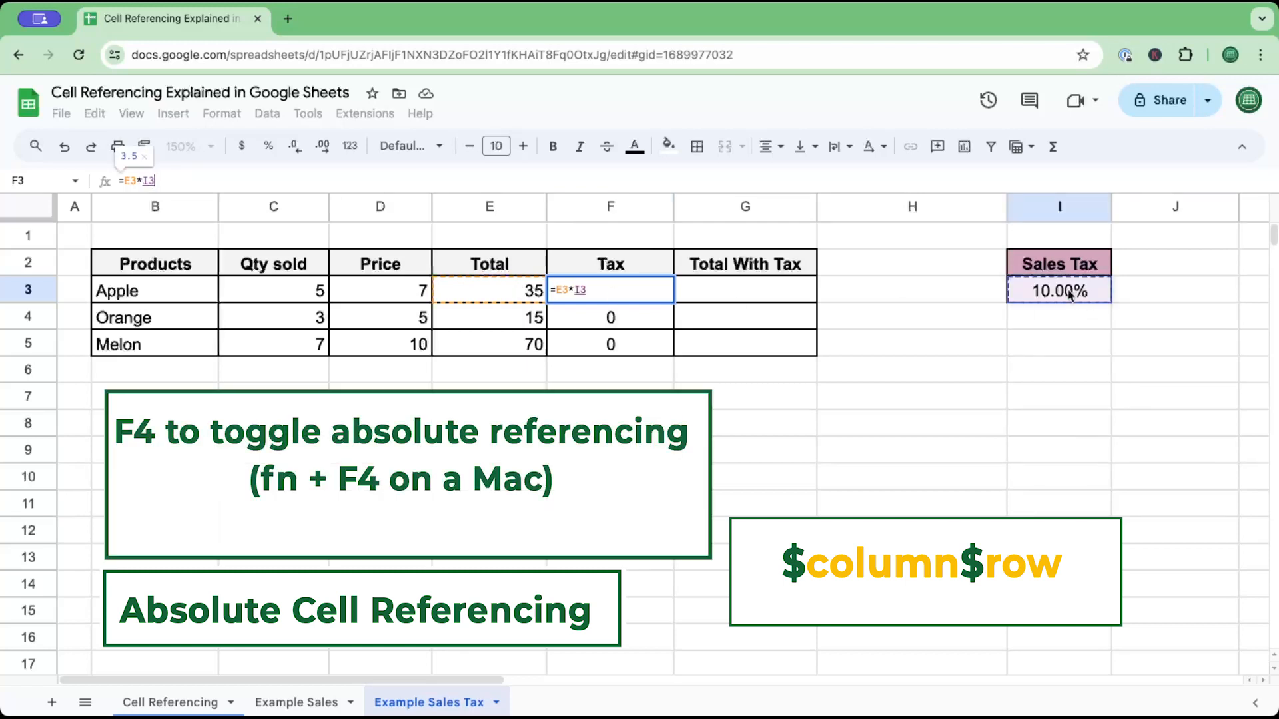
Step: Cycle the I3 reference in F3 through its absolute and mixed forms and commit the formula as =E3*I$3
key(F4)
key(F4)
key(F4)
key(F4)
key(F4)
key(F4)
key(F4)
key(F4)
key(F4)
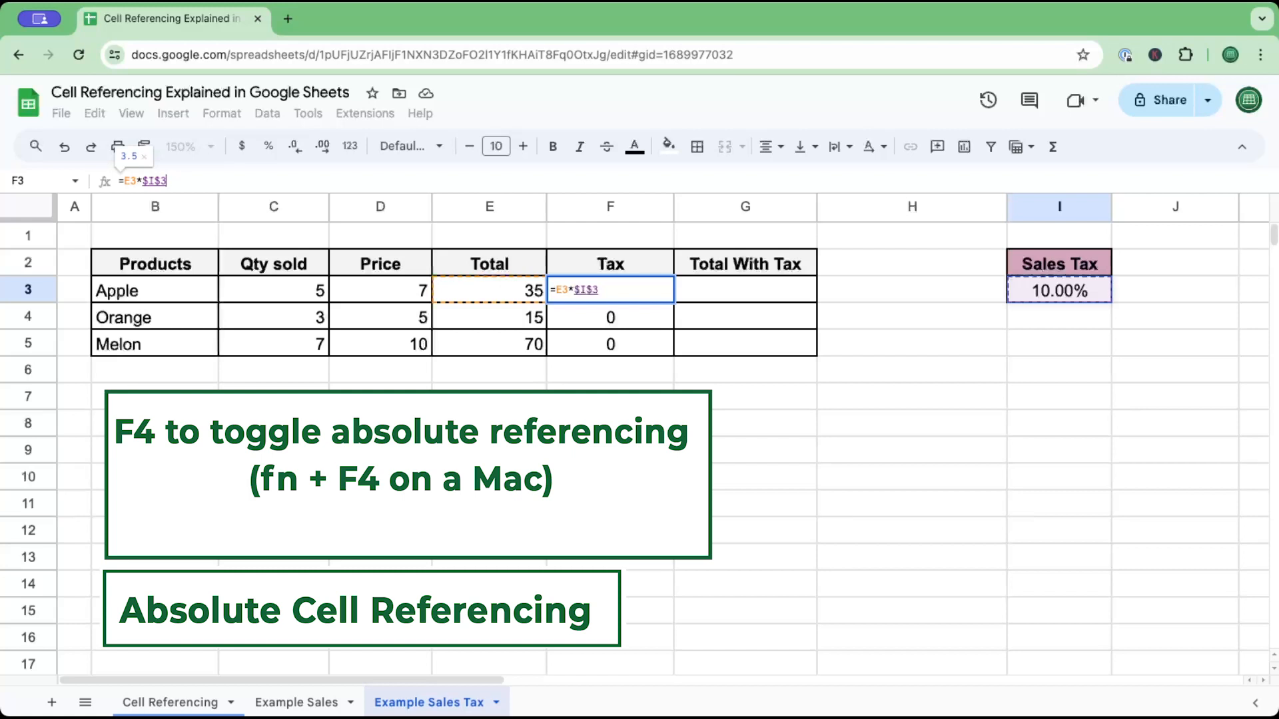
key(F4)
key(Return)
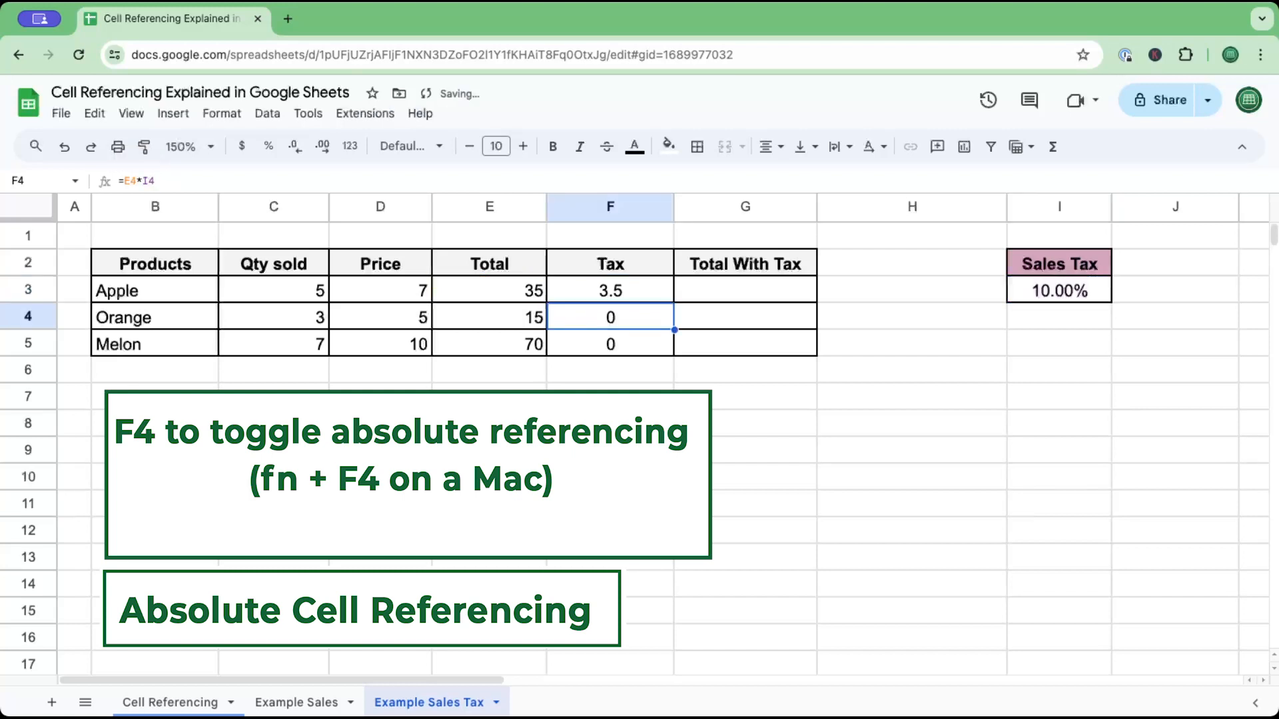
Step: Fill the Tax formula with the row-locked sales tax reference from F3 down to F5
click(636, 298)
drag(674, 304, 674, 348)
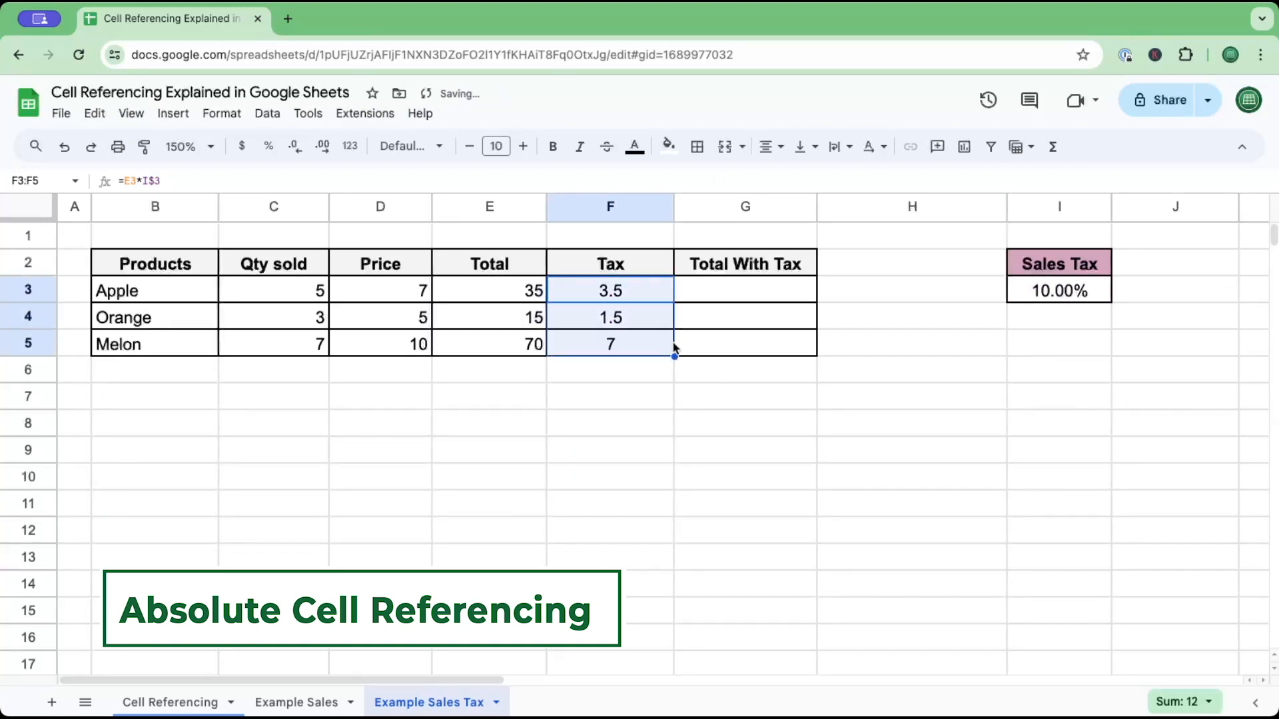
click(656, 393)
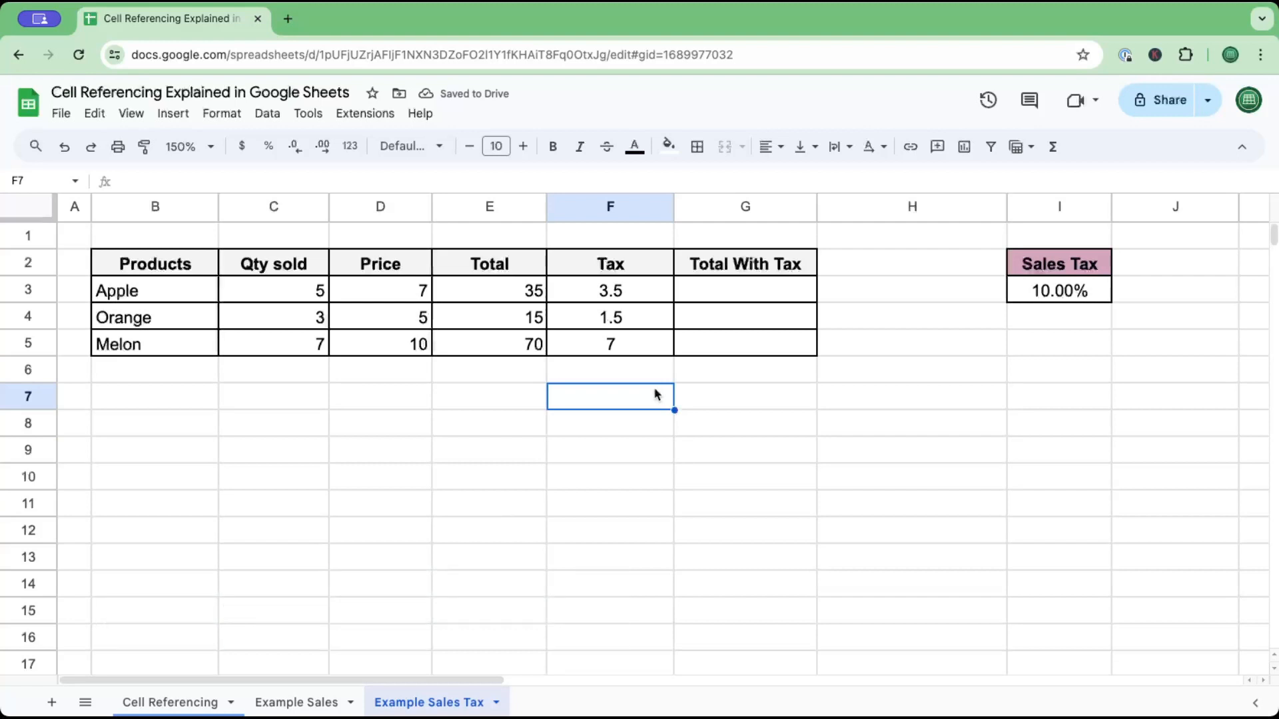
Step: Enter =E3+F3 as Apple's Total With Tax in G3 and decline the suggested autofill
click(711, 284)
text(=)
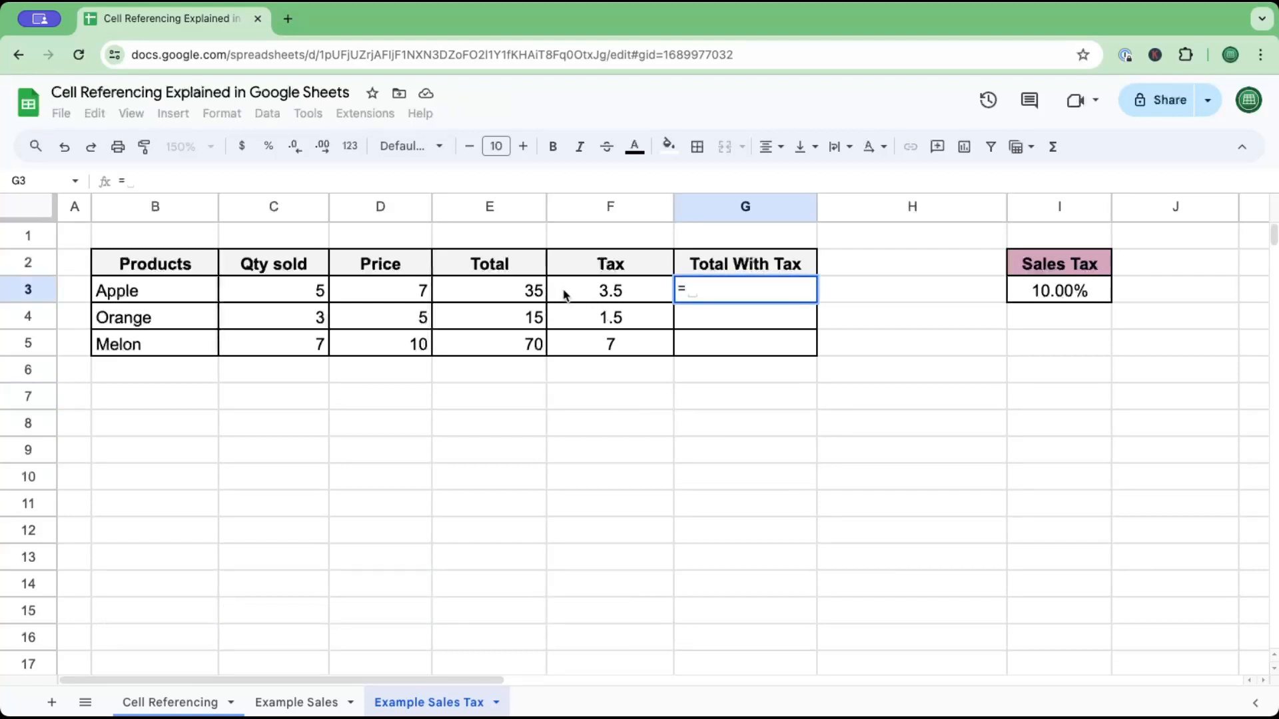
click(529, 296)
text(+)
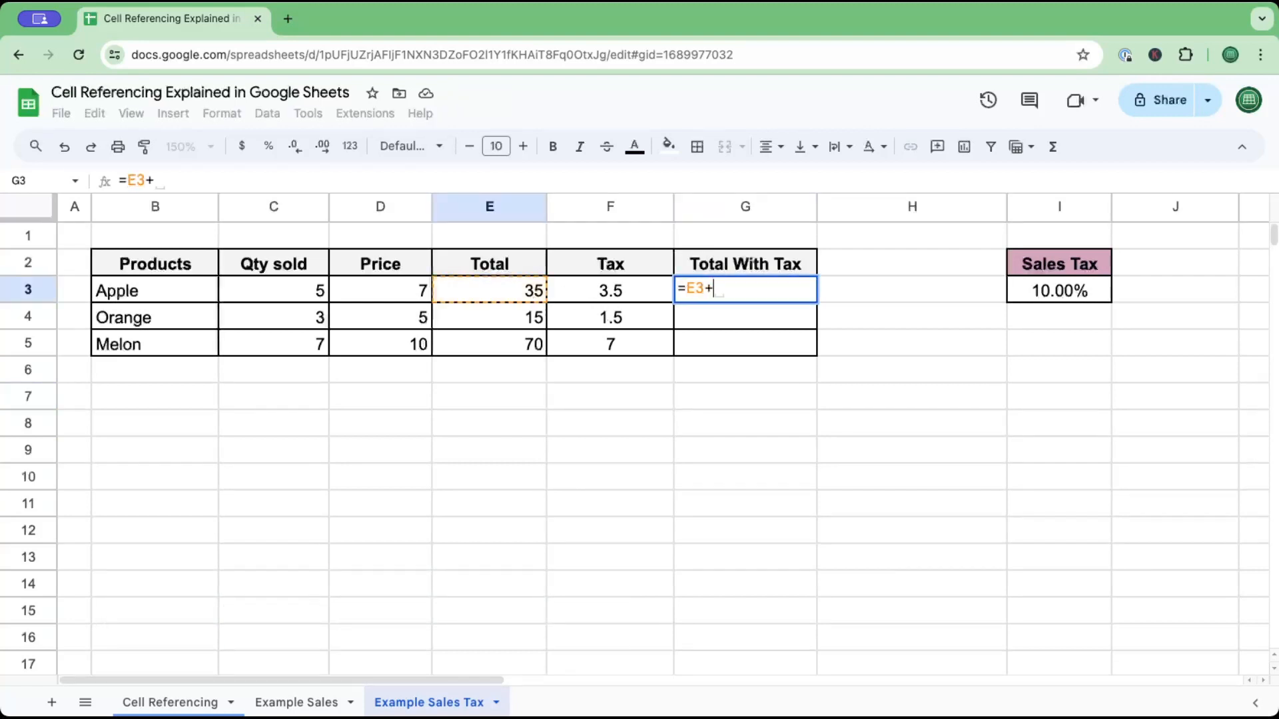
click(620, 297)
key(Return)
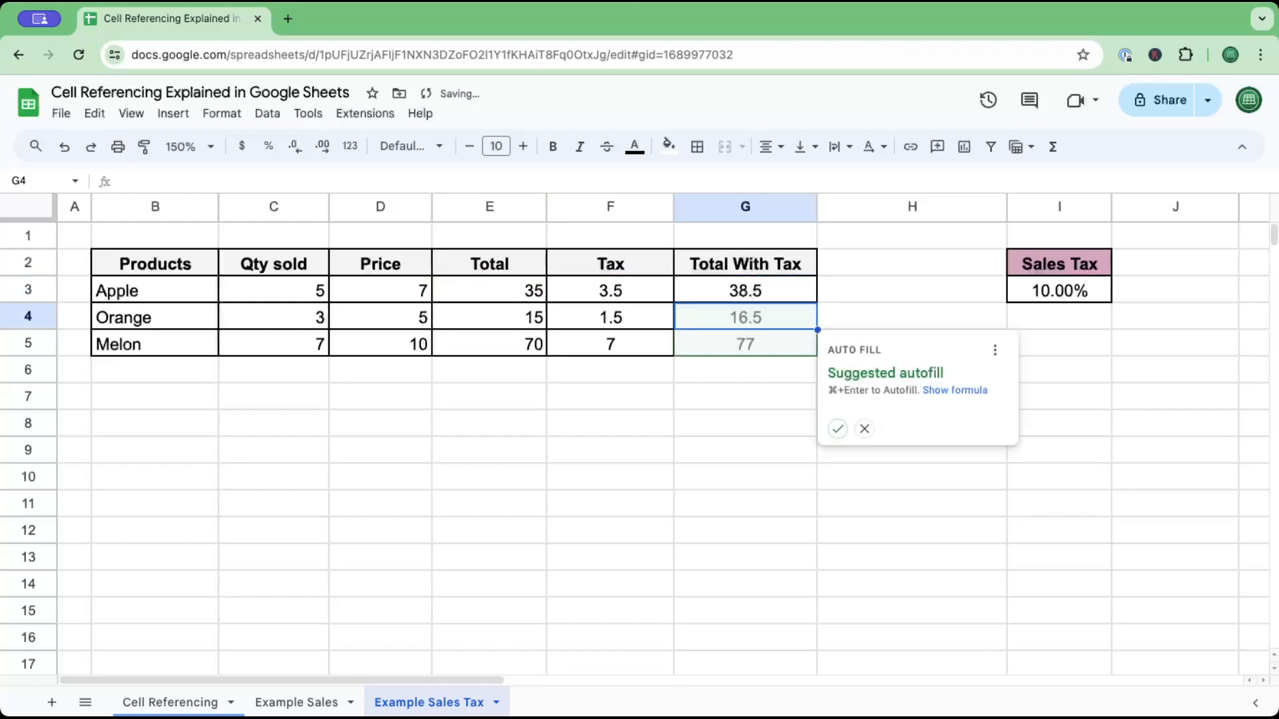
click(865, 429)
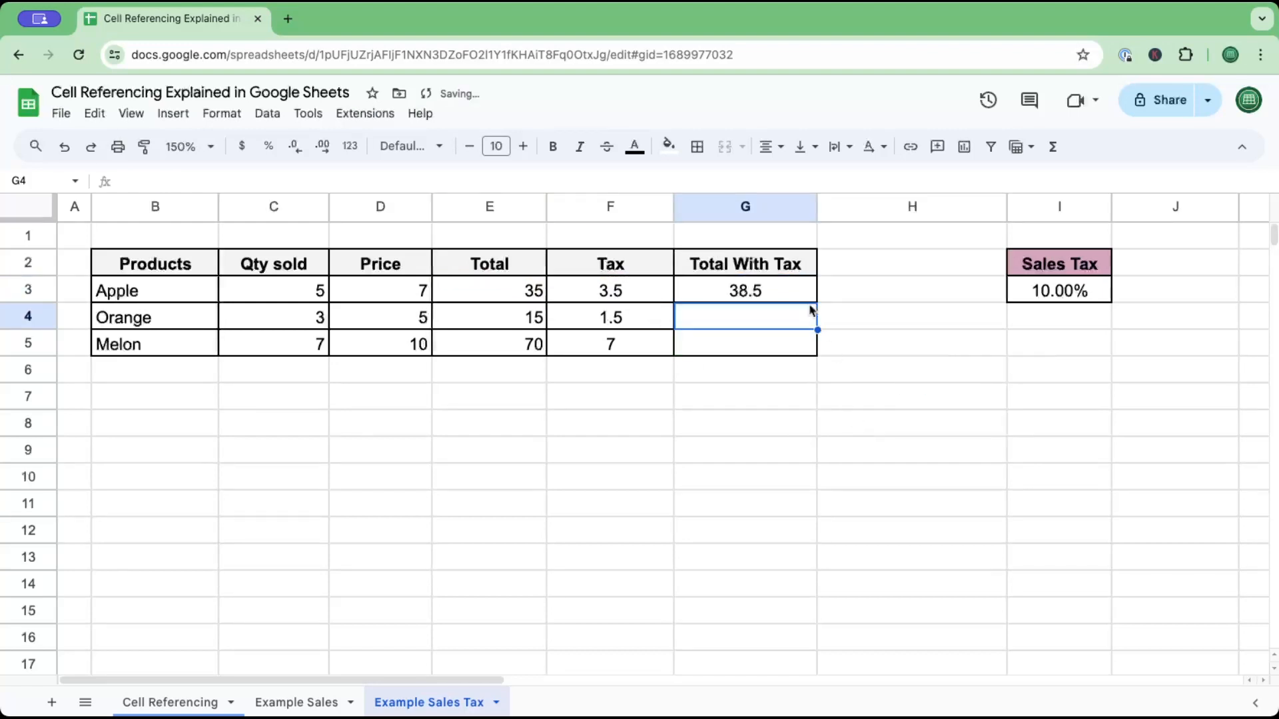
Step: Fill the Total With Tax formula from G3 down to G5 and check the formulas in the three cells
click(811, 300)
drag(812, 301, 816, 351)
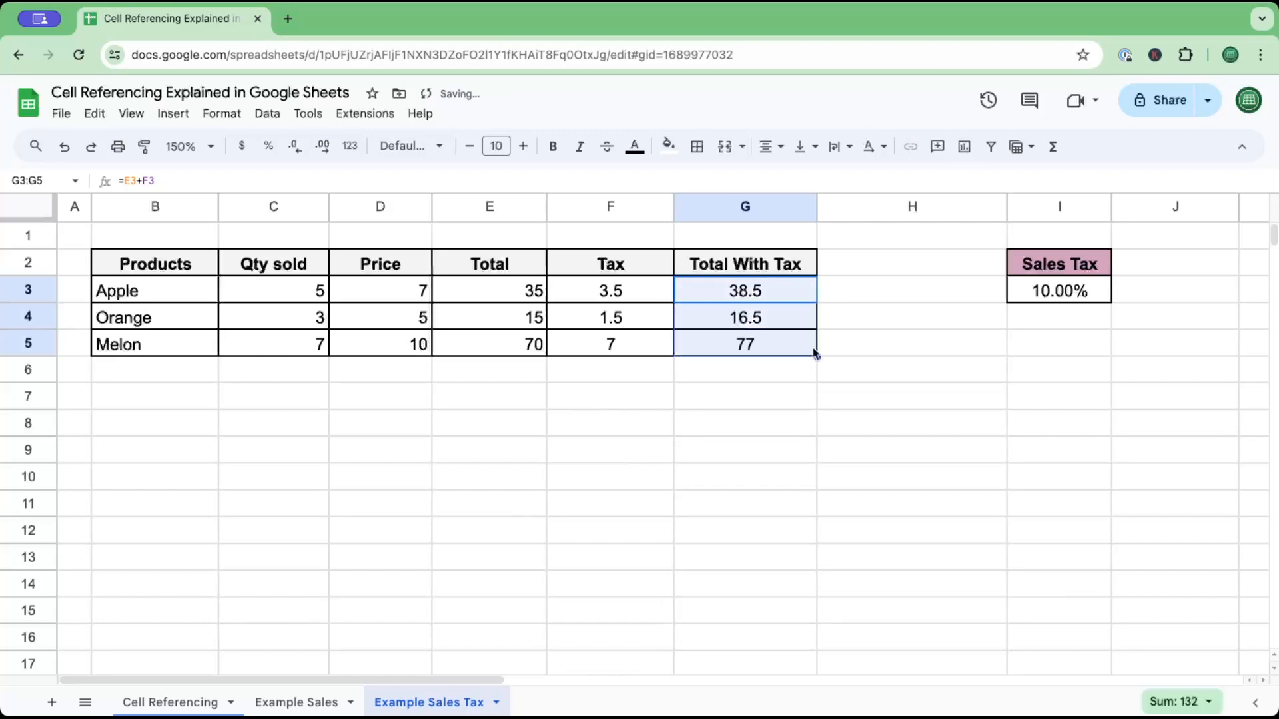
click(897, 407)
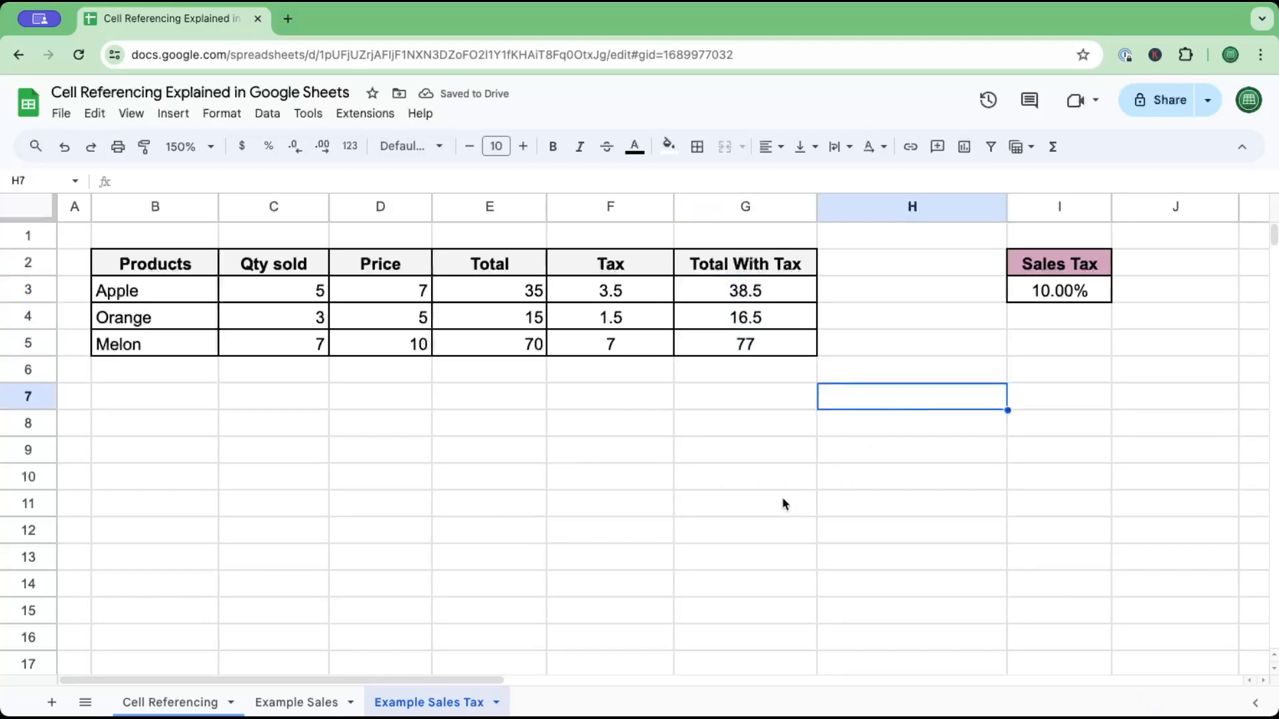
click(759, 298)
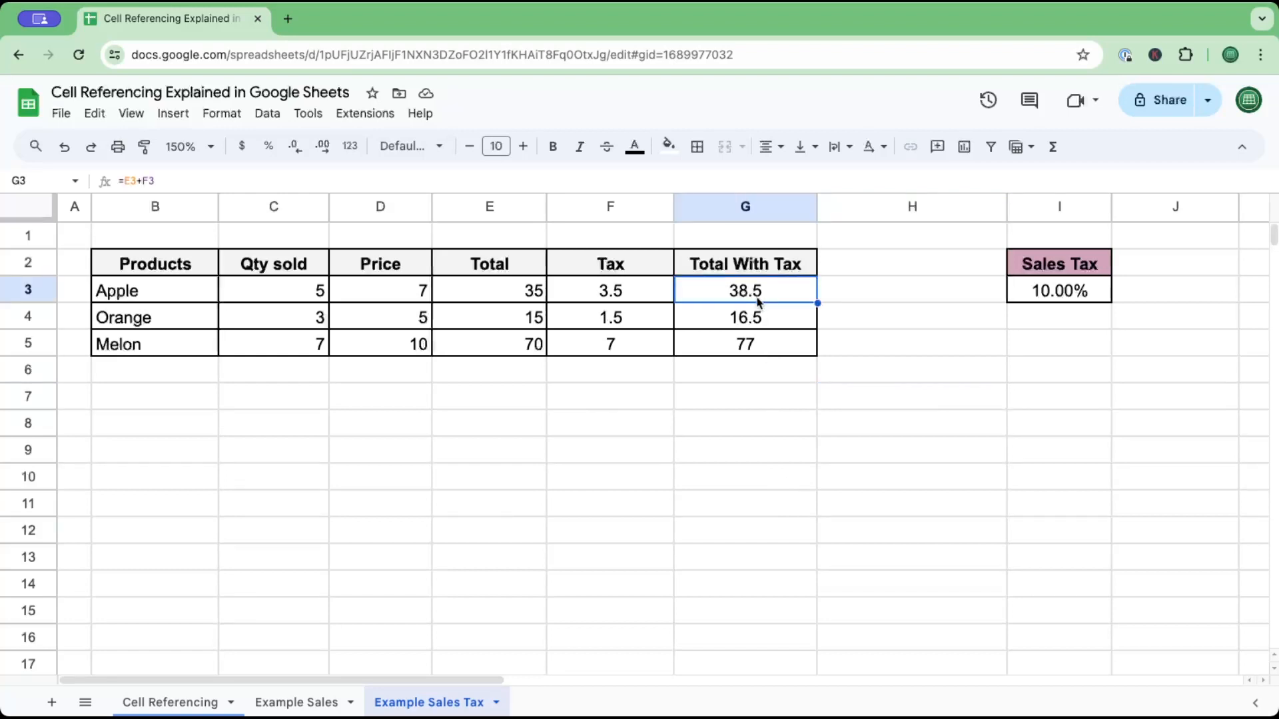
click(758, 317)
click(764, 345)
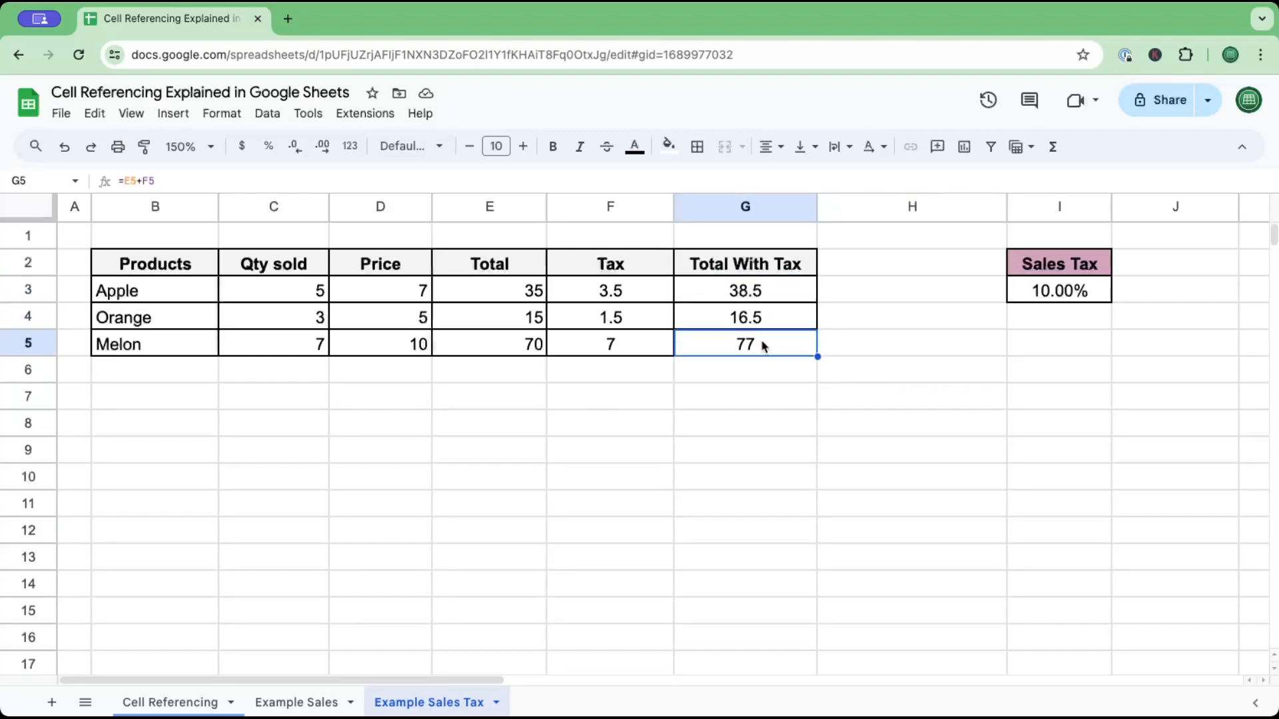
click(733, 436)
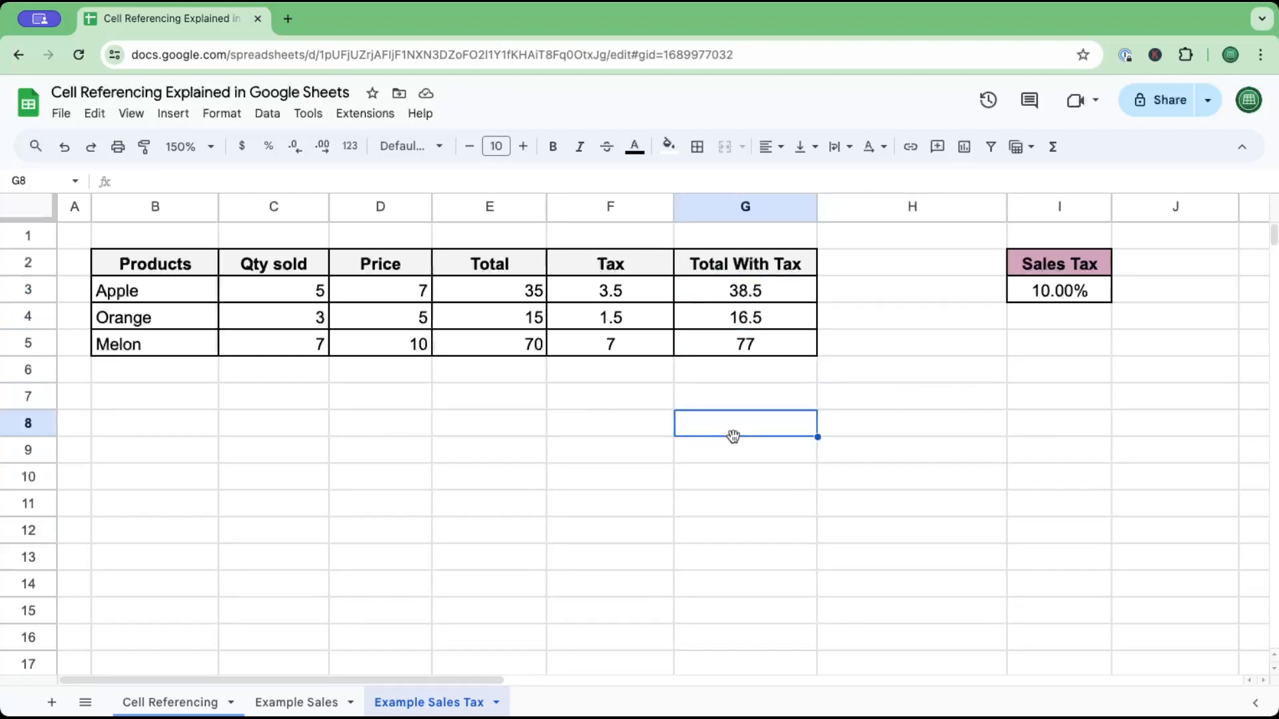